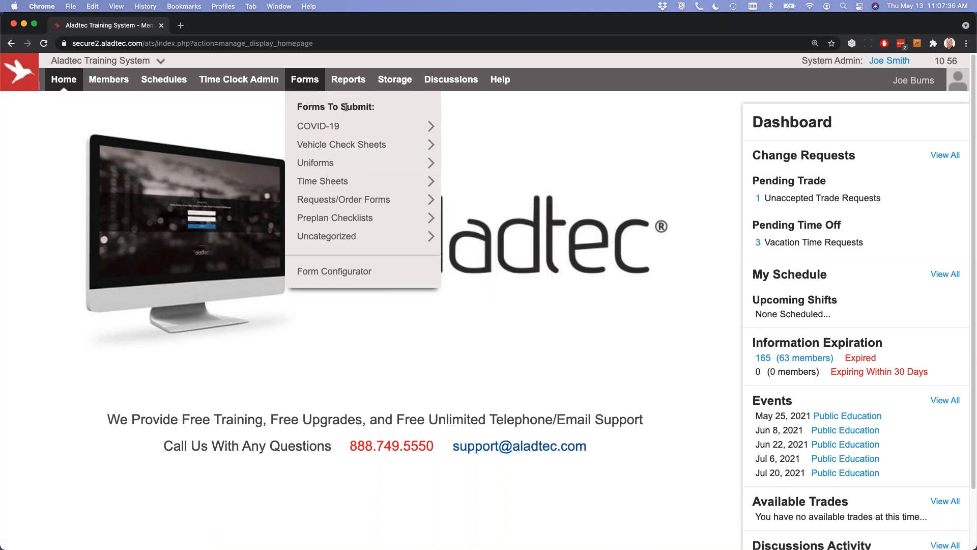
Browse the categories of forms to submit and open the Form Configurator
mouse_move(348, 128)
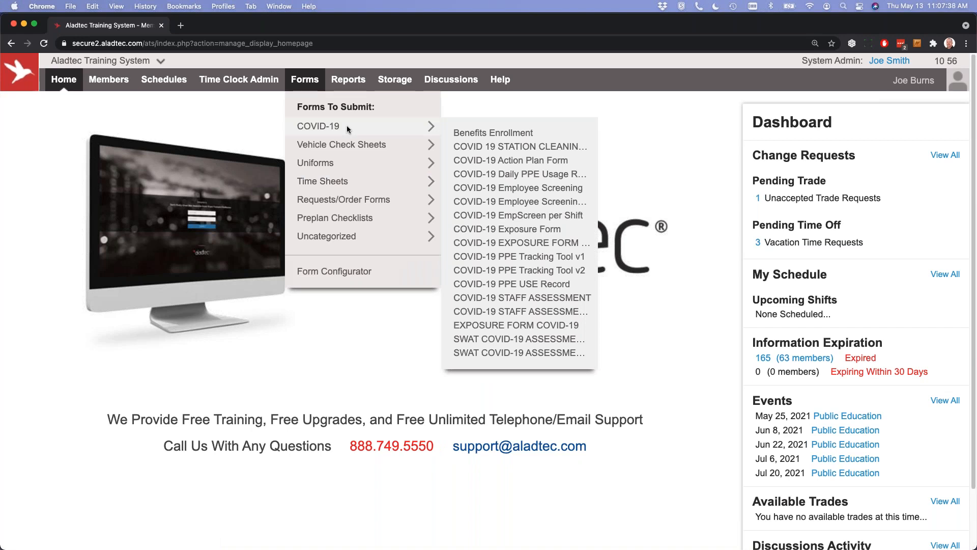
mouse_move(344, 148)
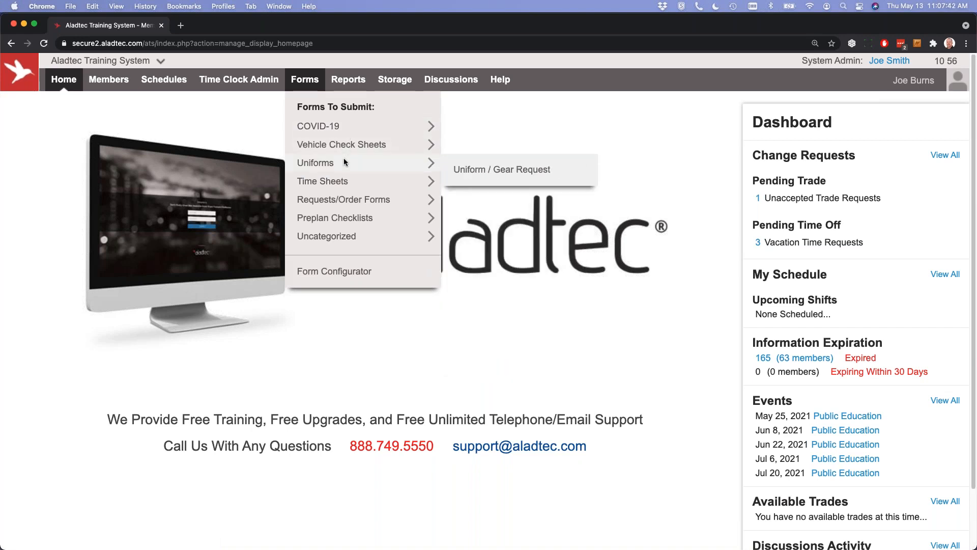
mouse_move(354, 202)
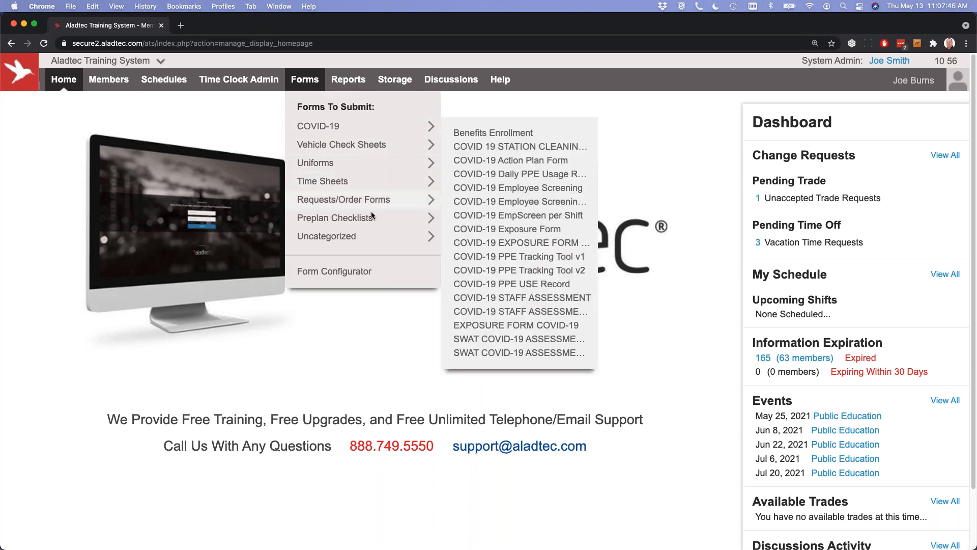
mouse_move(348, 237)
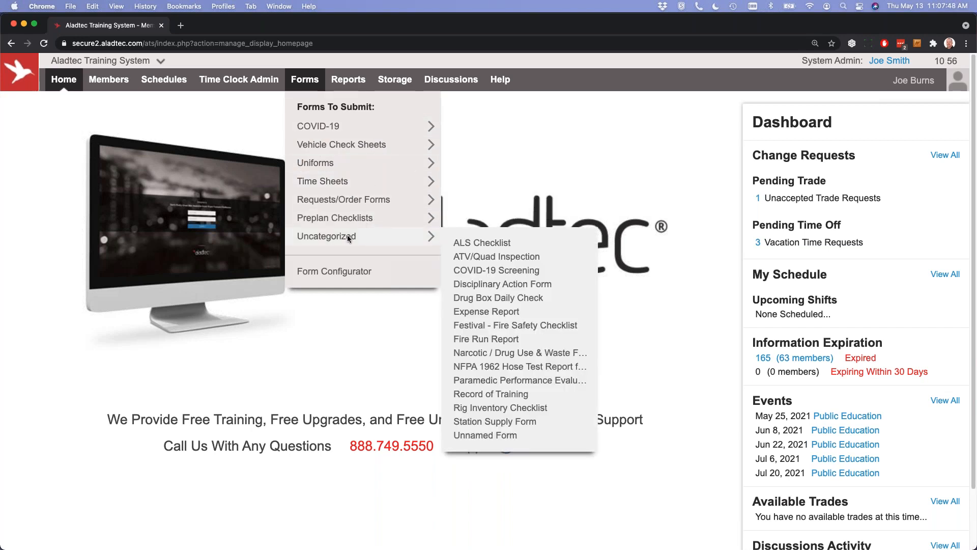
click(342, 271)
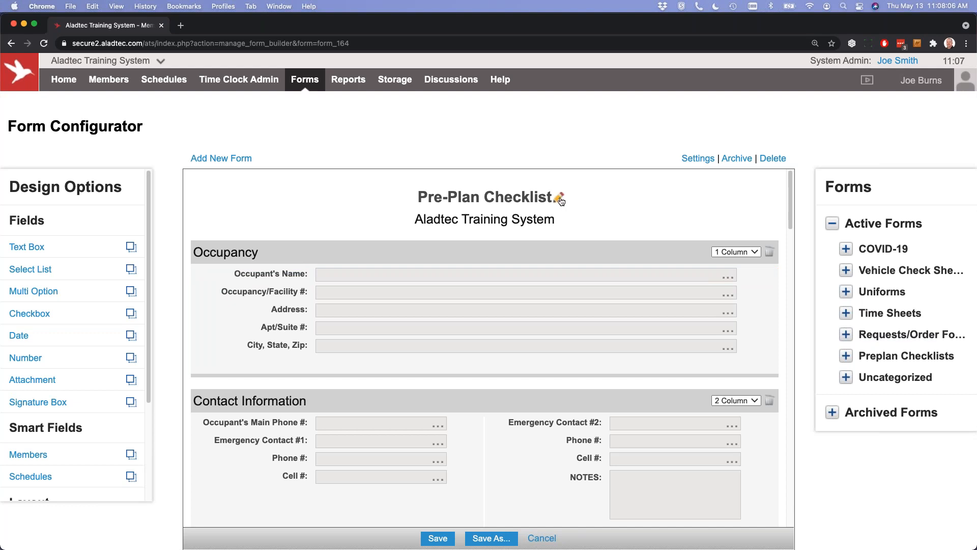
Rearrange the fields in the Pre-Plan Checklist's Occupancy section, placing Occupancy/Facility # first and Occupant's Name below Address
click(562, 200)
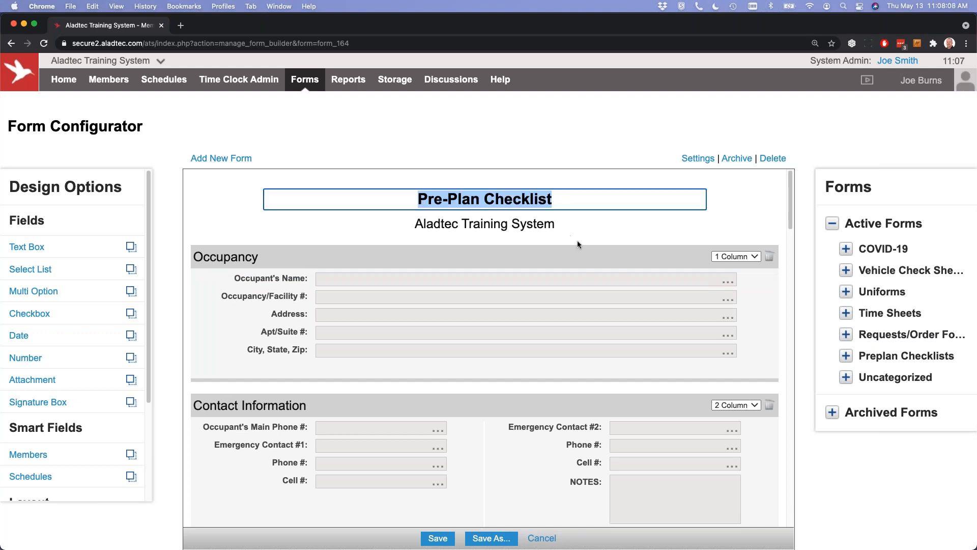
click(746, 281)
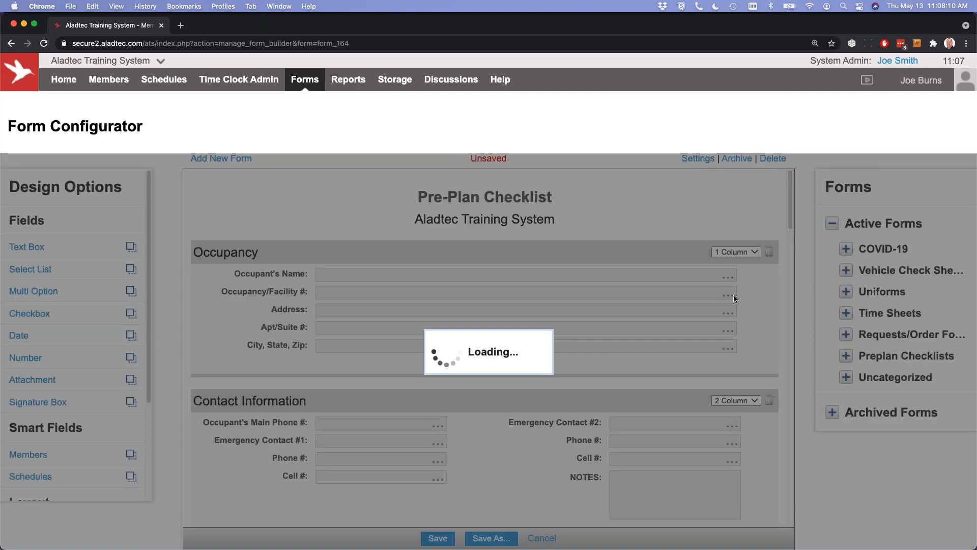
click(671, 249)
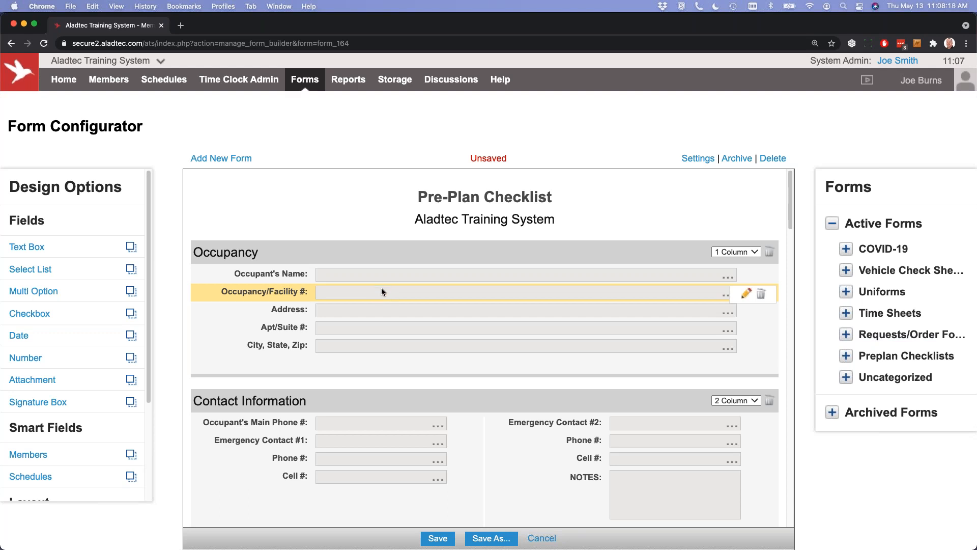
drag(283, 280, 318, 300)
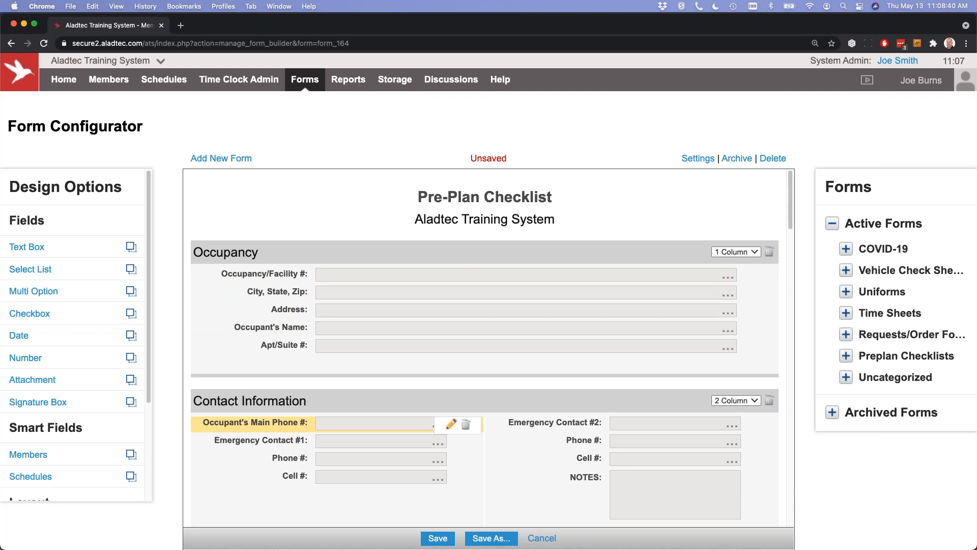
Add a new form from the premade BLS Ambulance Checklist in the Apparatus Checklist group
click(240, 159)
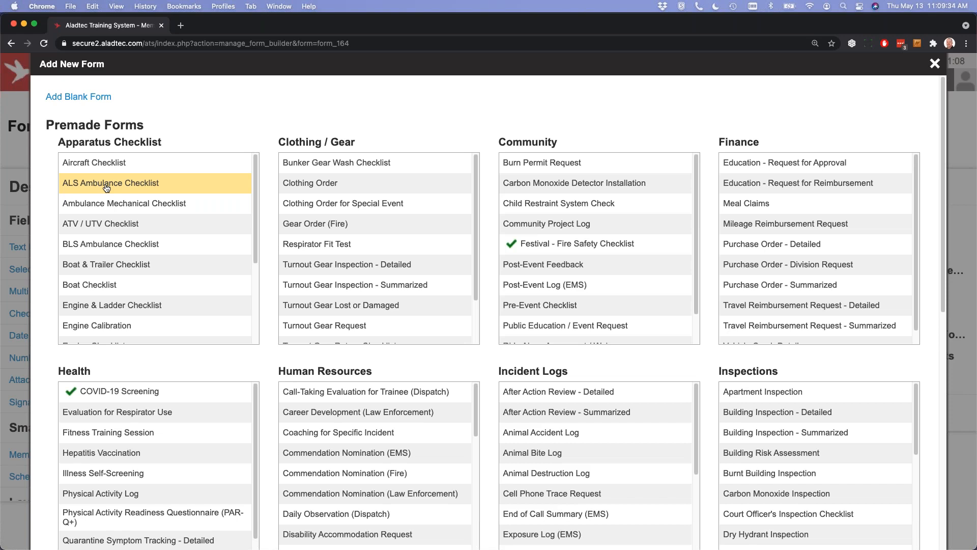
click(123, 244)
click(475, 392)
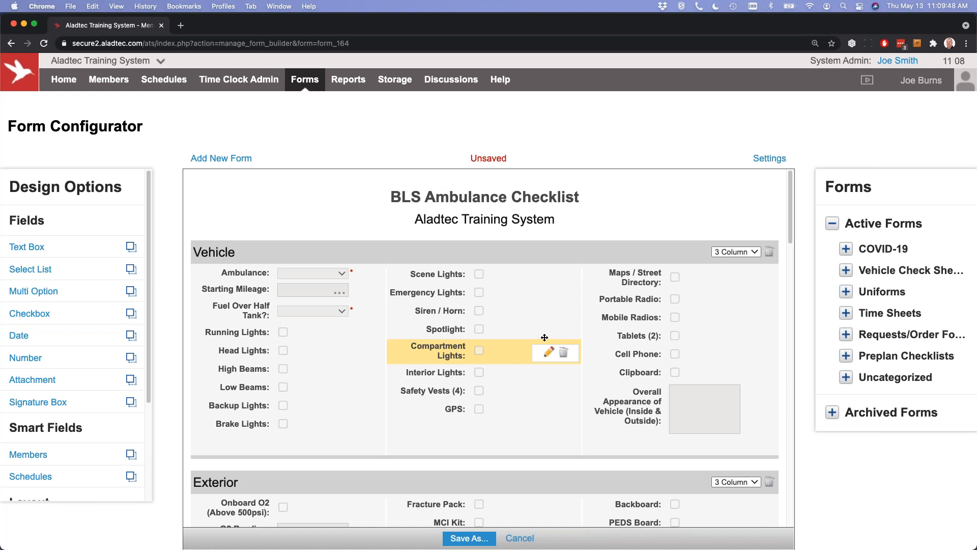
Review the sections and fields of the BLS Ambulance Checklist from the Vehicle section down through the BLS equipment sections
scroll(544, 340, down, 1)
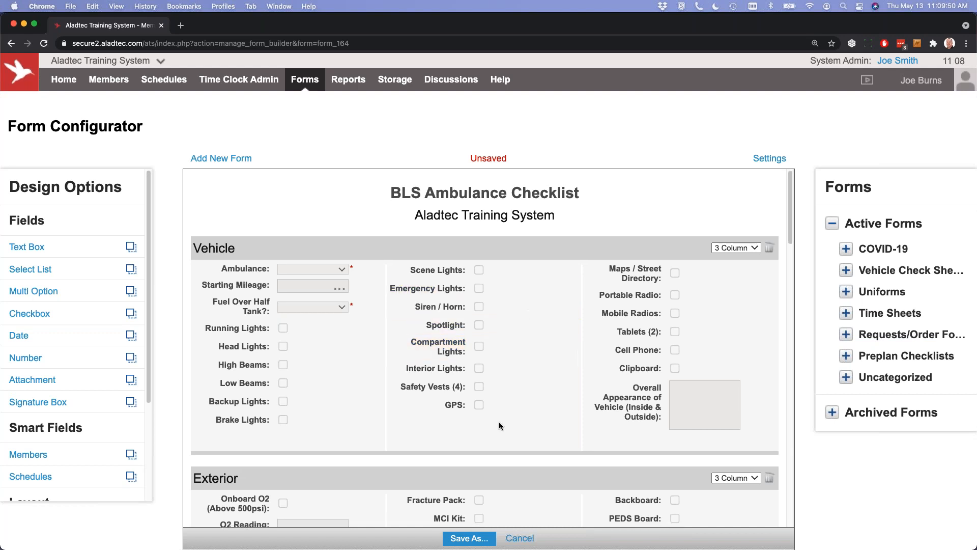
scroll(475, 376, down, 1)
scroll(475, 375, down, 15)
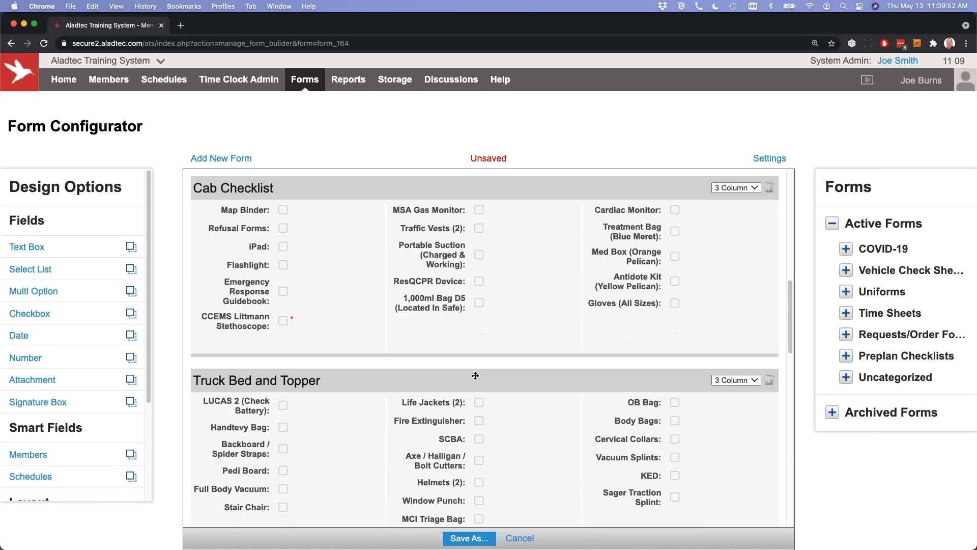
scroll(476, 375, down, 8)
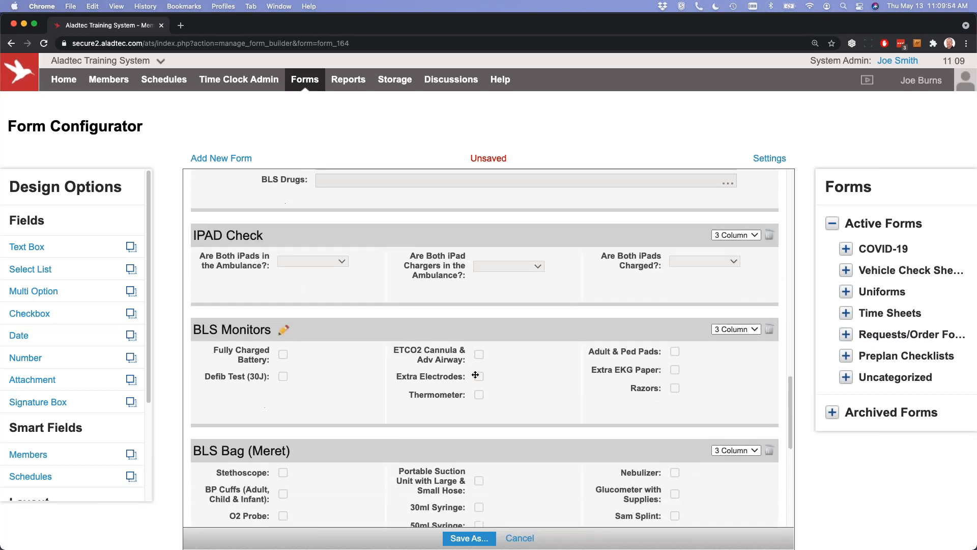
scroll(475, 372, up, 20)
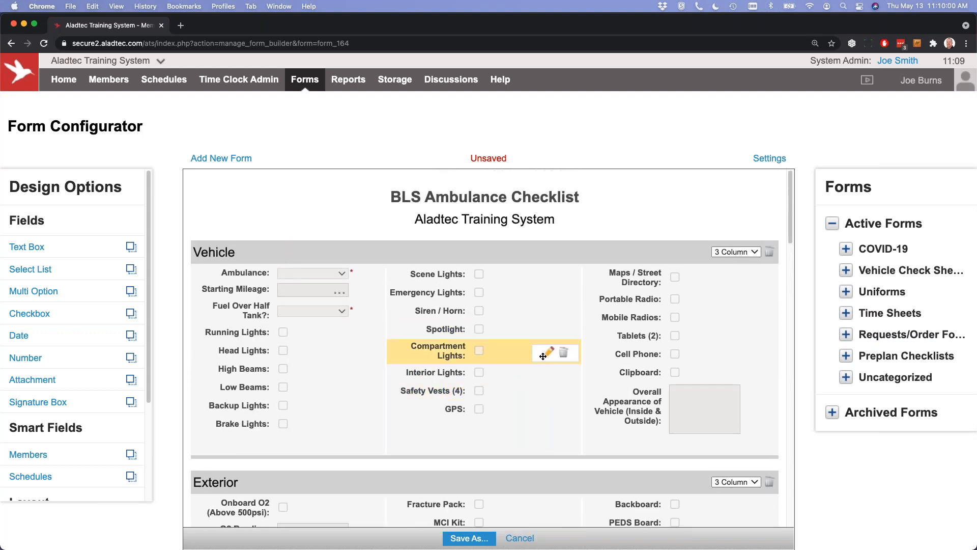
scroll(543, 356, down, 15)
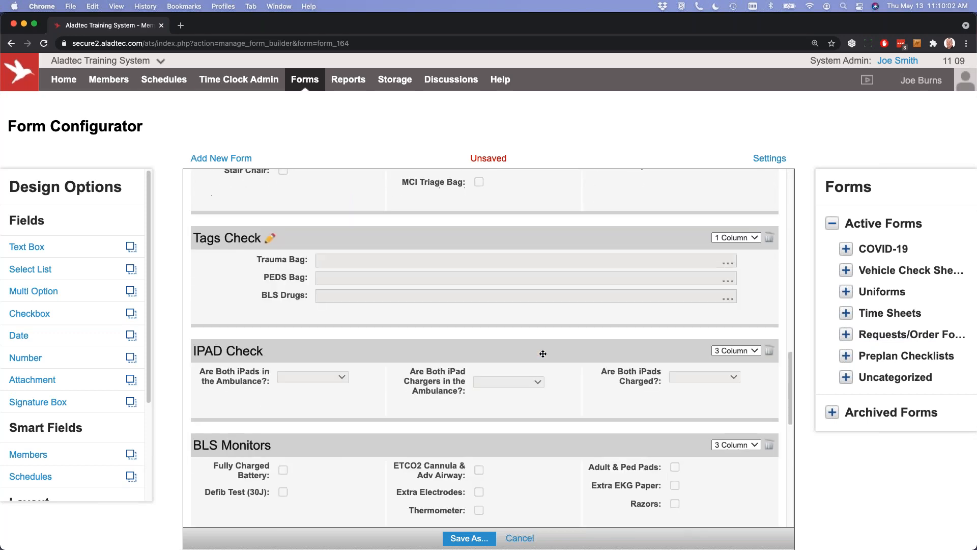
scroll(543, 353, down, 8)
scroll(543, 353, up, 20)
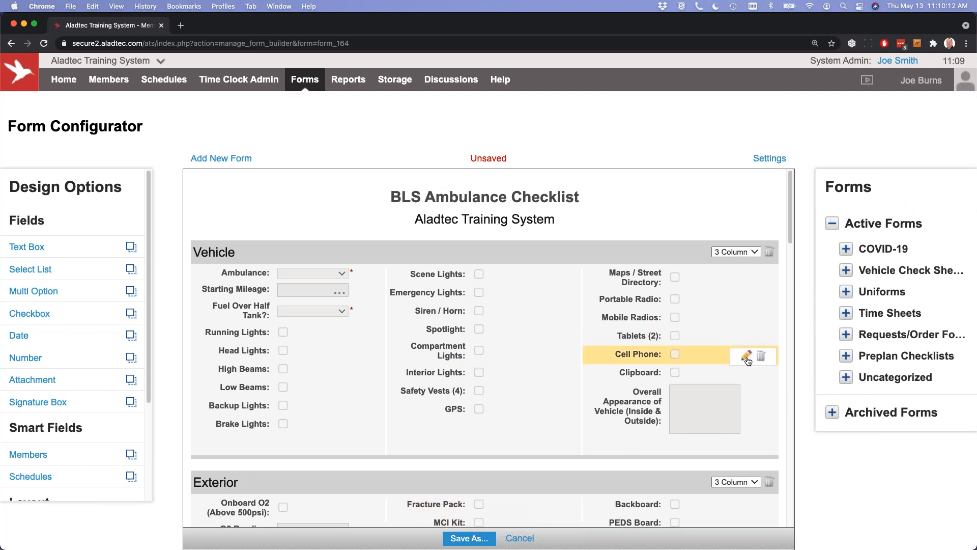
Save a copy of the premade form in the system under the name BLS Ambulance Checklist
click(467, 538)
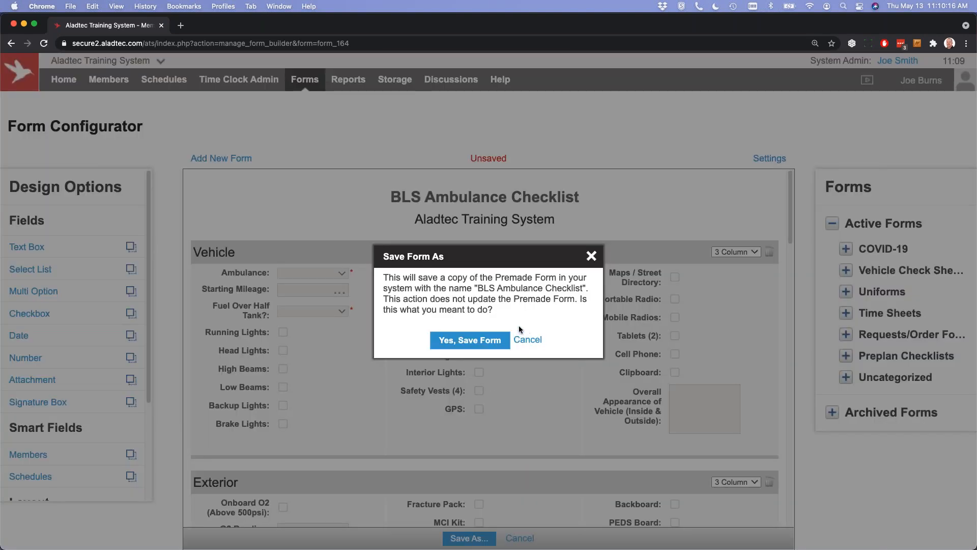
click(469, 339)
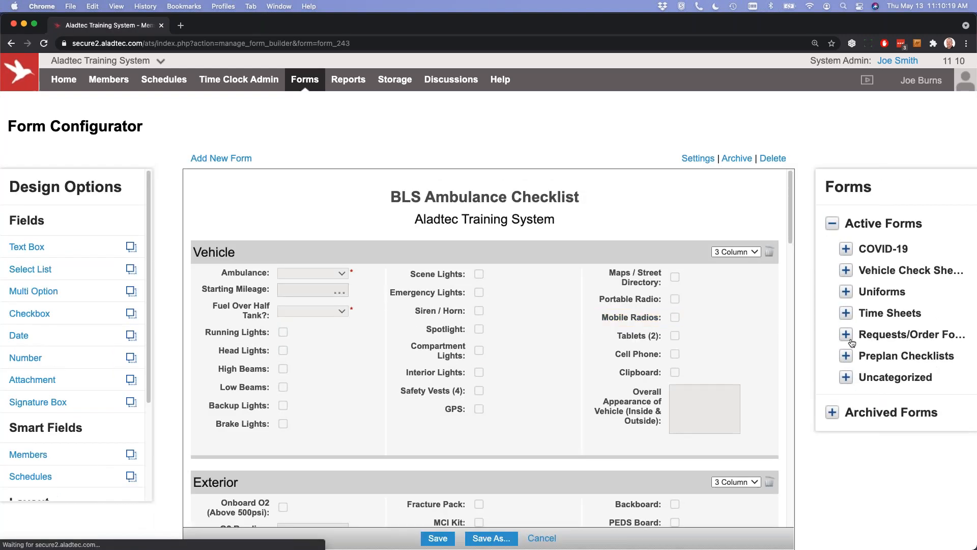
Check the saved form's settings and locate it among the active forms, looking under Uncategorized and Preplan Checklists
click(845, 376)
scroll(847, 379, down, 1)
scroll(846, 379, down, 1)
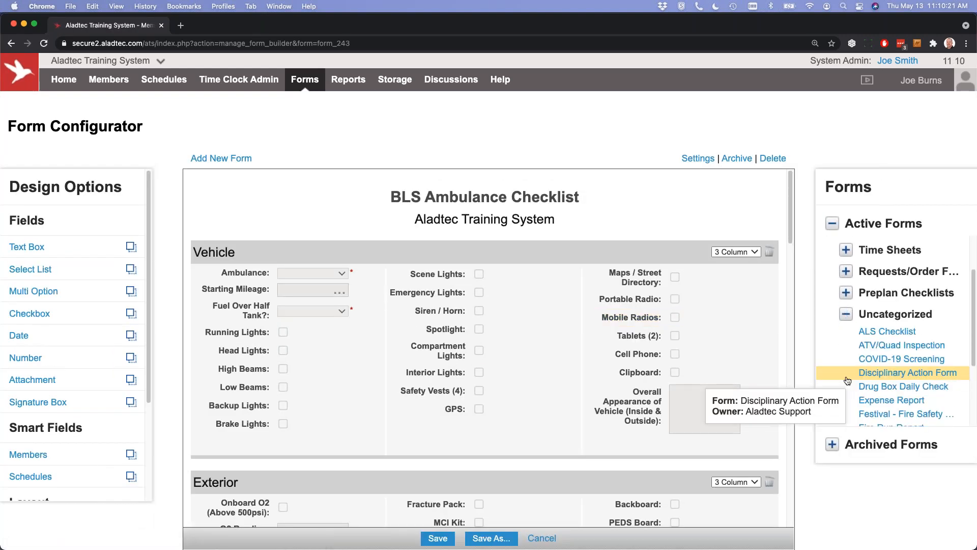
click(847, 314)
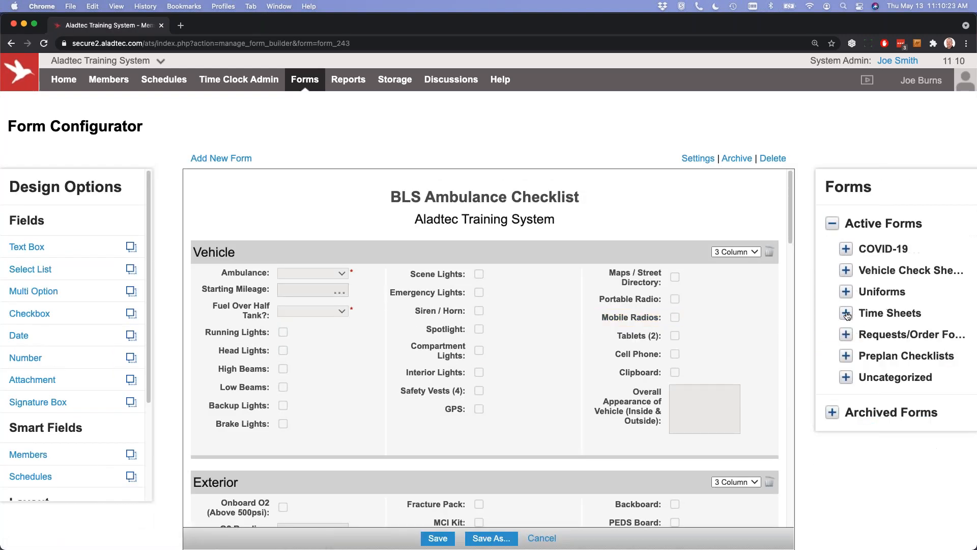
click(699, 158)
click(748, 205)
click(846, 355)
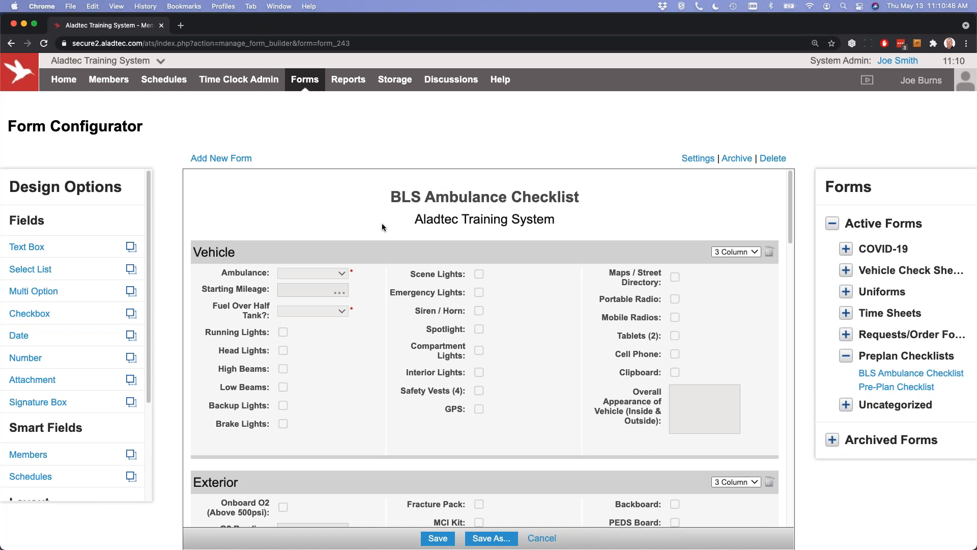
Open the Running Lights, Head Lights, Low Beams and Onboard O2 (Above 500psi) labels for inline editing and leave them unedited
mouse_move(292, 333)
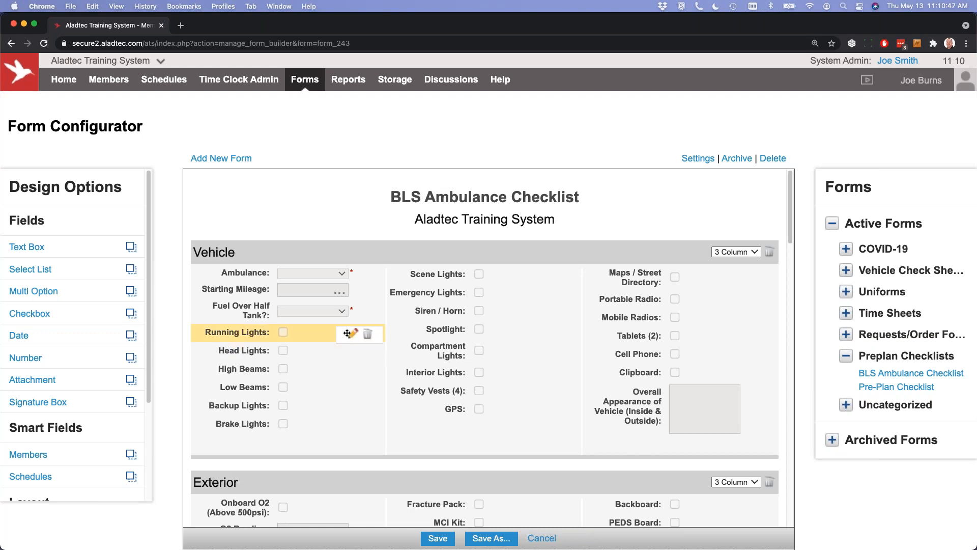
click(235, 333)
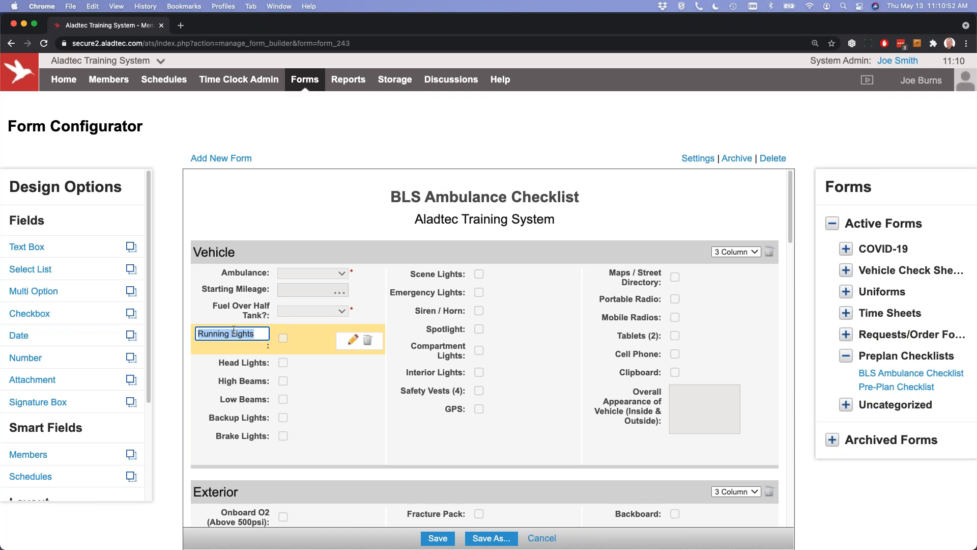
click(247, 363)
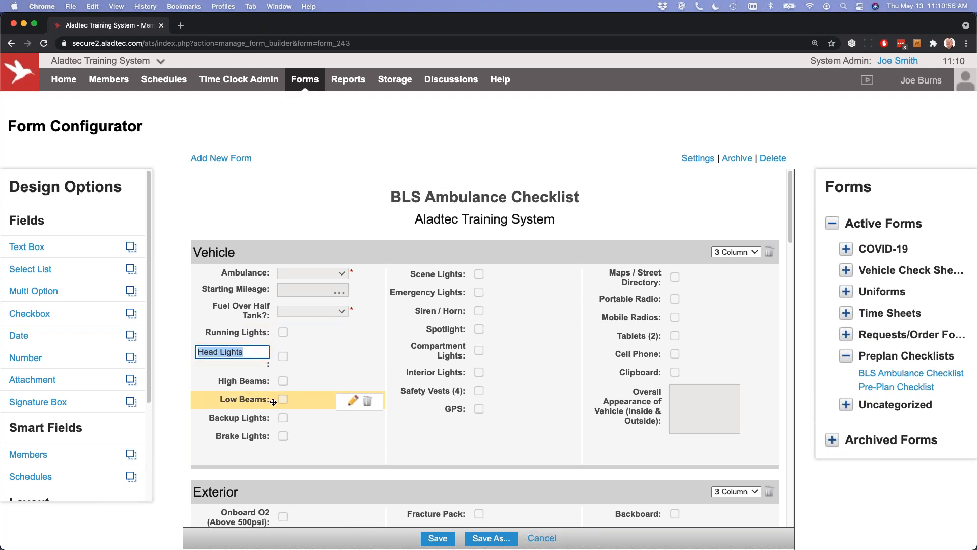
click(240, 400)
scroll(243, 385, down, 3)
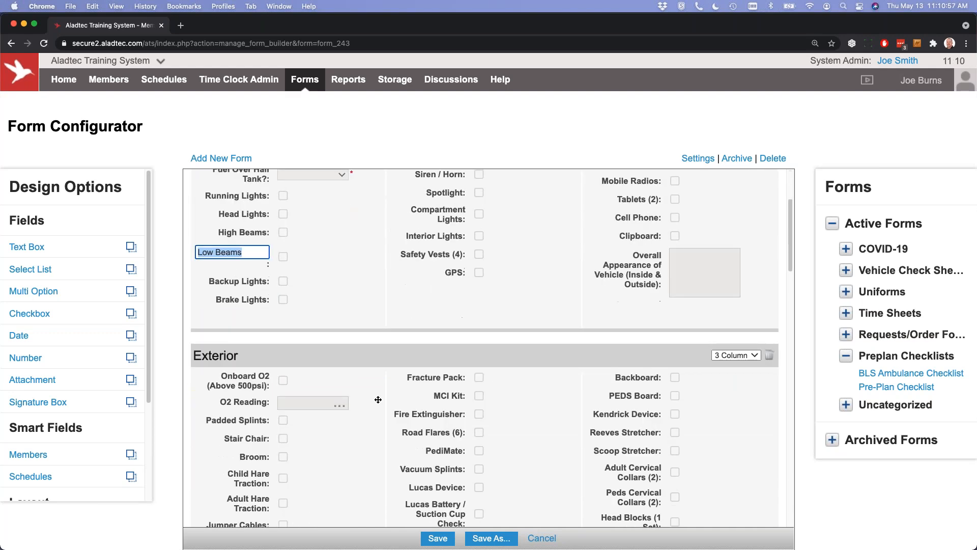
click(244, 384)
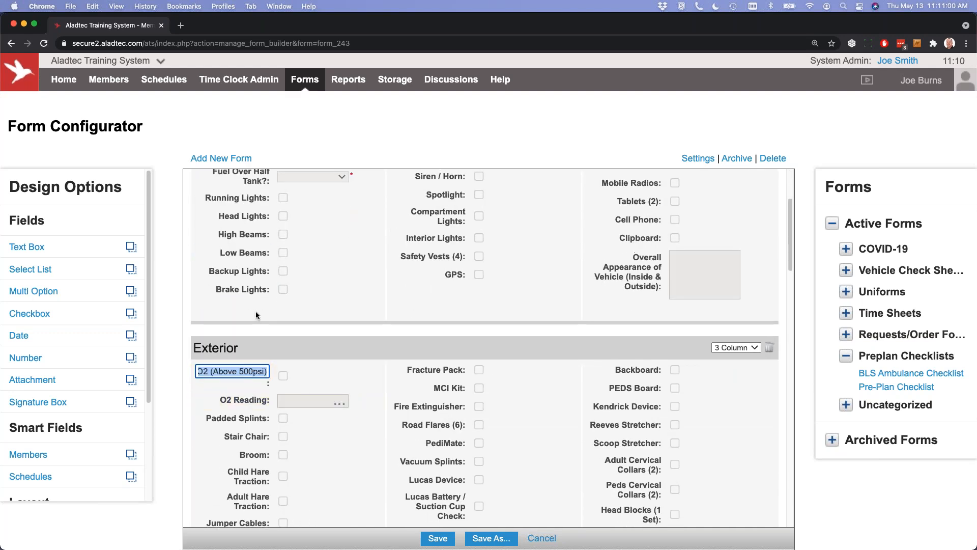
scroll(334, 399, up, 2)
click(258, 423)
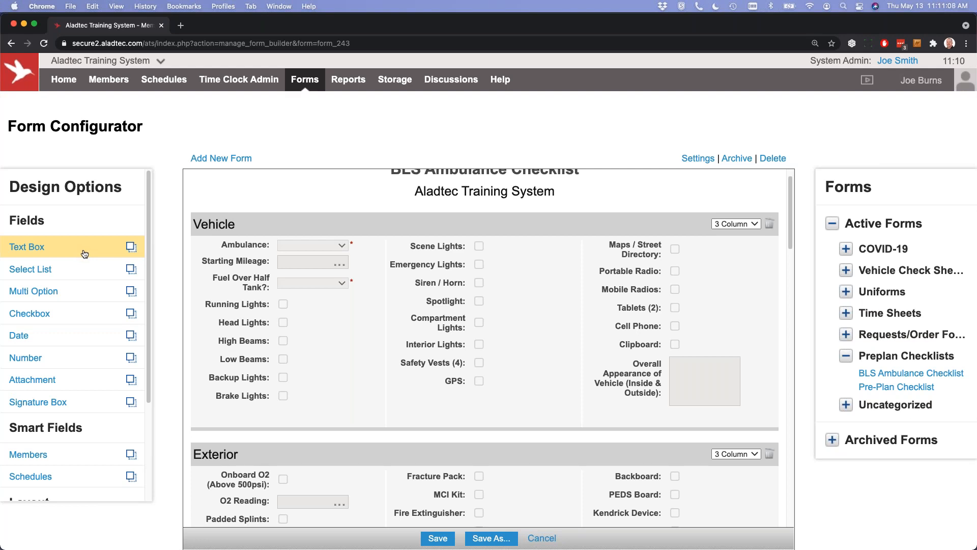
Add a Text Box field below GPS in the Vehicle section, keeping its default label
drag(87, 251, 431, 416)
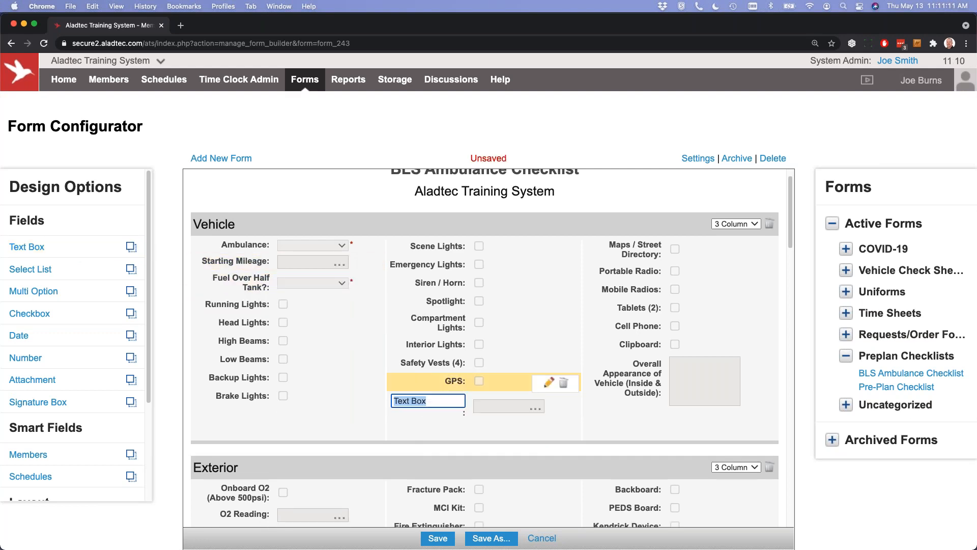
click(429, 422)
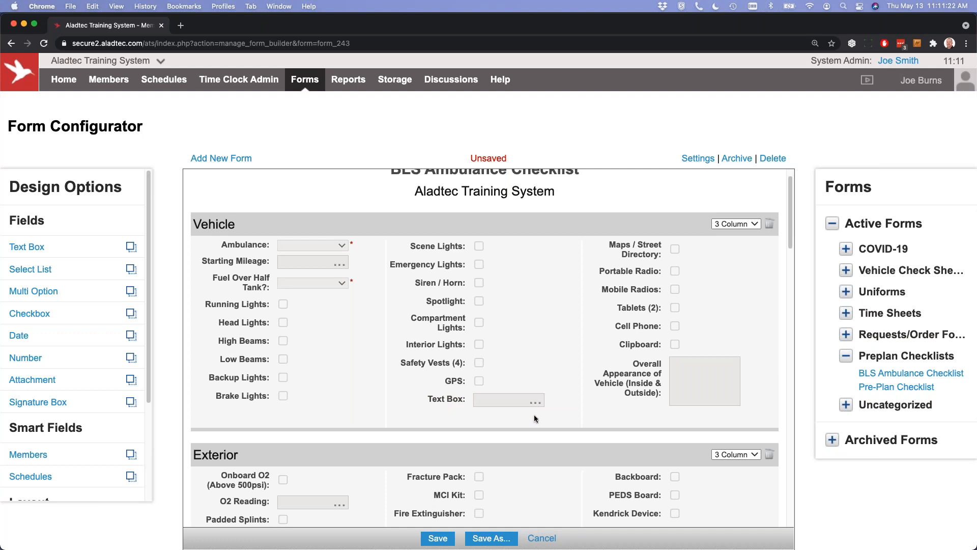
Examine the new text box's required, height and default options, and close its properties without updating the field
mouse_move(547, 403)
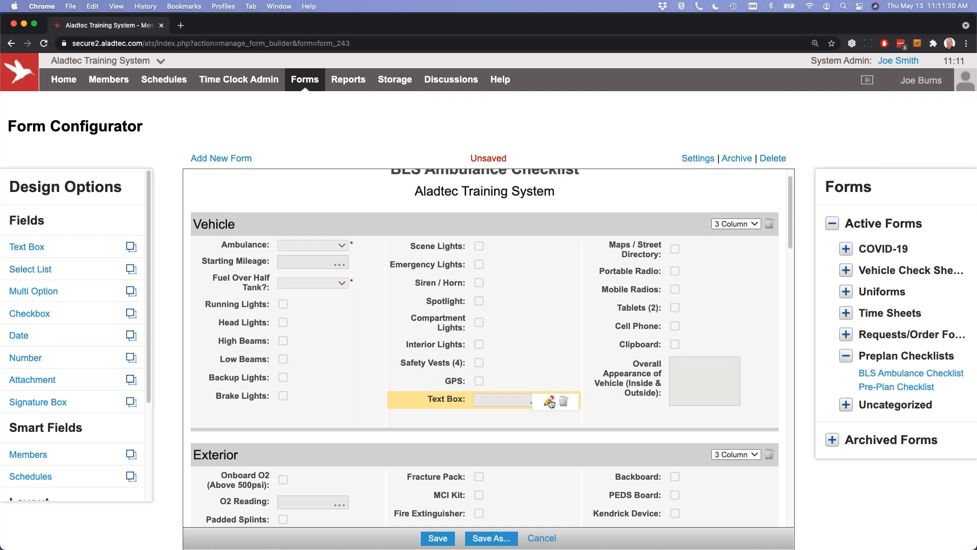
click(549, 402)
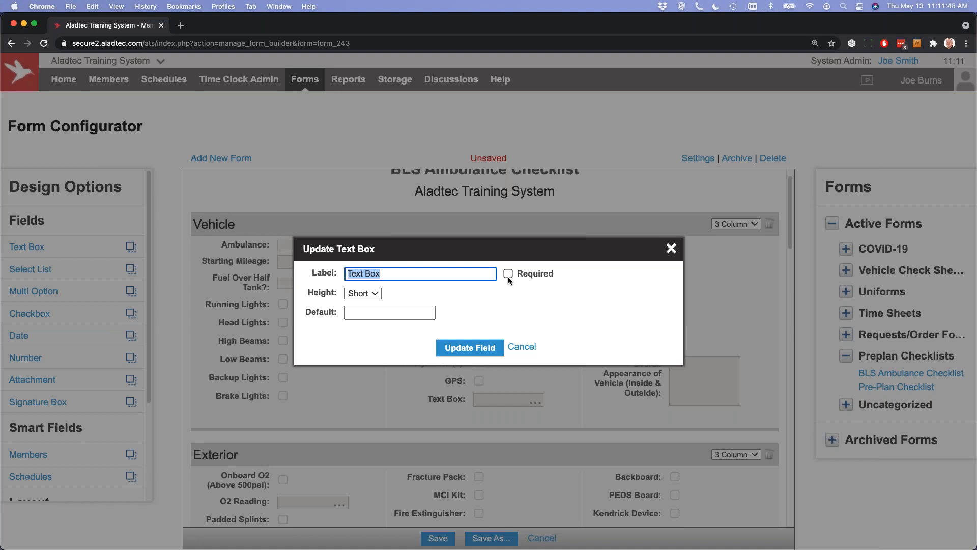
click(370, 293)
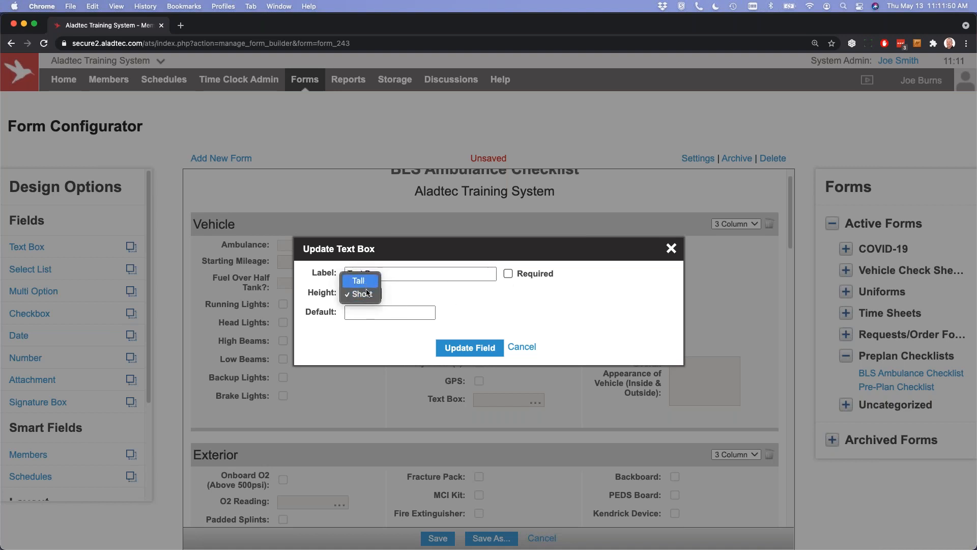
click(418, 293)
click(378, 313)
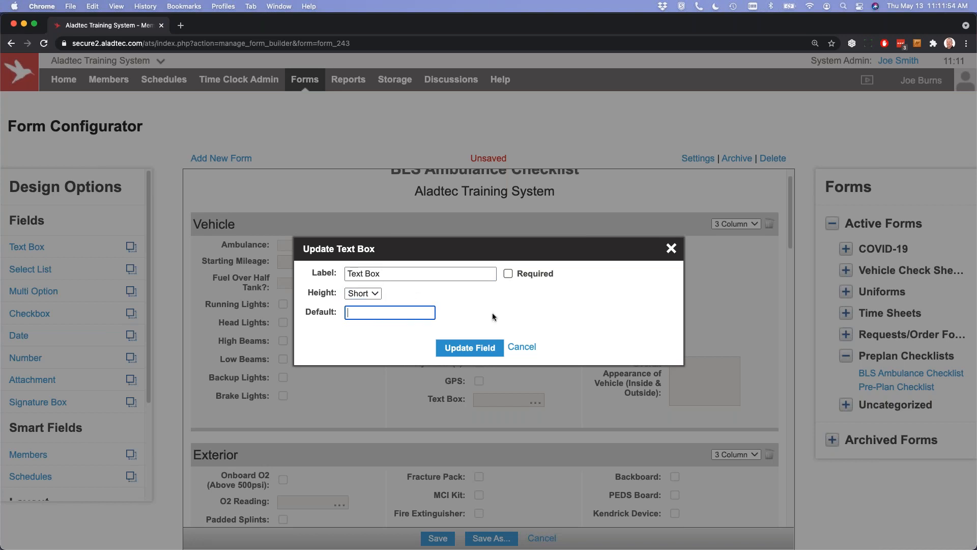
click(521, 346)
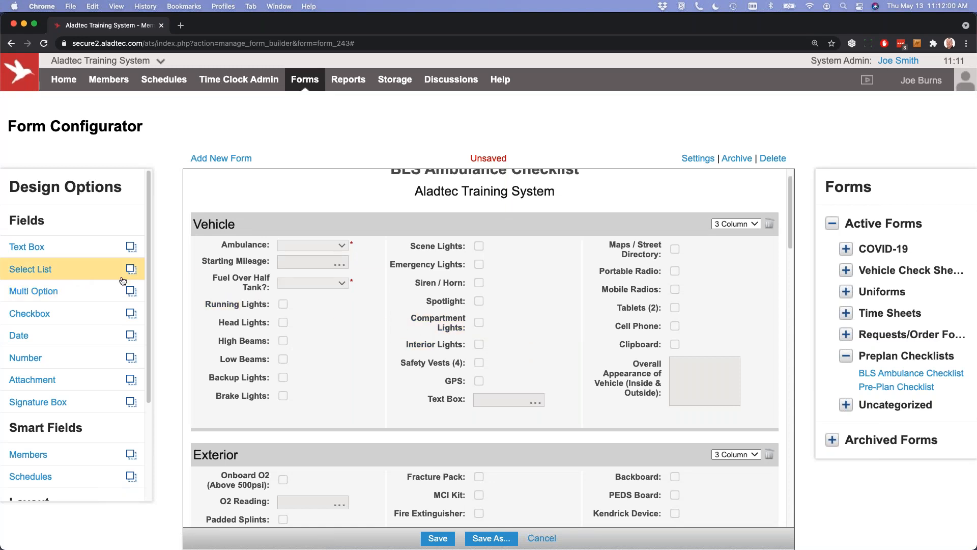
Try adding three more options to the Ambulance select list in the Vehicle section, and discard the changes
click(353, 247)
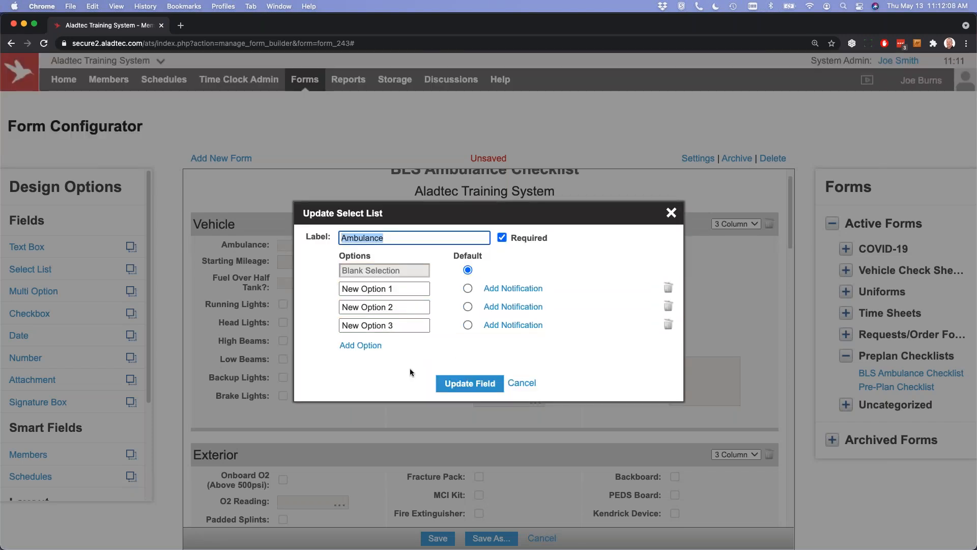
click(356, 346)
click(357, 364)
click(372, 383)
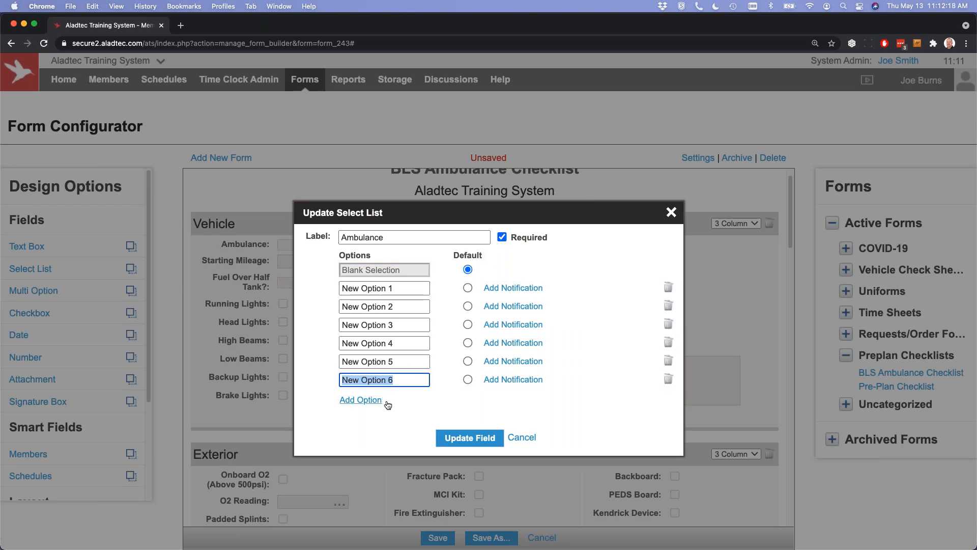
click(509, 436)
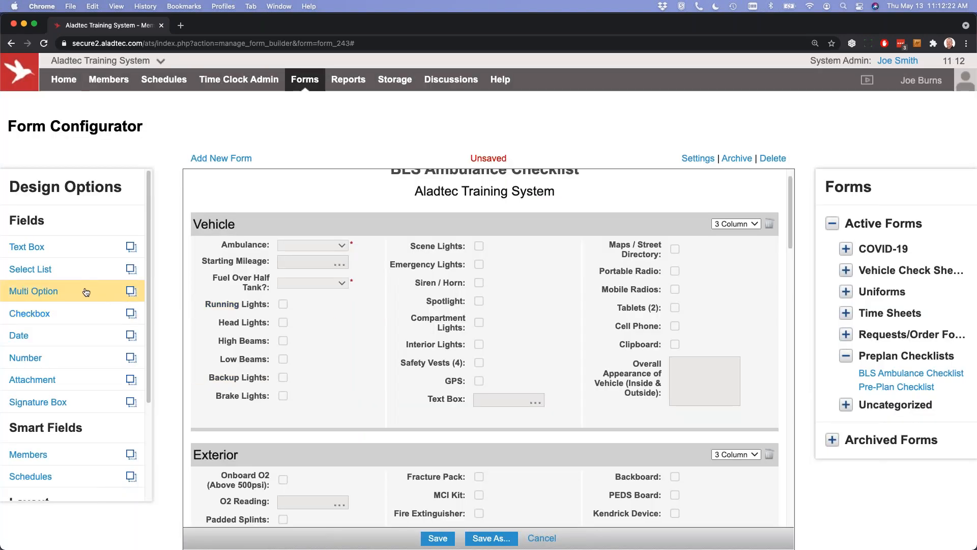
Add a Multi Option field below Brake Lights in the Vehicle section, keeping its default label
drag(86, 291, 260, 415)
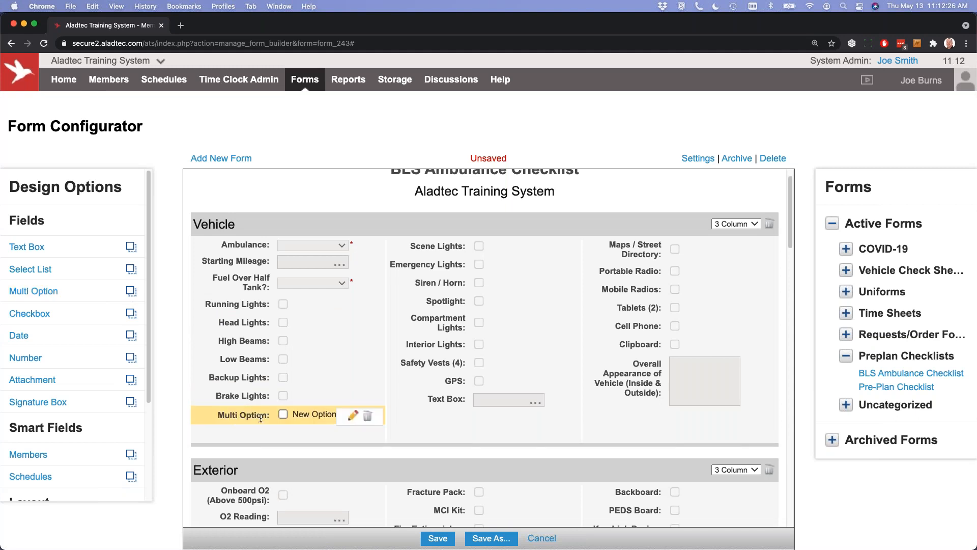
scroll(478, 470, down, 3)
scroll(476, 469, down, 8)
scroll(473, 467, up, 10)
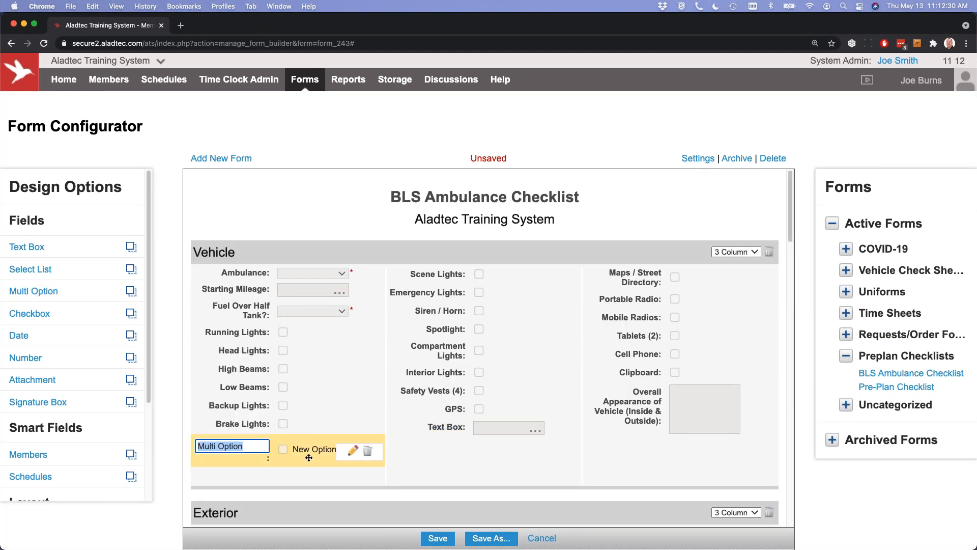
Add three more options to the new Multi Option field, keeping their default names, and update the field
click(352, 451)
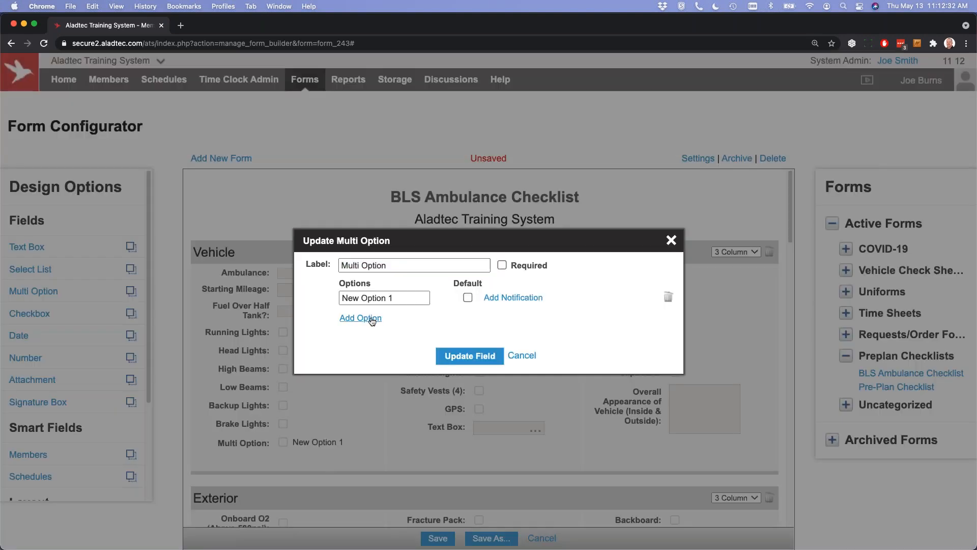
click(372, 318)
click(362, 336)
click(356, 354)
click(448, 409)
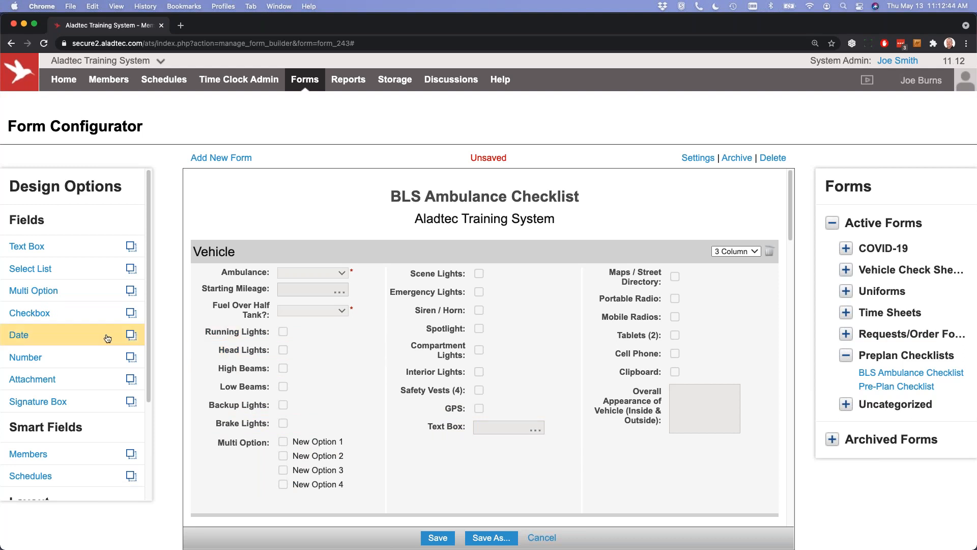
Add a Date field above Scene Lights in the Vehicle section and an Attachment field below Defib Test (30J) in BLS Monitors
drag(108, 338, 430, 277)
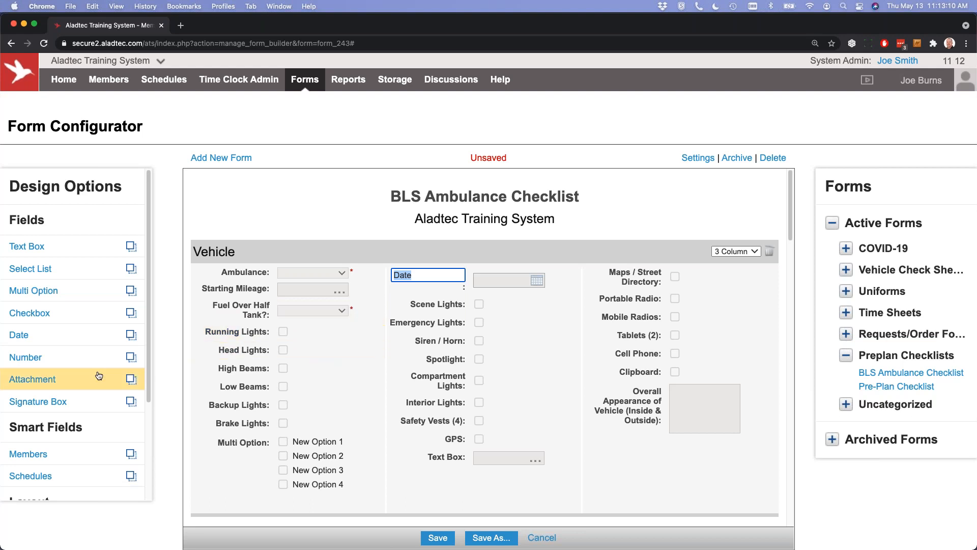
scroll(389, 326, down, 10)
scroll(392, 348, up, 10)
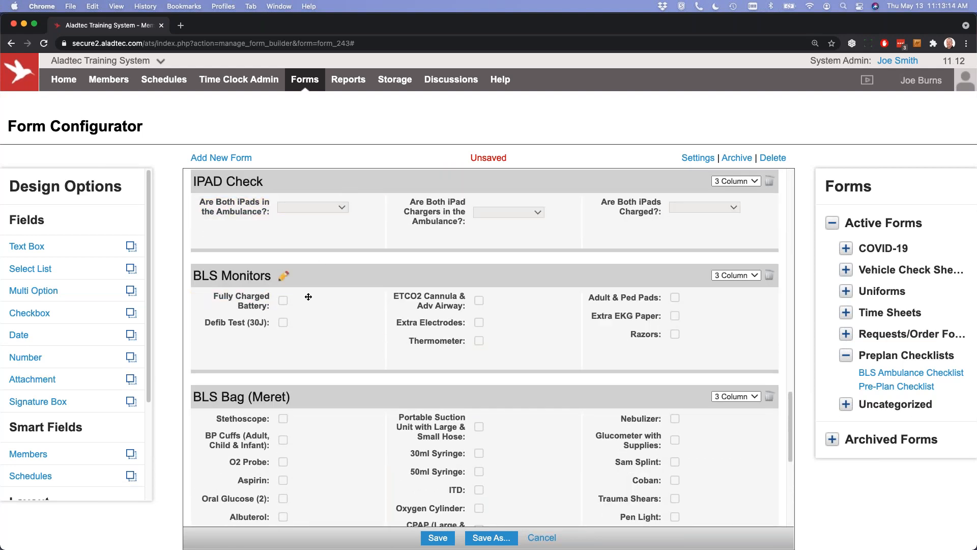
drag(222, 378, 280, 353)
Examine how many attachments the new Attachment field can allow, and close its properties without updating the field
mouse_move(295, 346)
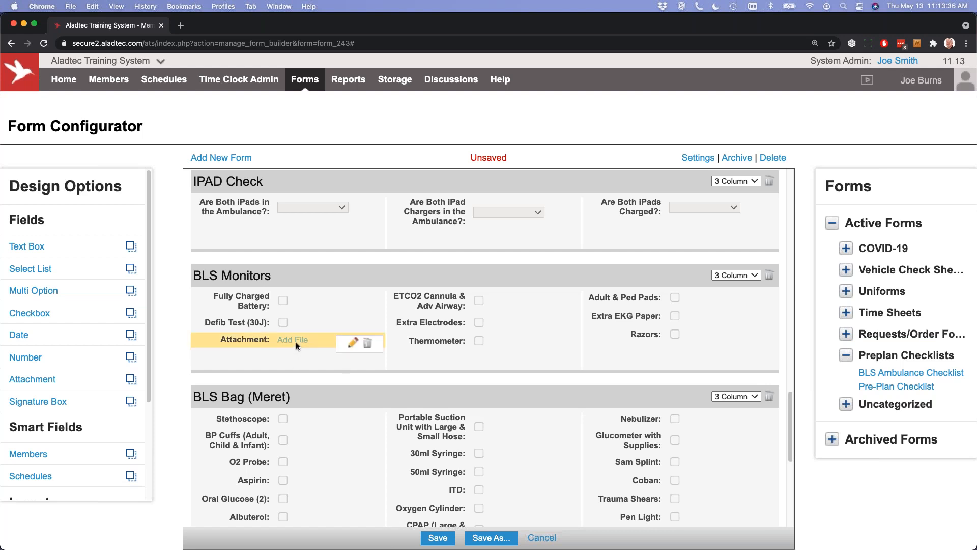
click(352, 342)
click(358, 304)
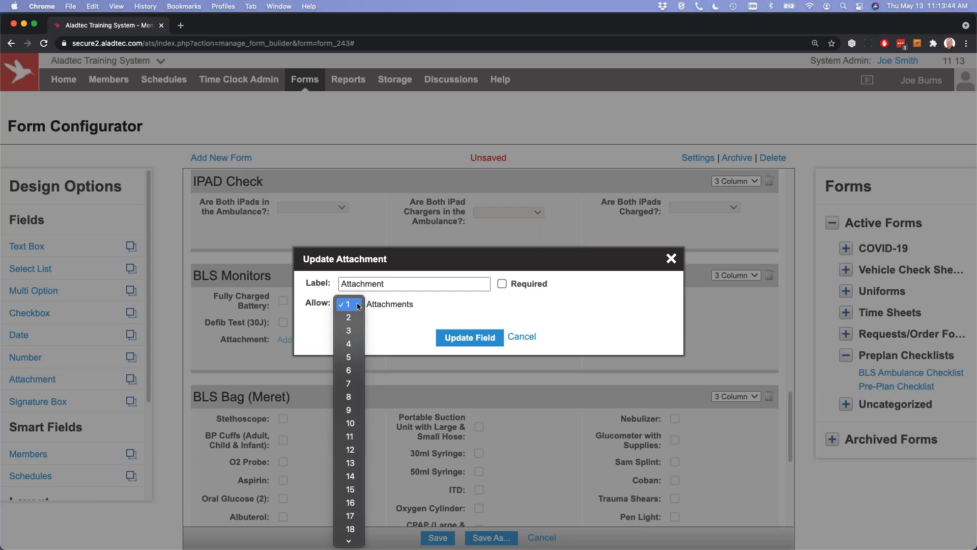
click(524, 337)
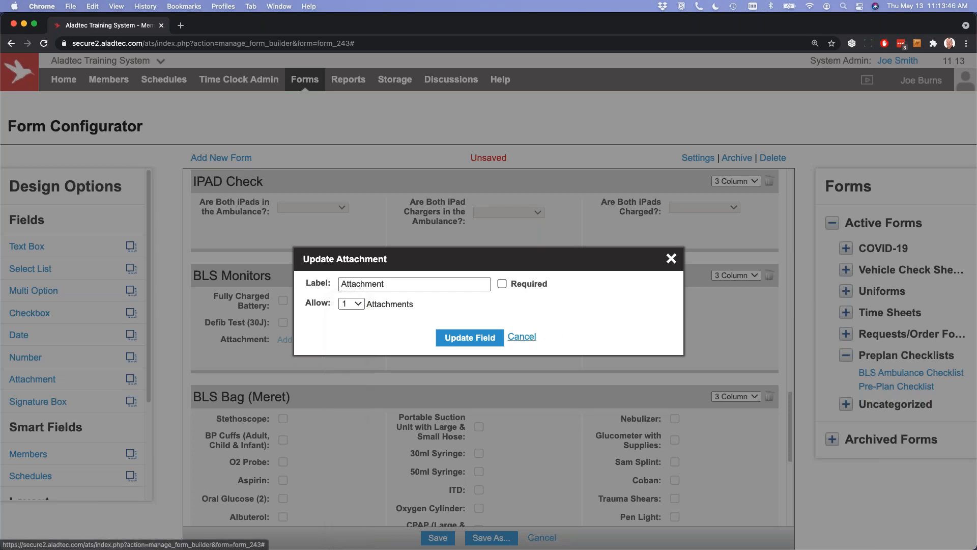
click(521, 337)
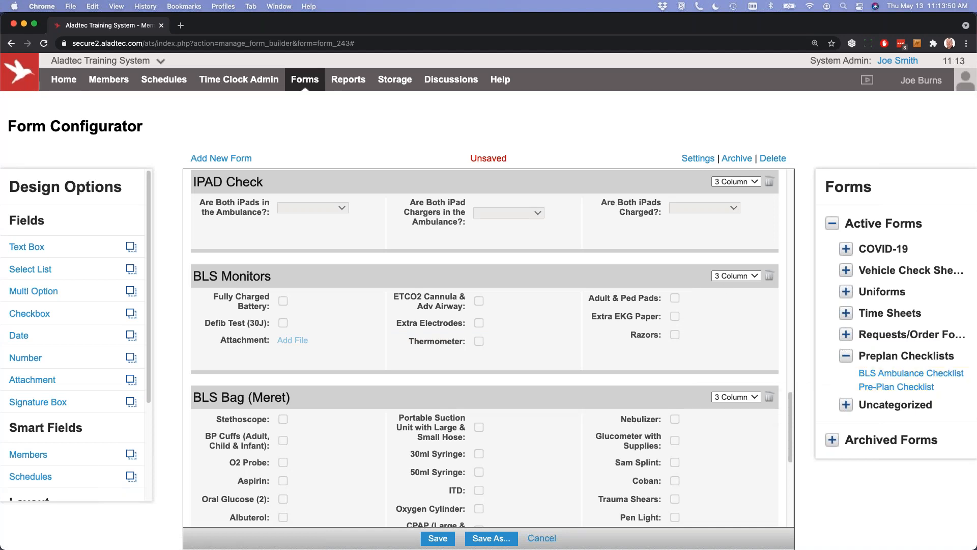
Open the Time Sheet form from the Time Sheets category and view its signature boxes
click(846, 313)
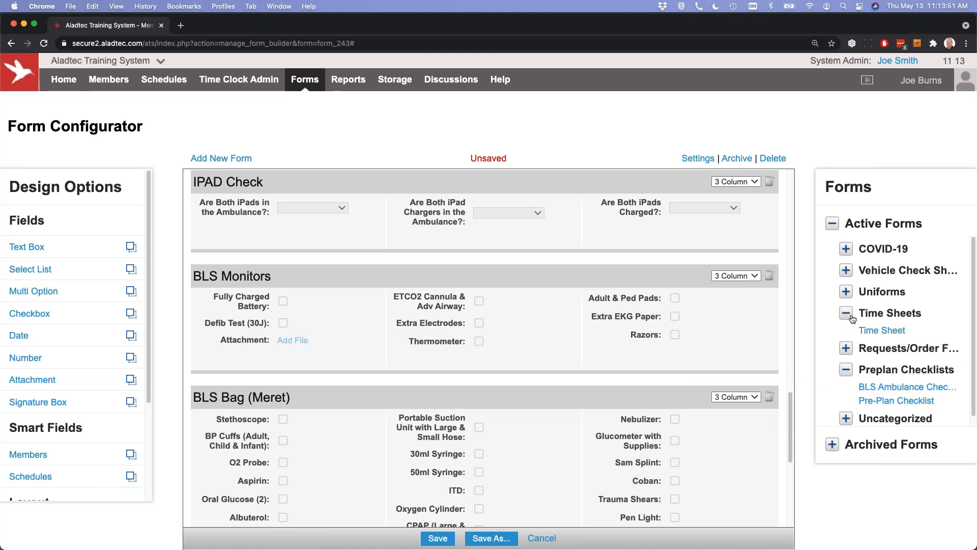
click(881, 330)
click(436, 330)
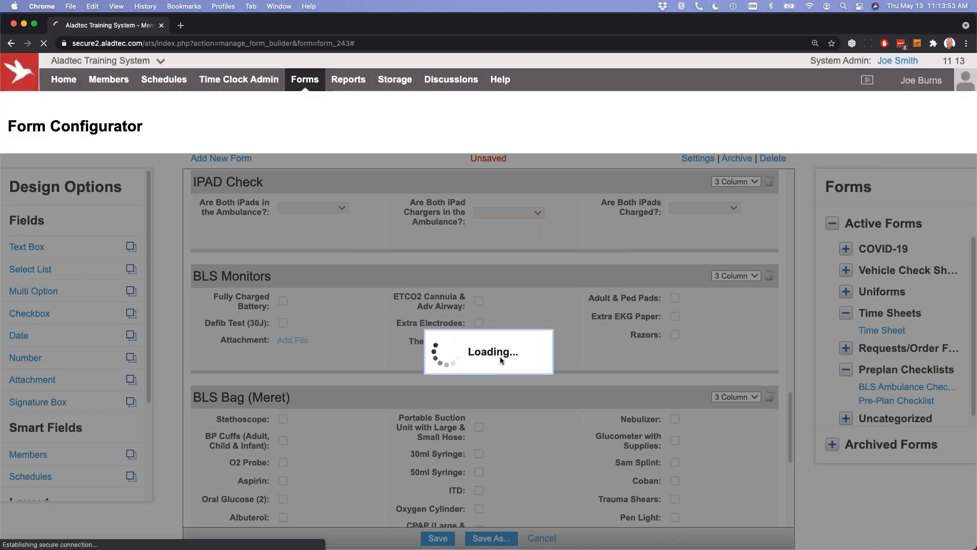
scroll(396, 353, down, 5)
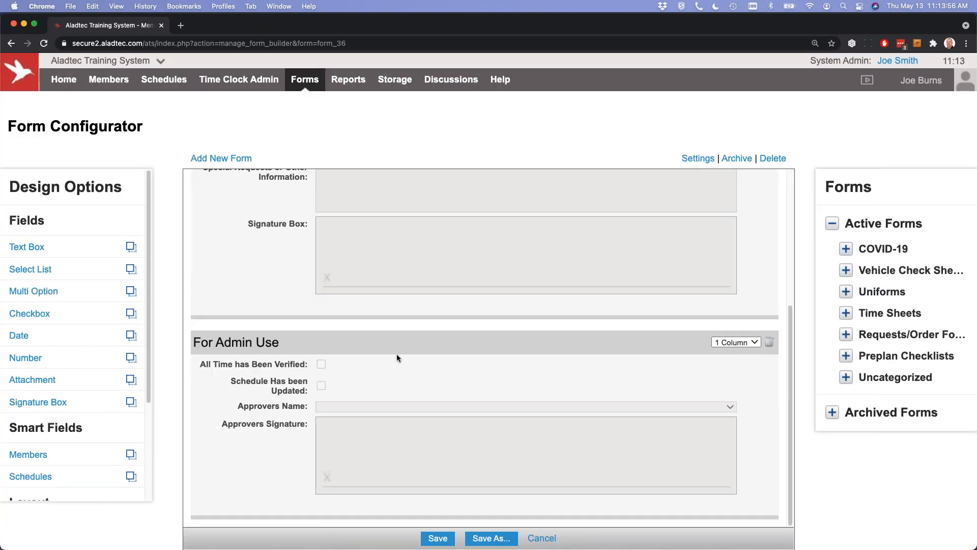
scroll(288, 294, up, 3)
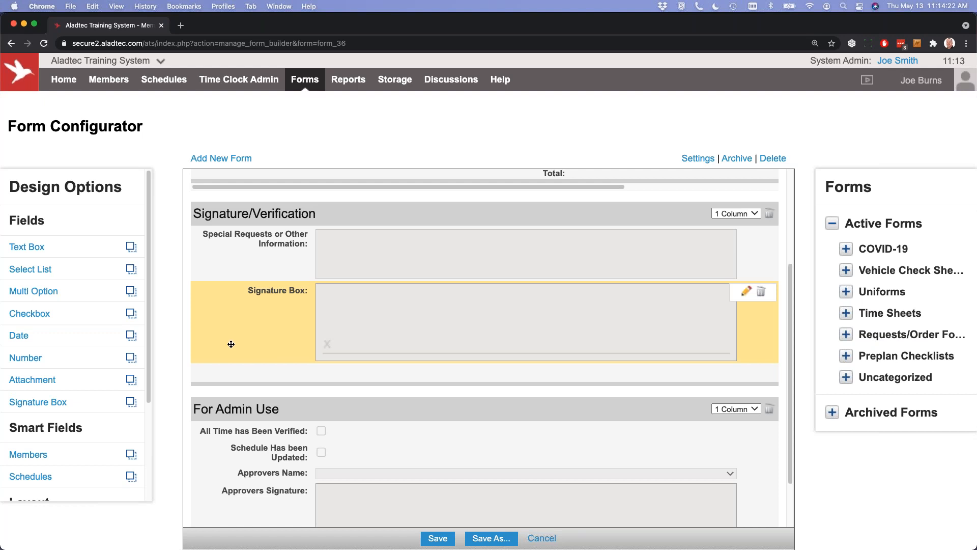
Add a Members smart field at the start of the Signature/Verification section and view its options without updating them
scroll(103, 344, down, 2)
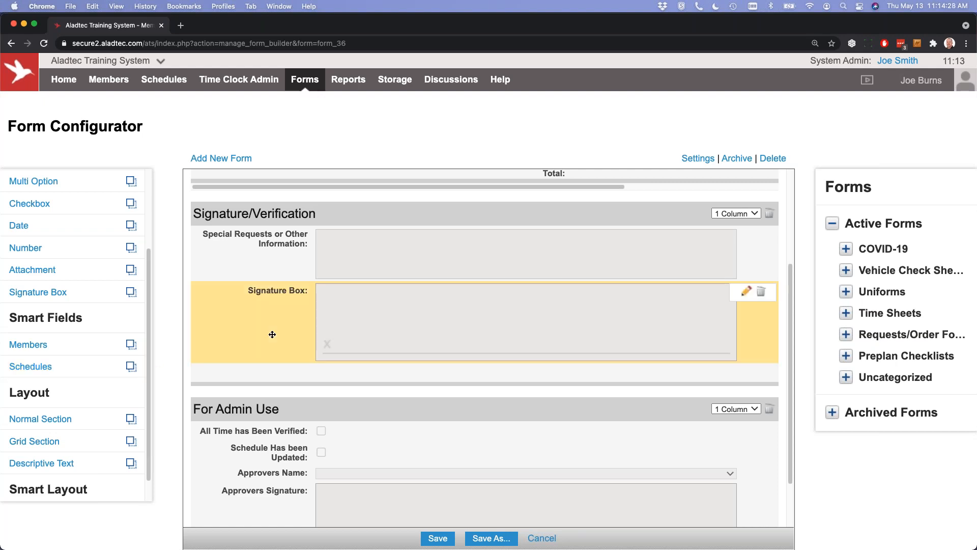
scroll(273, 333, up, 3)
scroll(272, 337, down, 1)
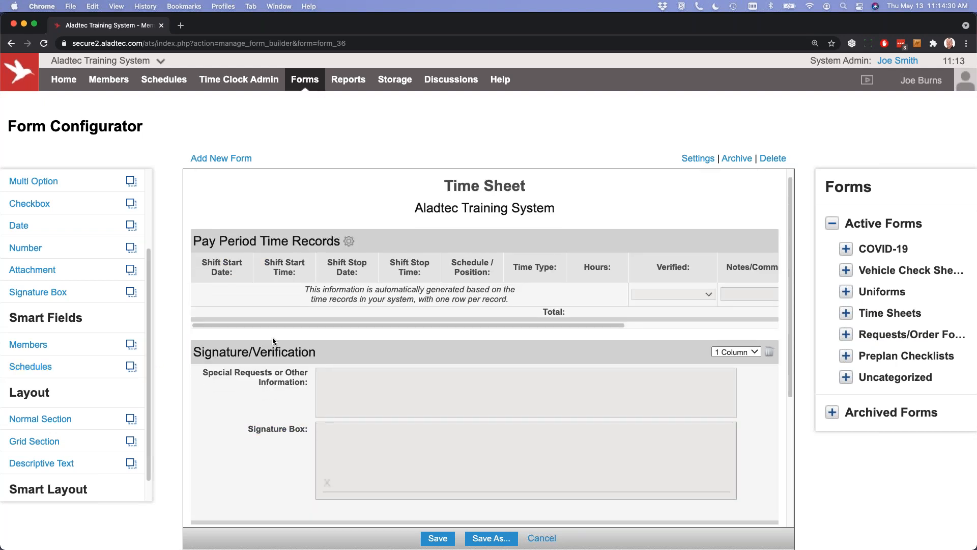
mouse_move(79, 344)
mouse_down()
mouse_move(390, 346)
mouse_move(413, 386)
mouse_move(303, 385)
mouse_up()
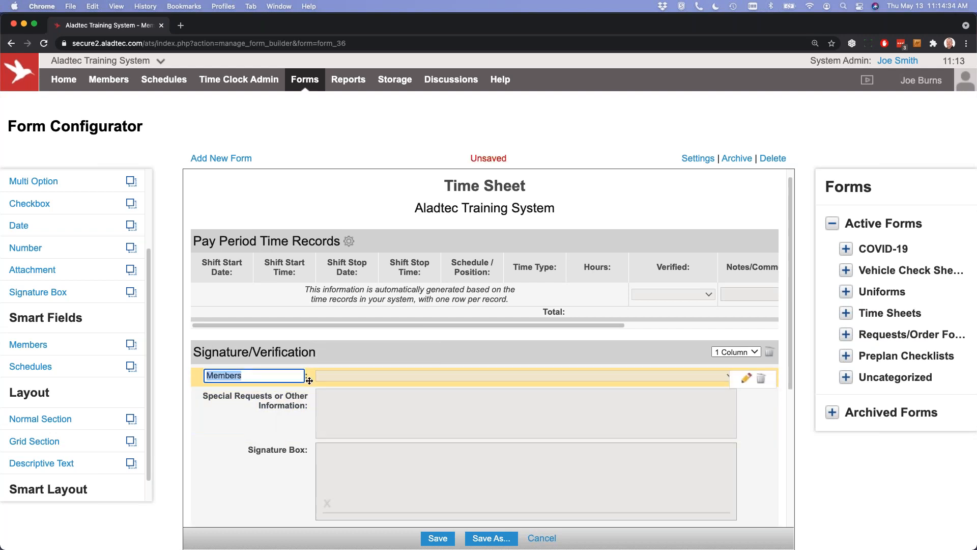
click(746, 378)
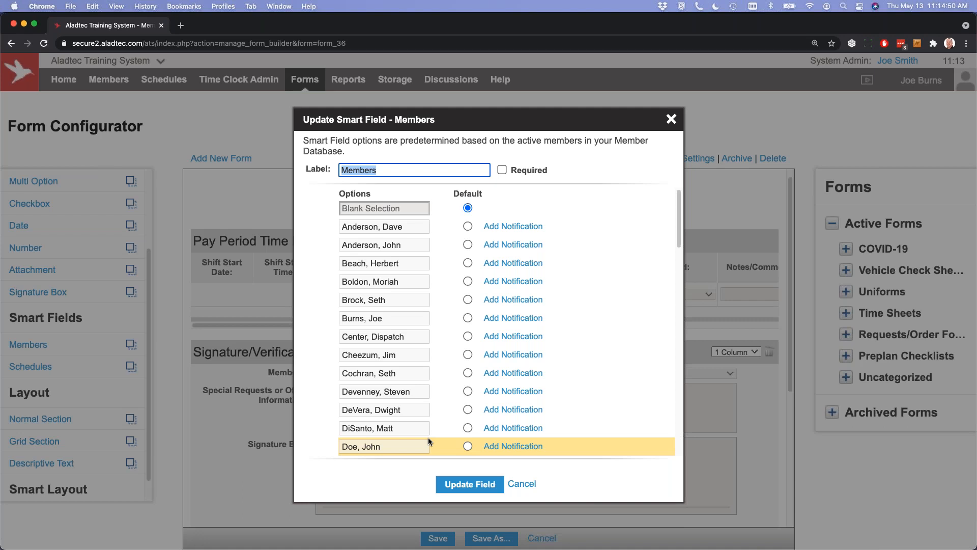
click(529, 486)
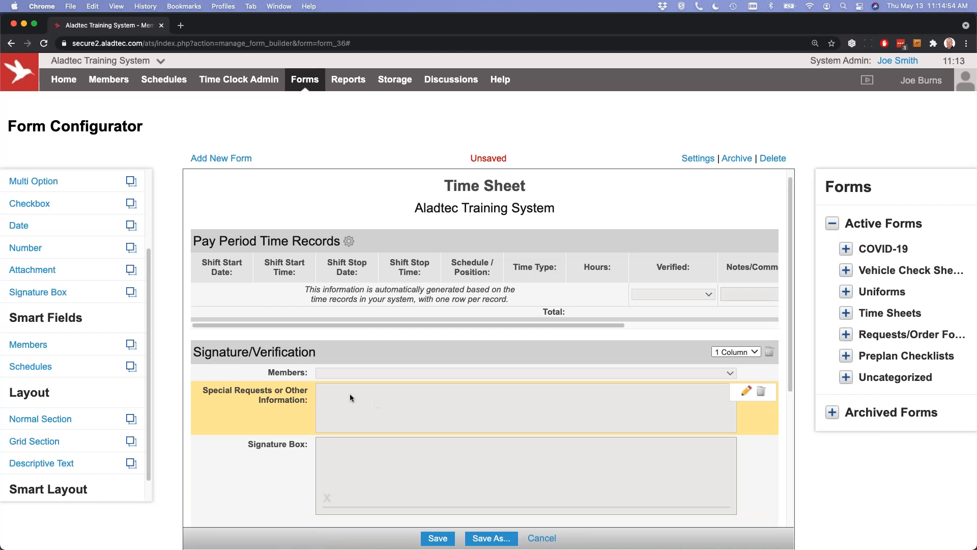
Add a Schedules smart field below Members in Signature/Verification and view its options without updating them
mouse_move(59, 370)
mouse_down()
mouse_move(346, 375)
mouse_move(332, 389)
mouse_up()
click(747, 393)
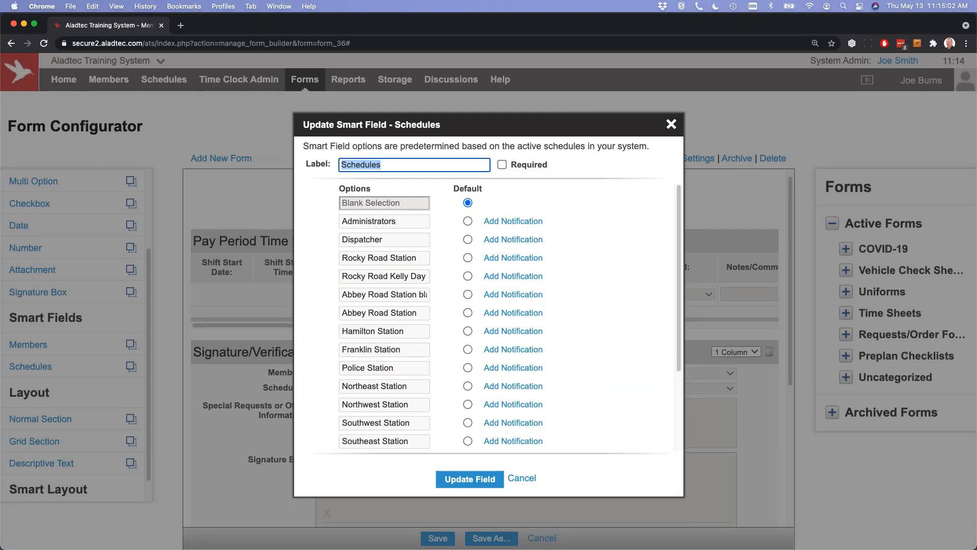
click(520, 478)
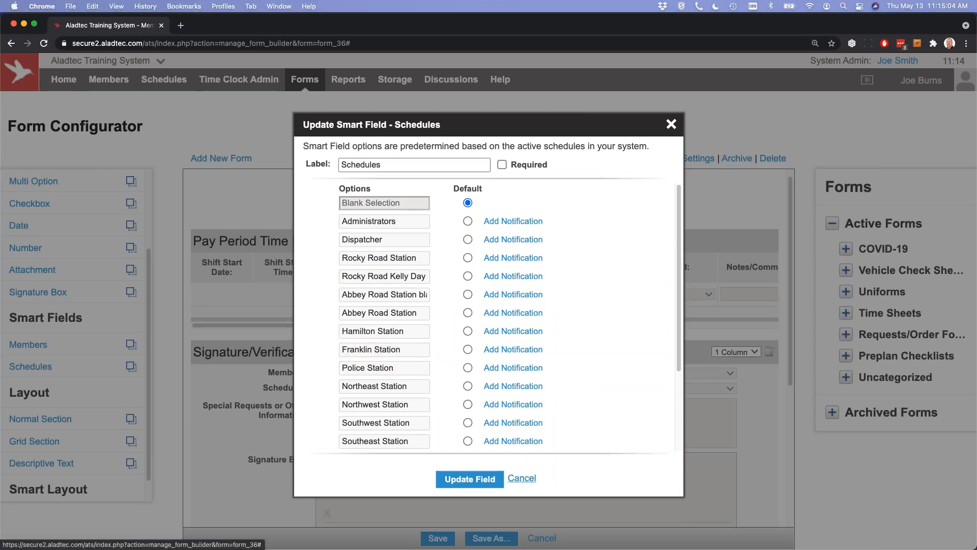
Add a normal section below For Admin Use and set it to 3 Column, keeping its default title
scroll(74, 325, down, 1)
scroll(280, 329, down, 5)
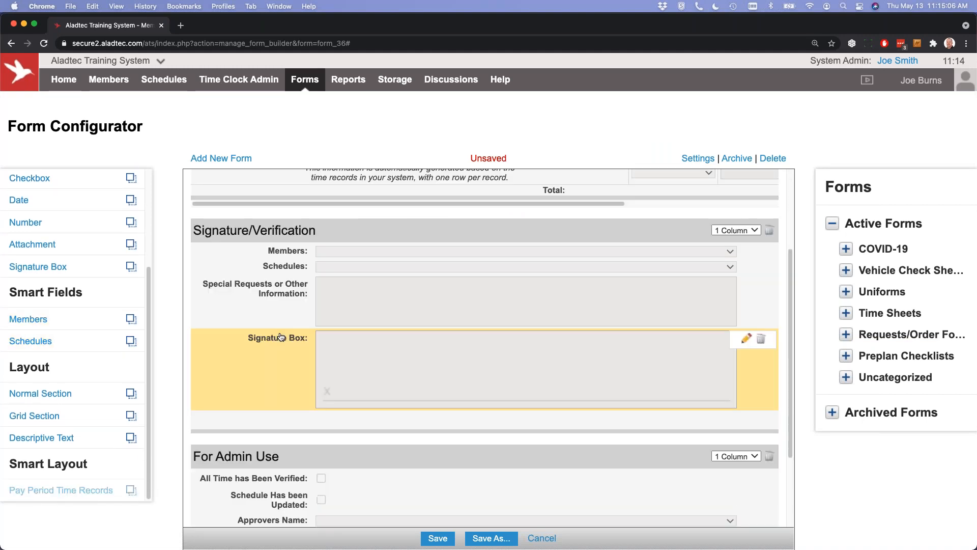
scroll(281, 336, down, 4)
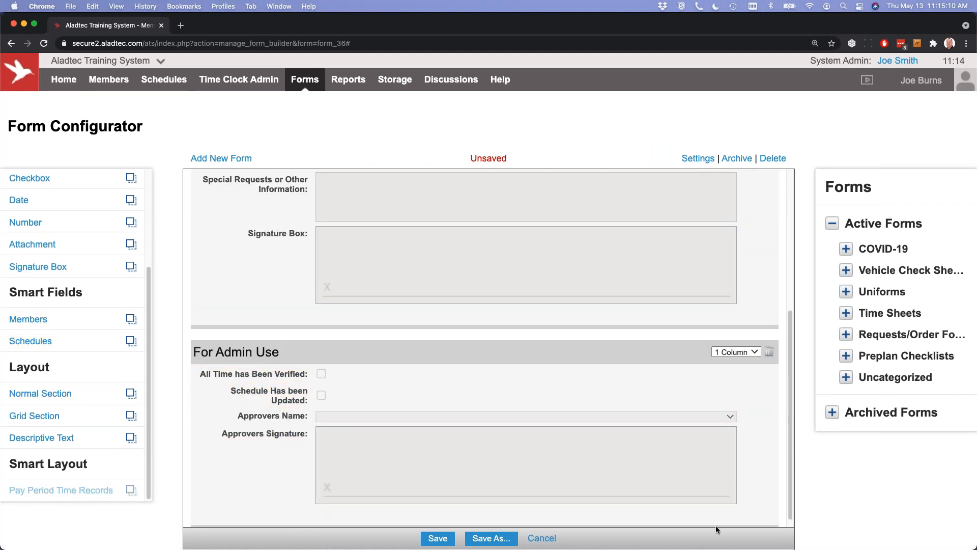
drag(161, 394, 332, 398)
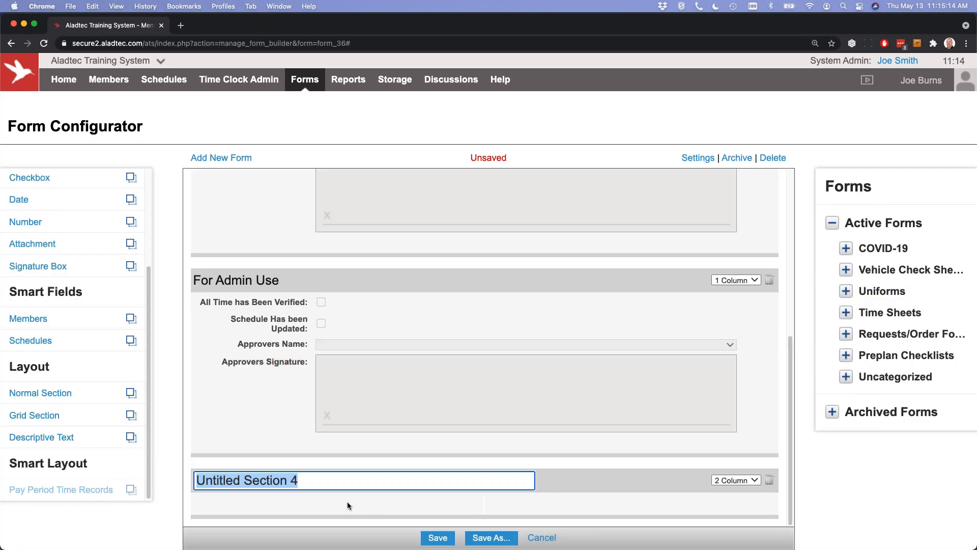
click(737, 480)
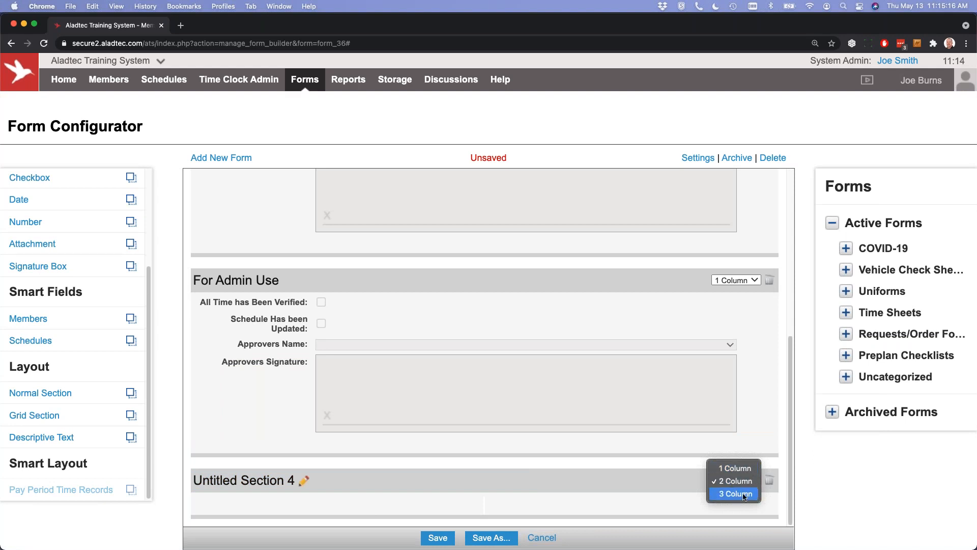
click(736, 493)
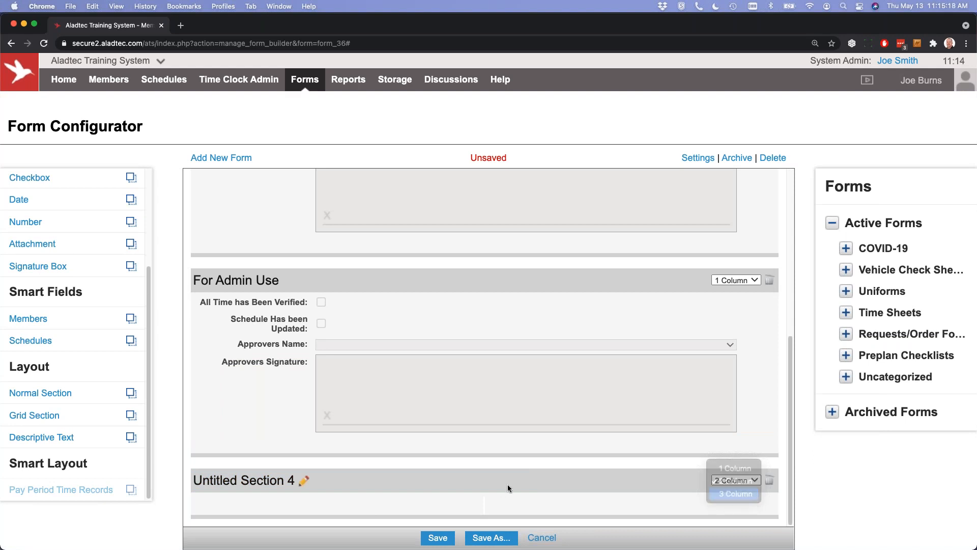
click(300, 497)
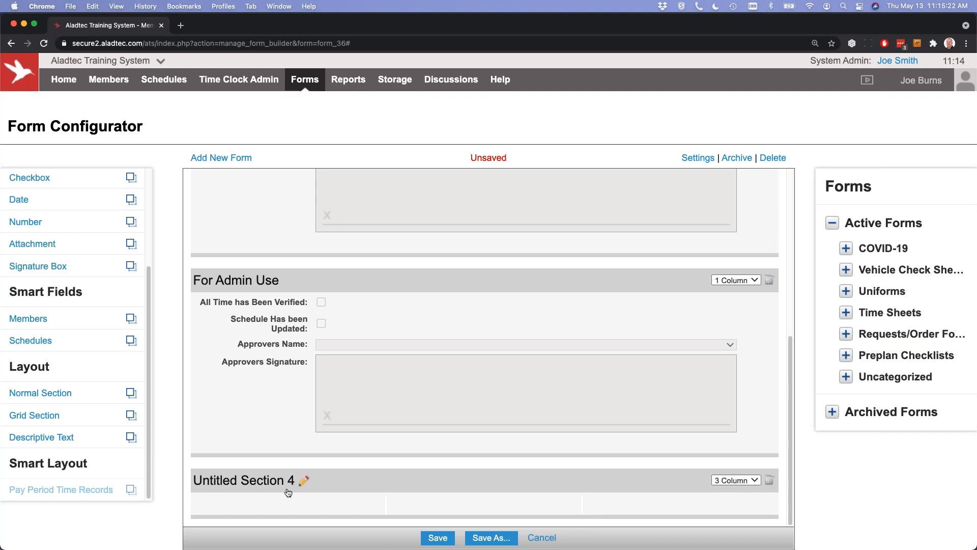
click(259, 485)
click(277, 513)
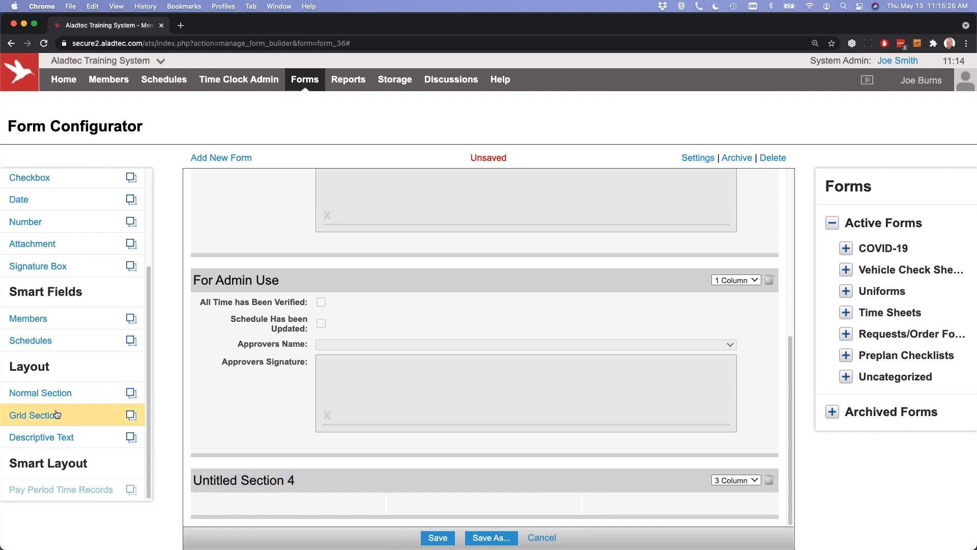
Add a grid section below Untitled Section 4 with five rows and two columns, keeping the default title and labels
drag(57, 415, 372, 483)
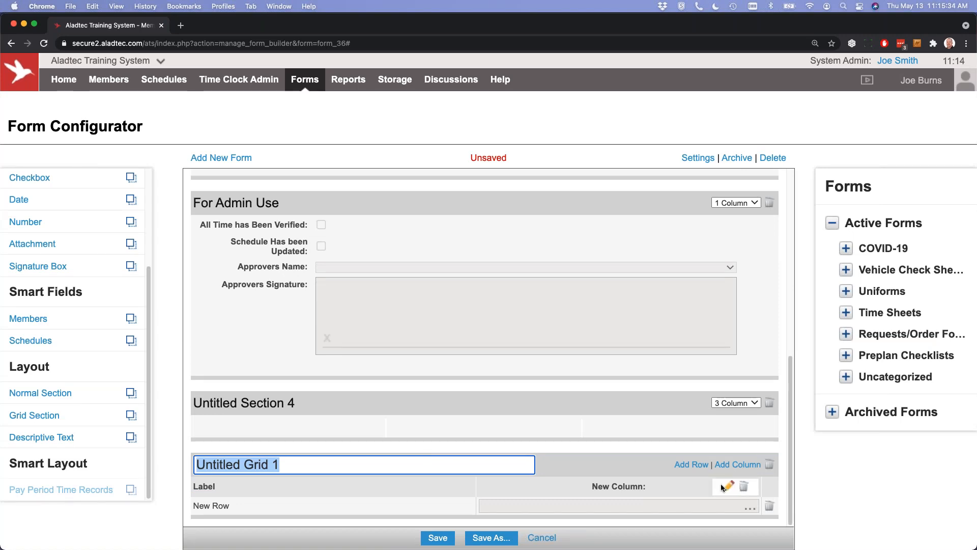
click(692, 464)
click(692, 464)
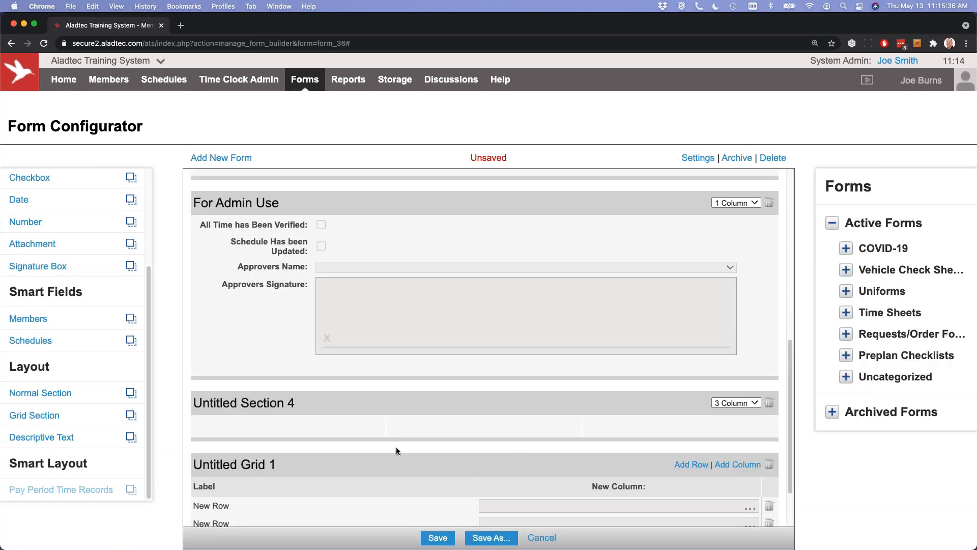
scroll(396, 447, down, 2)
click(218, 437)
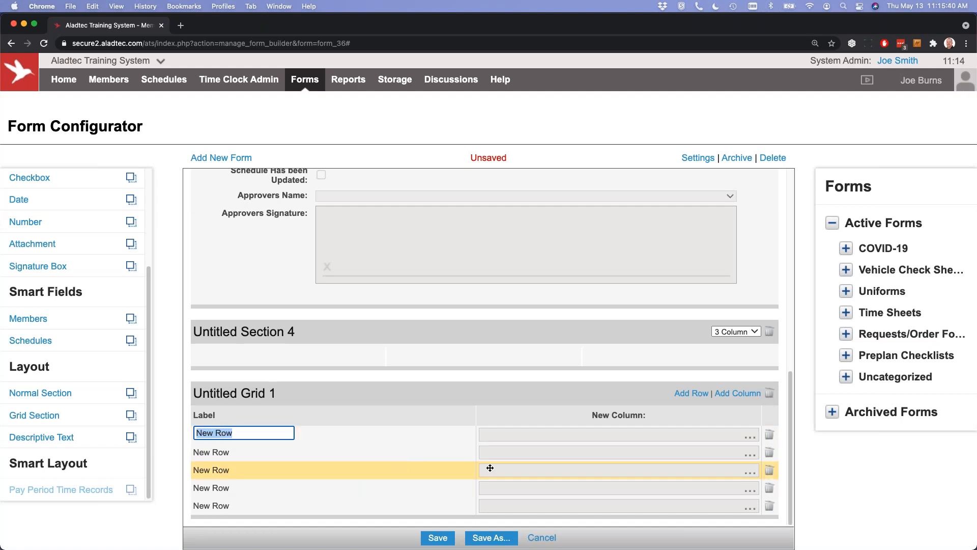
mouse_move(580, 426)
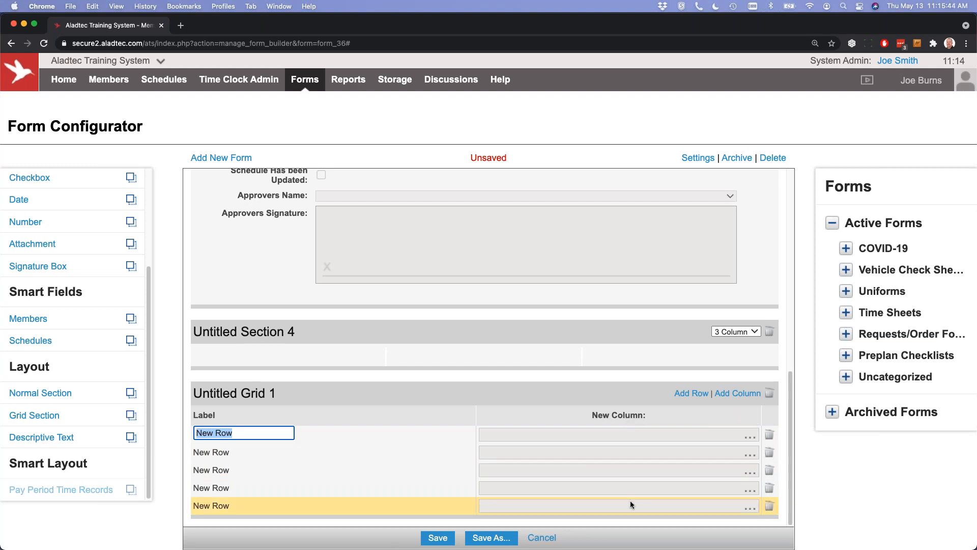
click(753, 393)
click(470, 347)
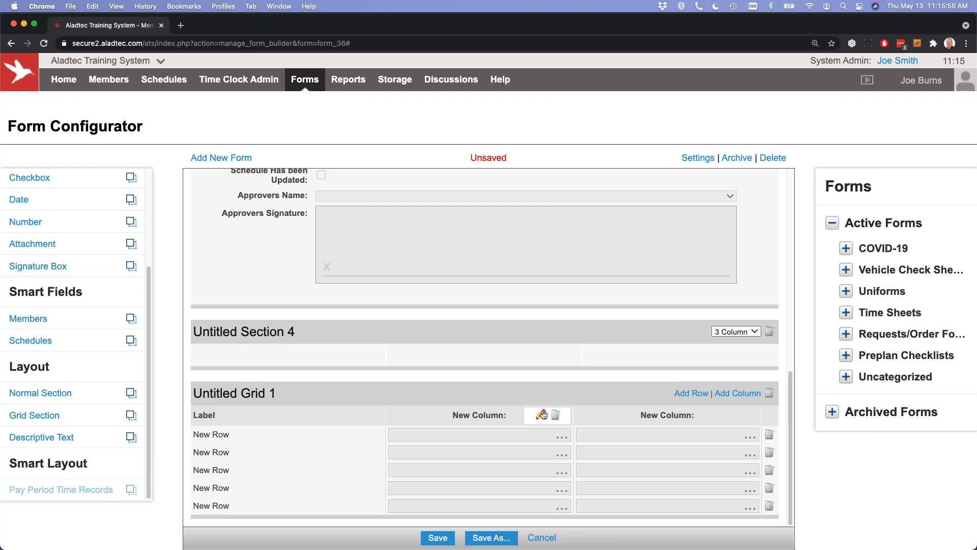
Set Untitled Section 4 to 1 Column and add a Descriptive Text element inside it with its default wording
click(726, 331)
click(726, 310)
drag(52, 441, 310, 368)
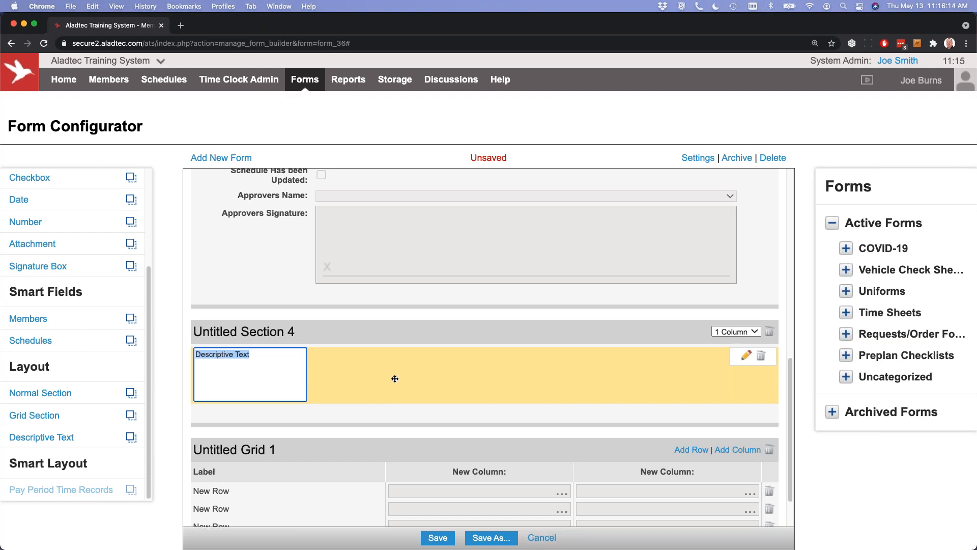
mouse_move(304, 331)
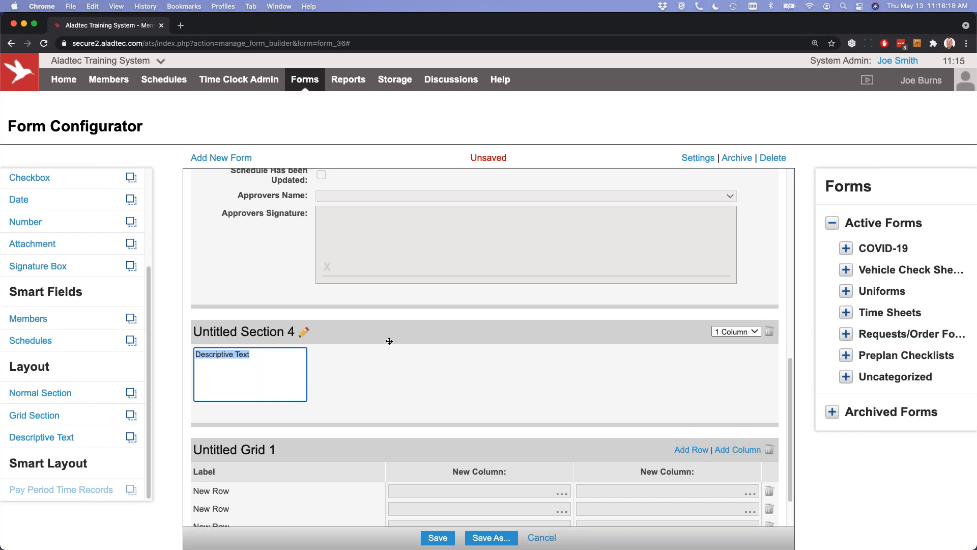
Switch to the first listed member's account, abandoning the unsaved form changes, and permanently dismiss the calendar subscriptions announcement
scroll(381, 314, up, 15)
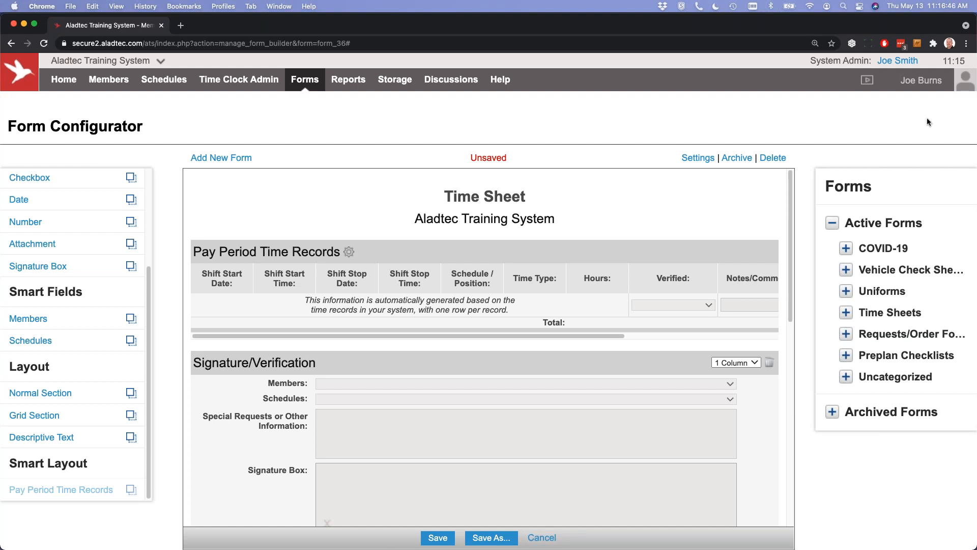
click(922, 81)
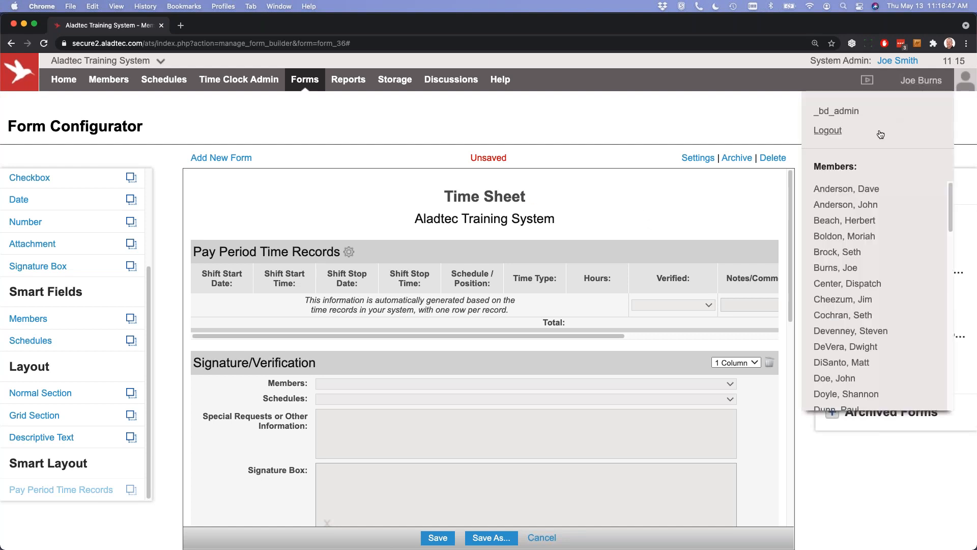
click(854, 196)
key(Return)
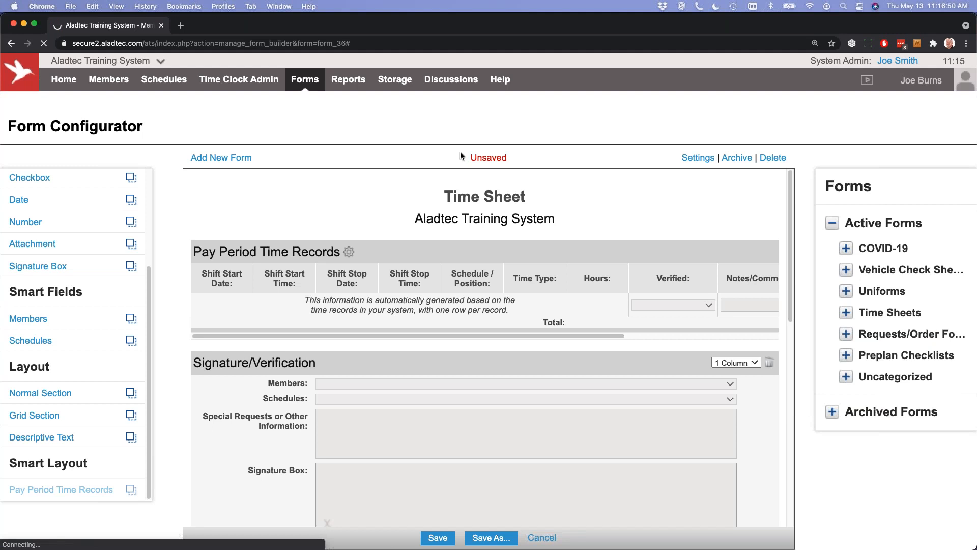
click(430, 380)
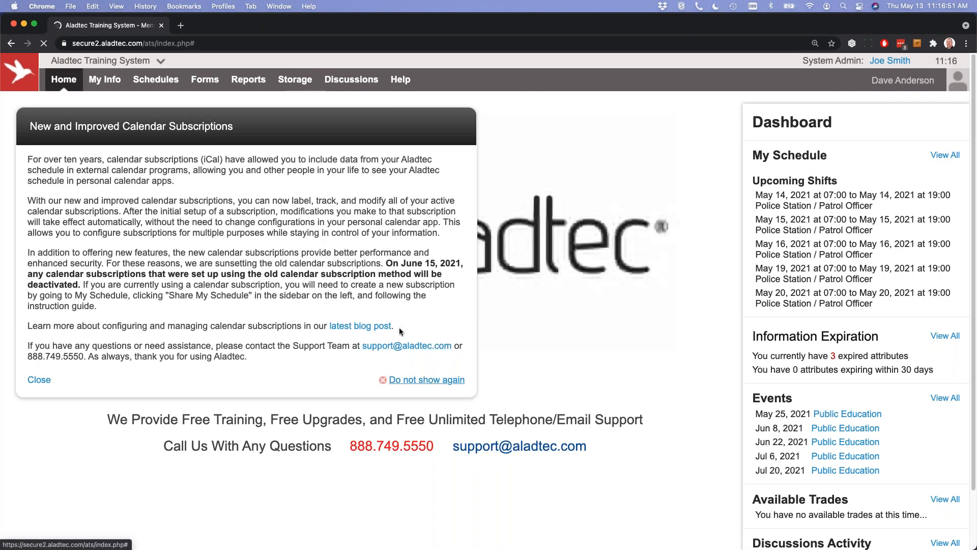
Open the Time Sheet form from the Time Sheets category as the member and look over its pay period time records
mouse_move(205, 80)
mouse_move(336, 150)
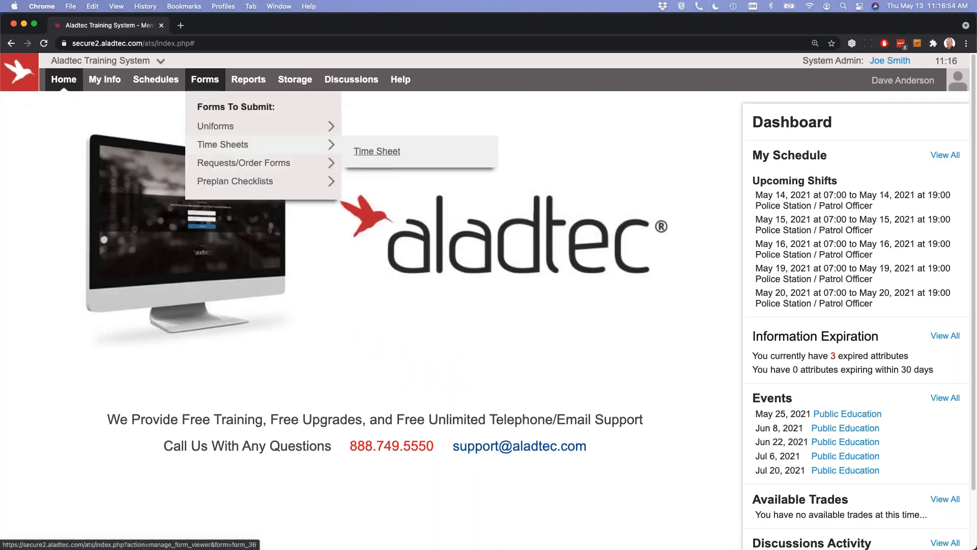
click(468, 154)
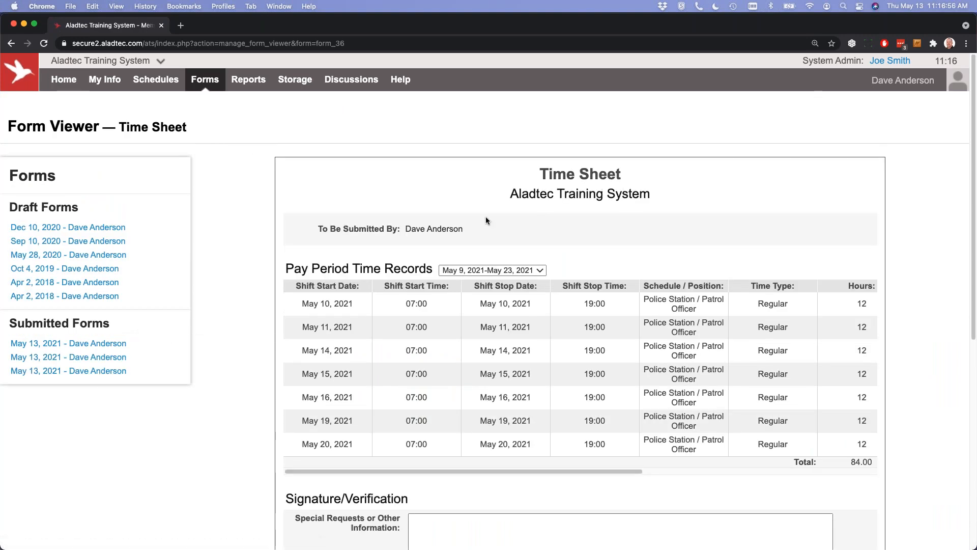
scroll(575, 208, down, 2)
scroll(573, 208, up, 2)
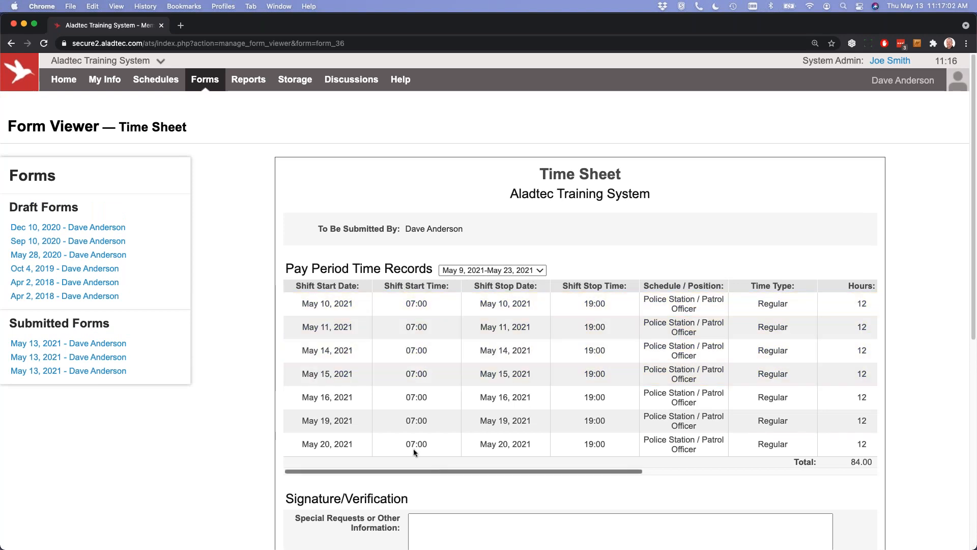
mouse_move(138, 78)
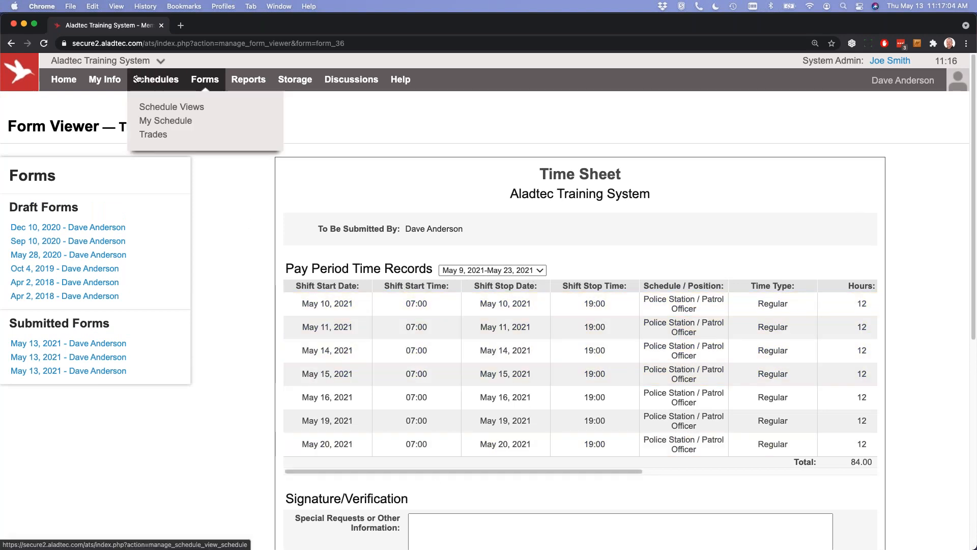
Mark the first three time records as Correct and the fourth as Incorrect in the Verified column
drag(641, 472, 741, 471)
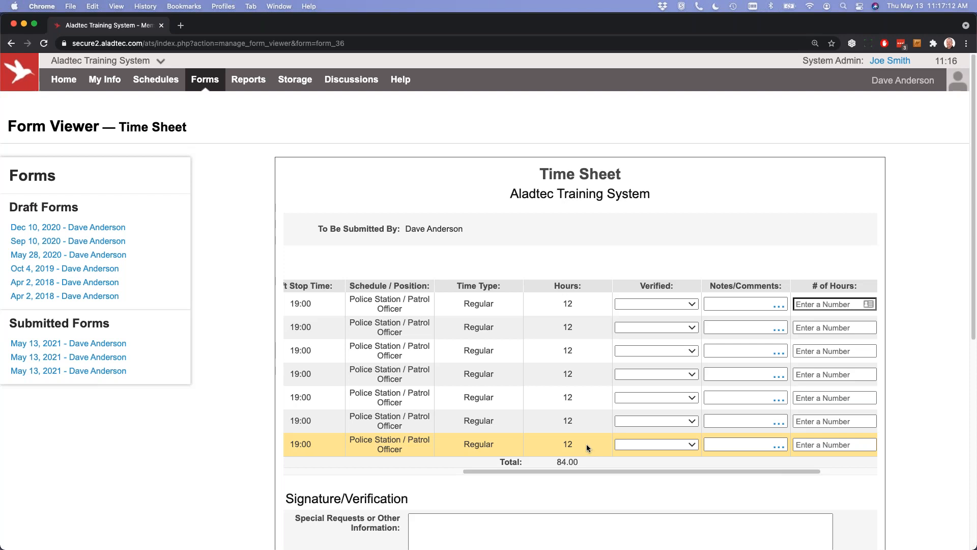
click(671, 303)
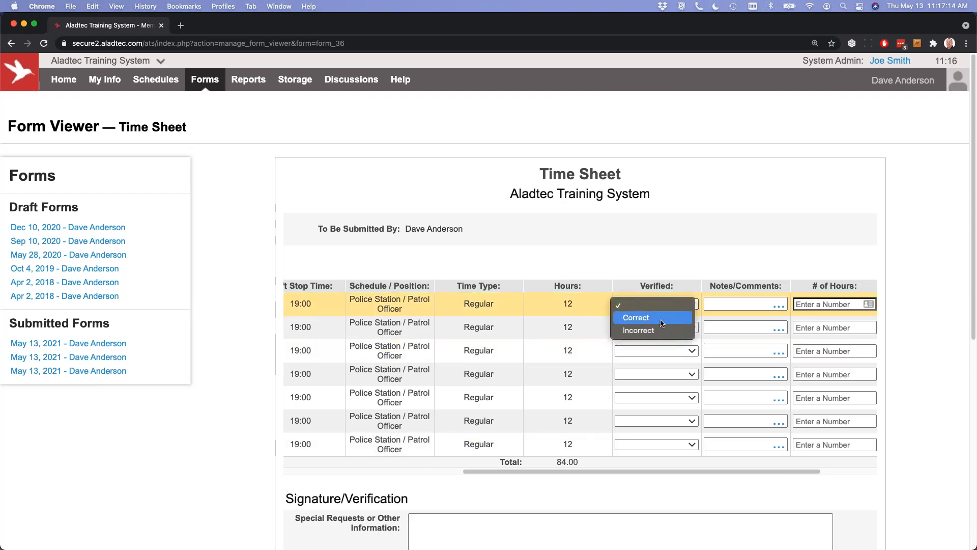
click(636, 318)
click(643, 327)
click(643, 339)
click(644, 351)
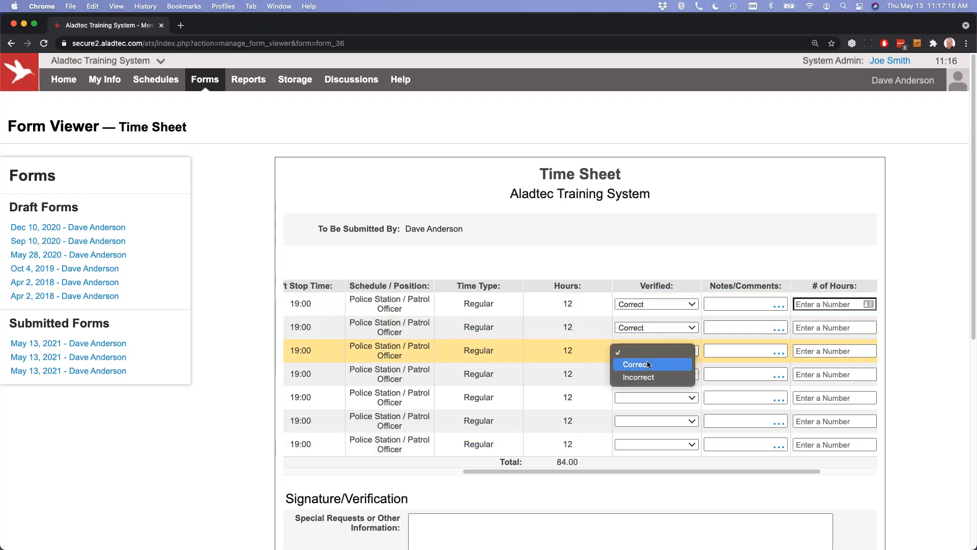
click(646, 363)
click(643, 373)
click(636, 399)
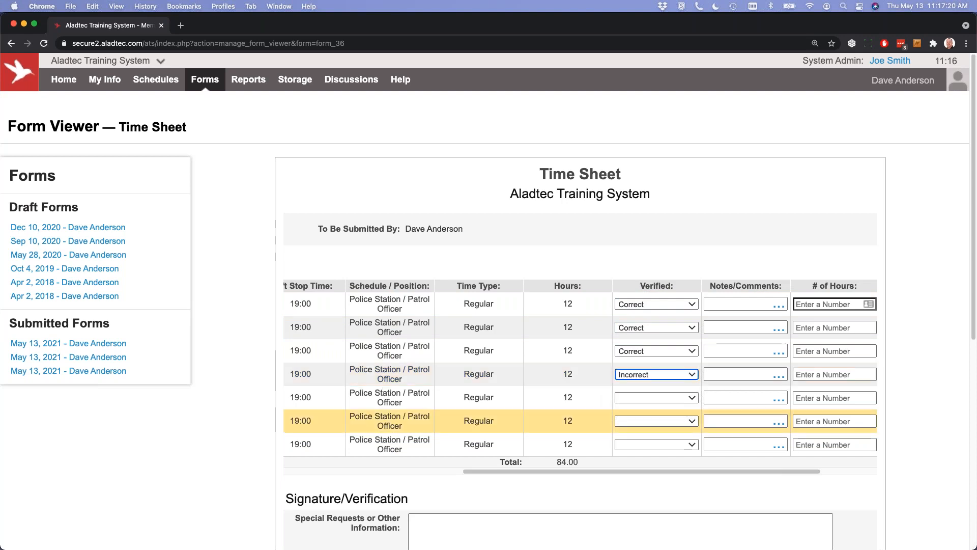
Fill in the fourth time record with the note "tubrddfbhfg", 1 as # of Hours and Comp Time for OT/Comp
drag(527, 470, 573, 472)
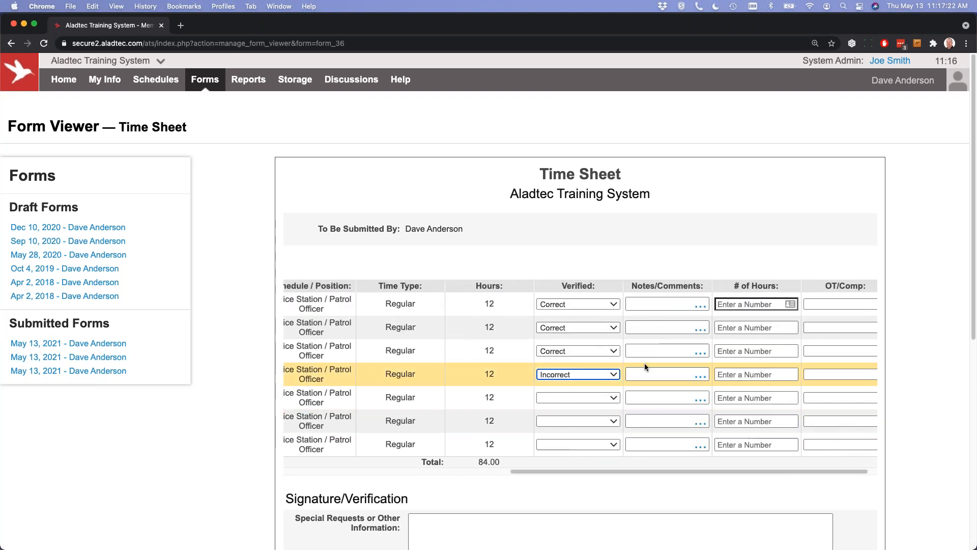
click(653, 376)
text(tubrddfbhfg)
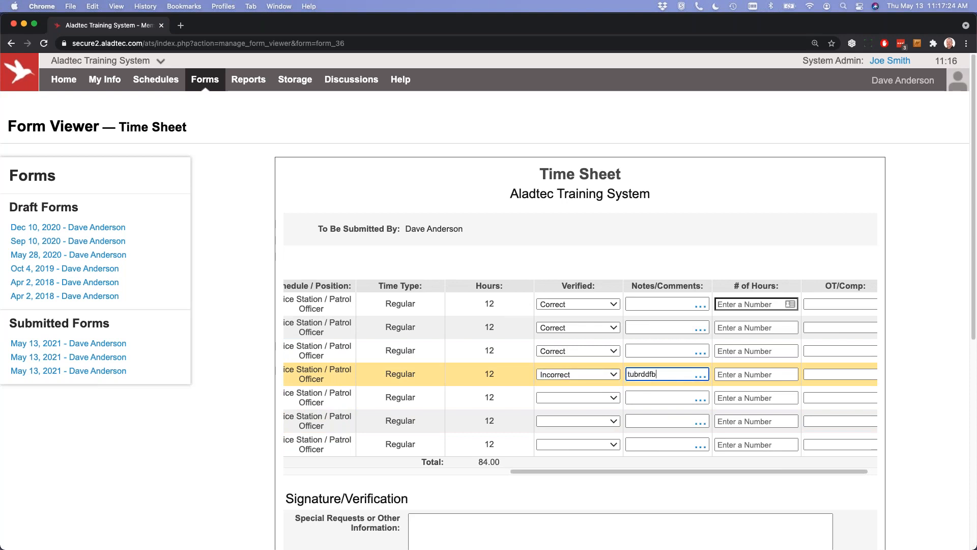
click(742, 375)
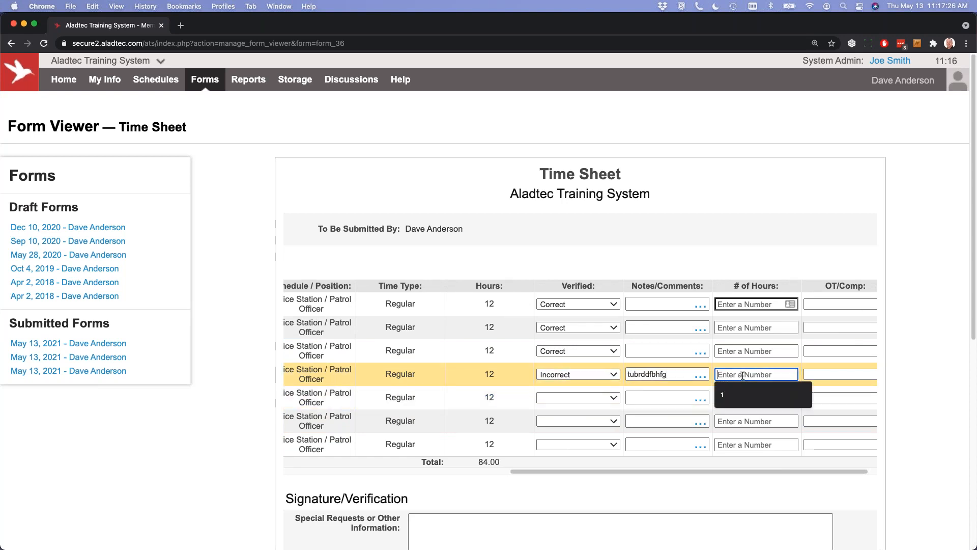
click(751, 385)
click(816, 373)
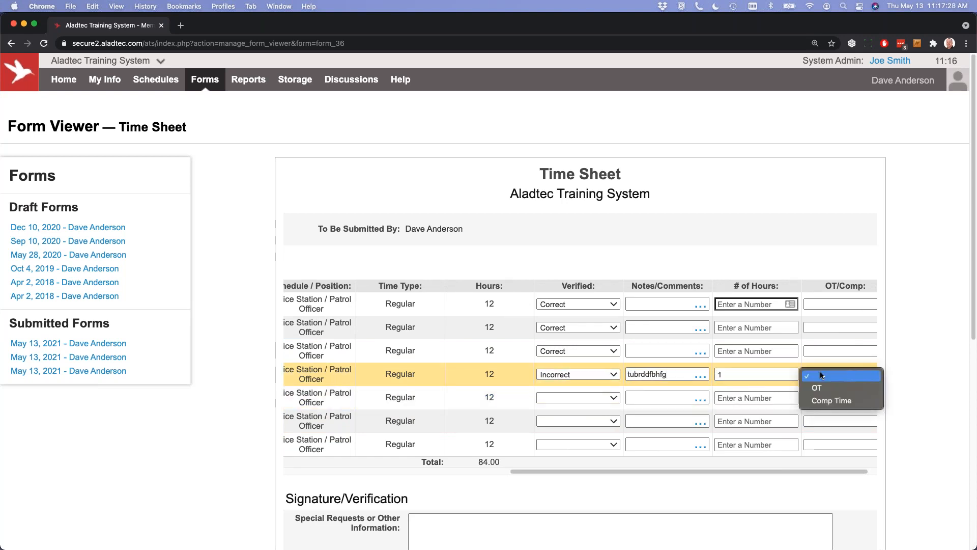
click(830, 401)
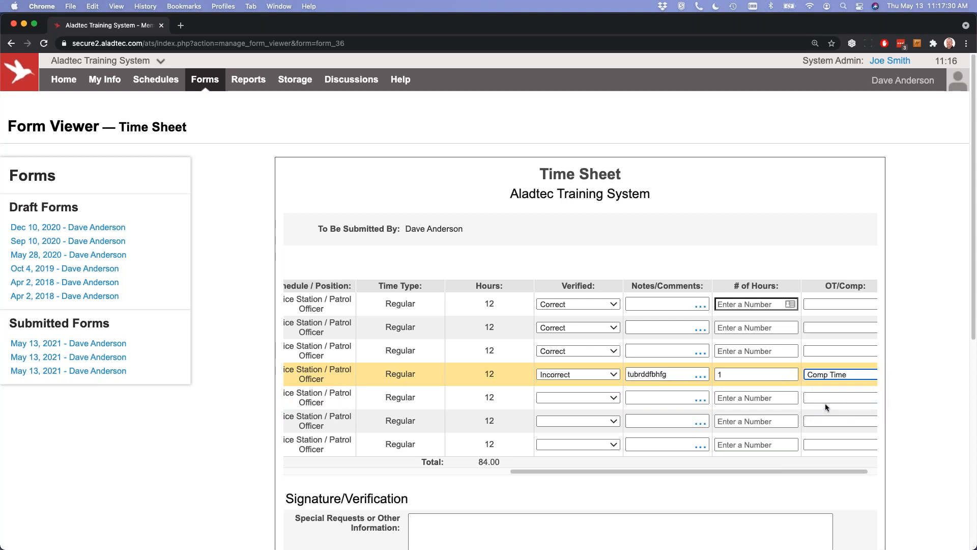
drag(802, 468, 827, 459)
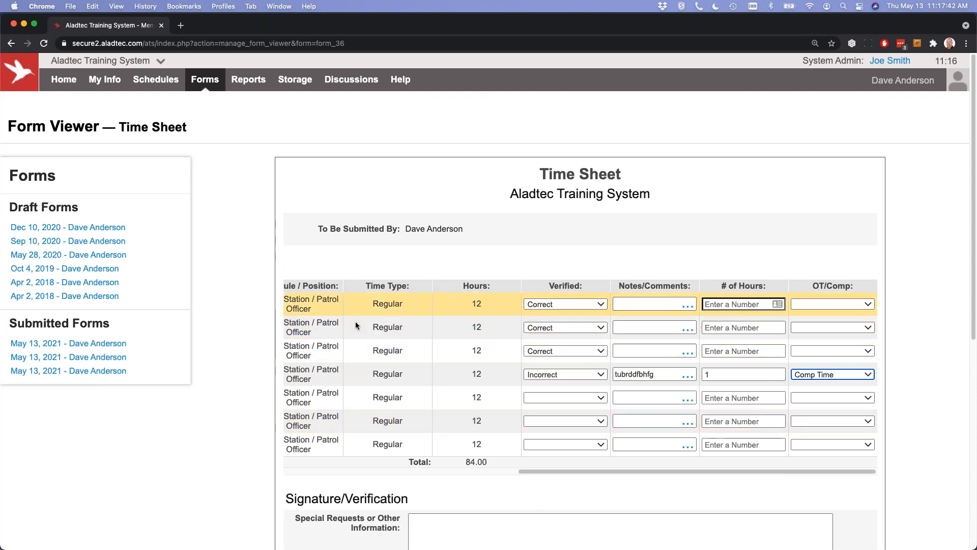
Draw a wavy freehand signature across the Signature Box in the Signature/Verification section
mouse_move(155, 83)
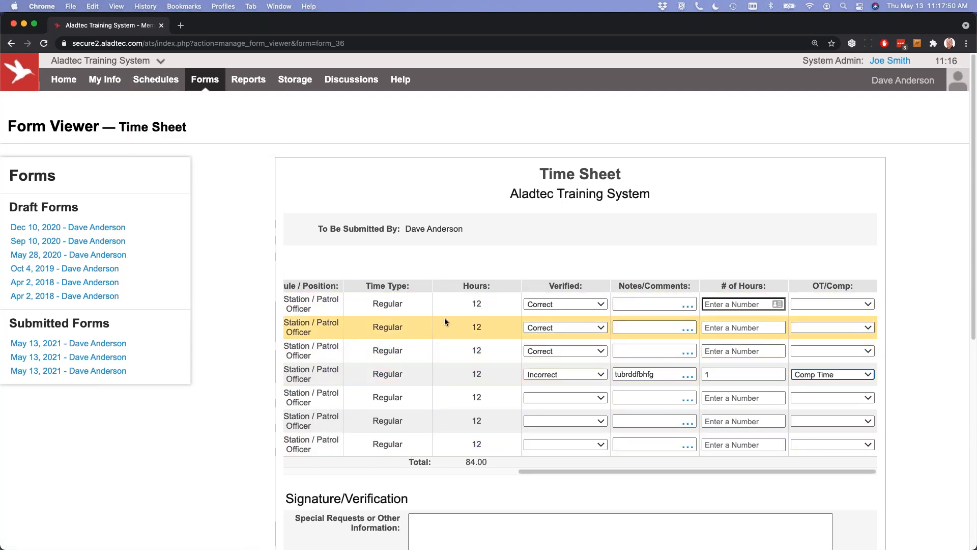
scroll(548, 321, down, 2)
scroll(548, 319, down, 4)
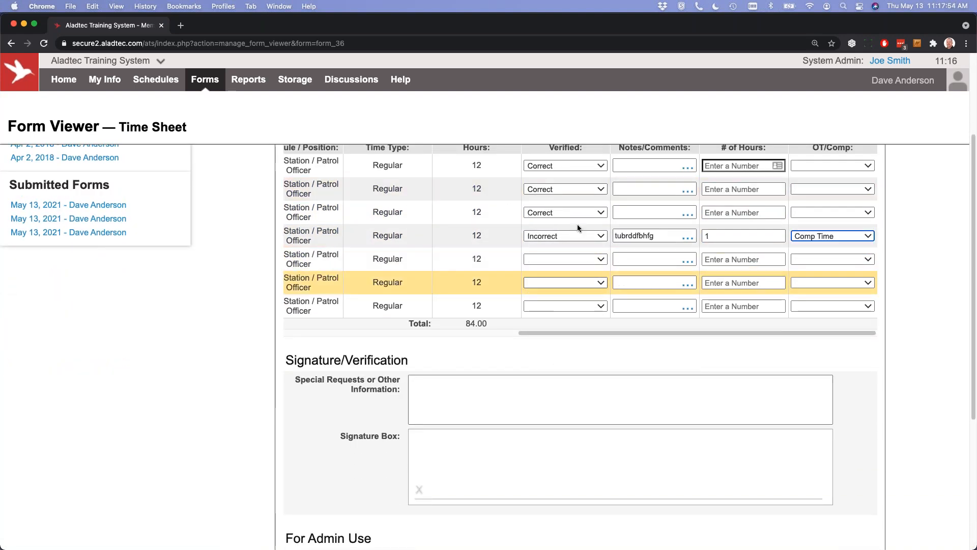
click(444, 389)
mouse_move(436, 454)
mouse_down()
mouse_move(502, 466)
mouse_move(745, 466)
mouse_up()
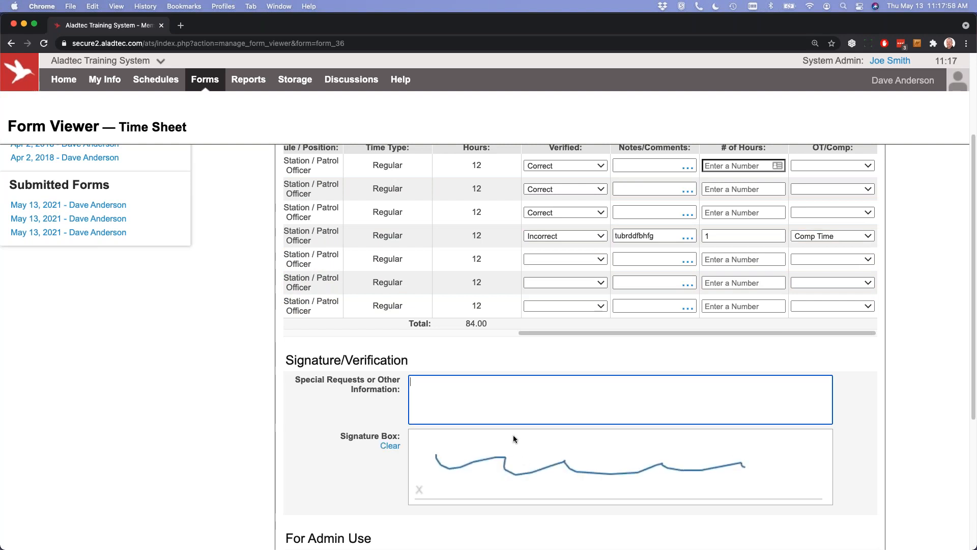
Examine the For Admin Use section, the time sheet's entries and the draft's saved time beside the Submit option
scroll(513, 435, down, 8)
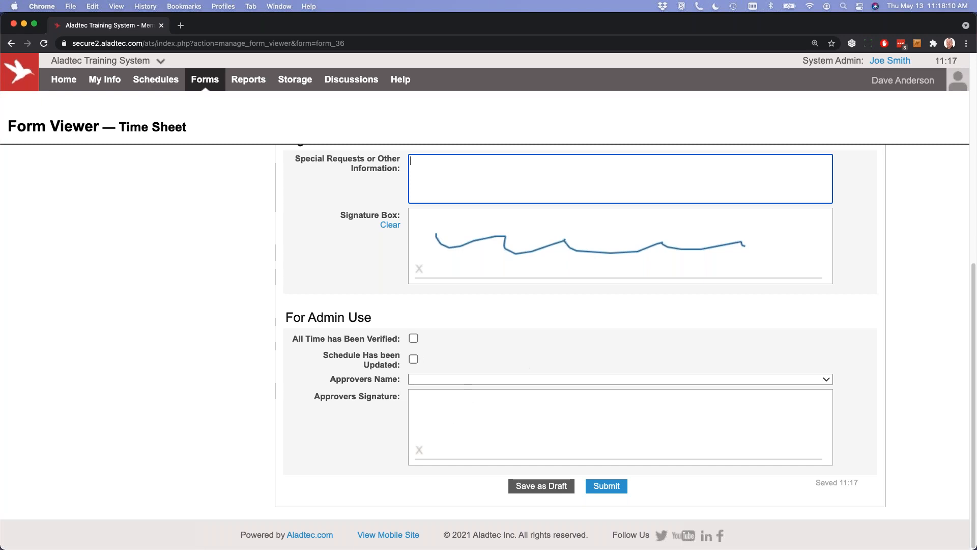
scroll(712, 407, up, 10)
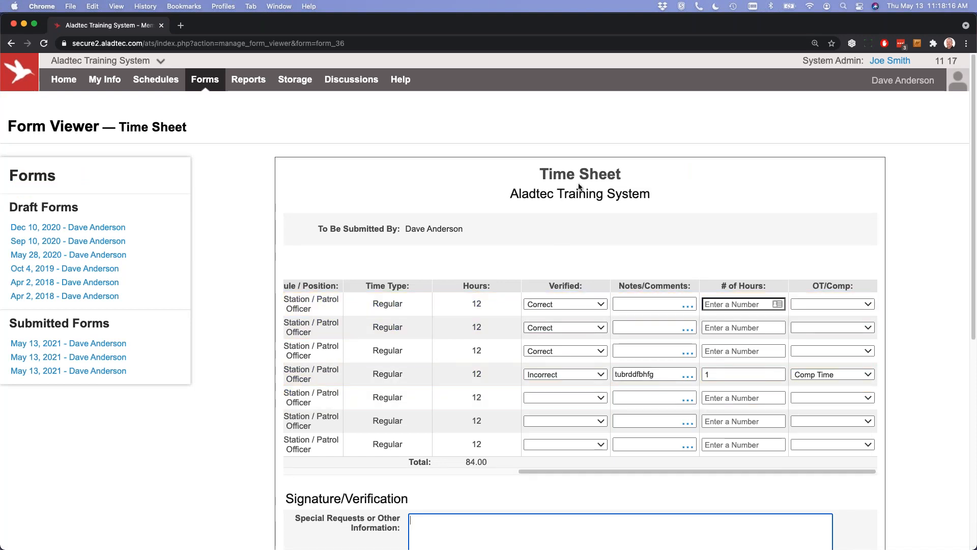
scroll(579, 187, down, 7)
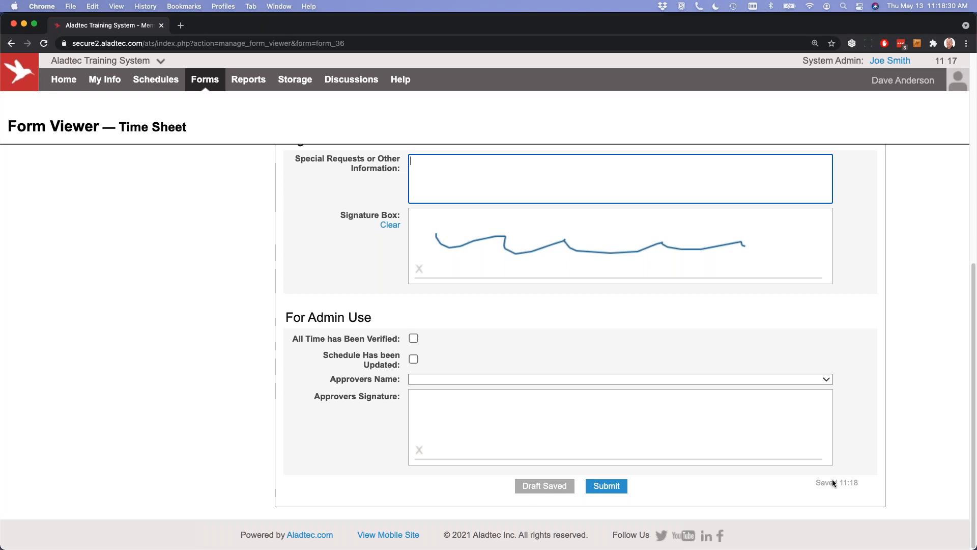
drag(850, 482, 816, 482)
click(809, 481)
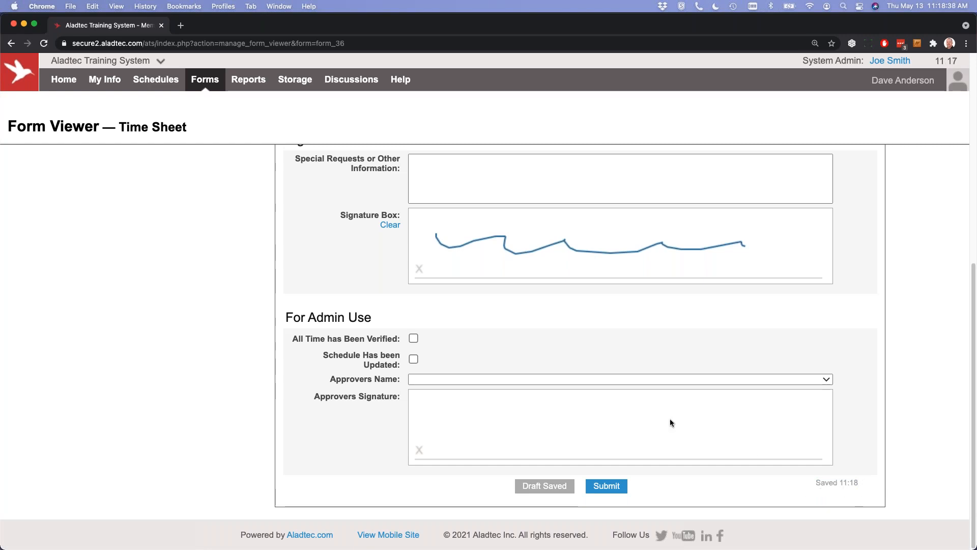
Enter "dfgdgdxv" as Special Requests or Other Information, and look over the Draft Forms list and the For Admin Use section
scroll(649, 417, up, 5)
click(560, 404)
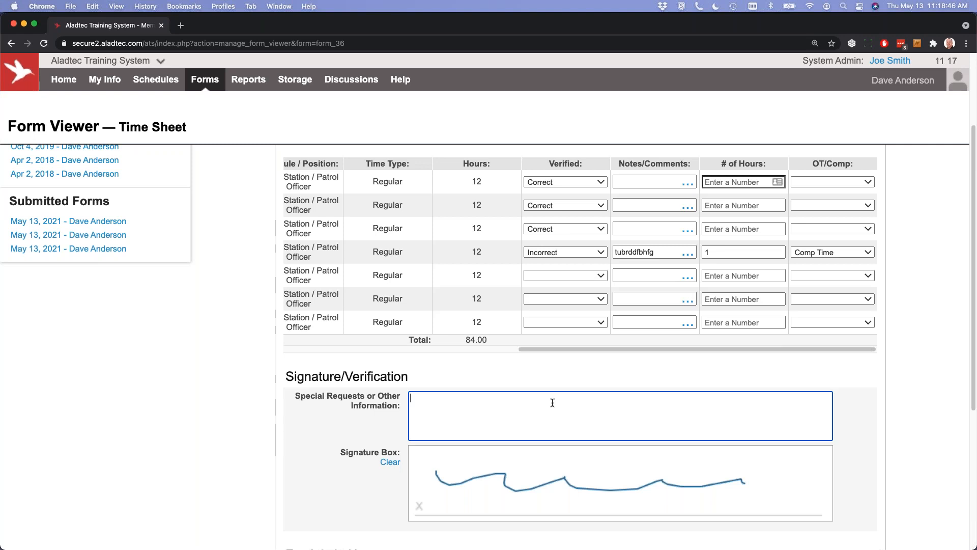
text(dfgdgdxv)
scroll(98, 185, up, 3)
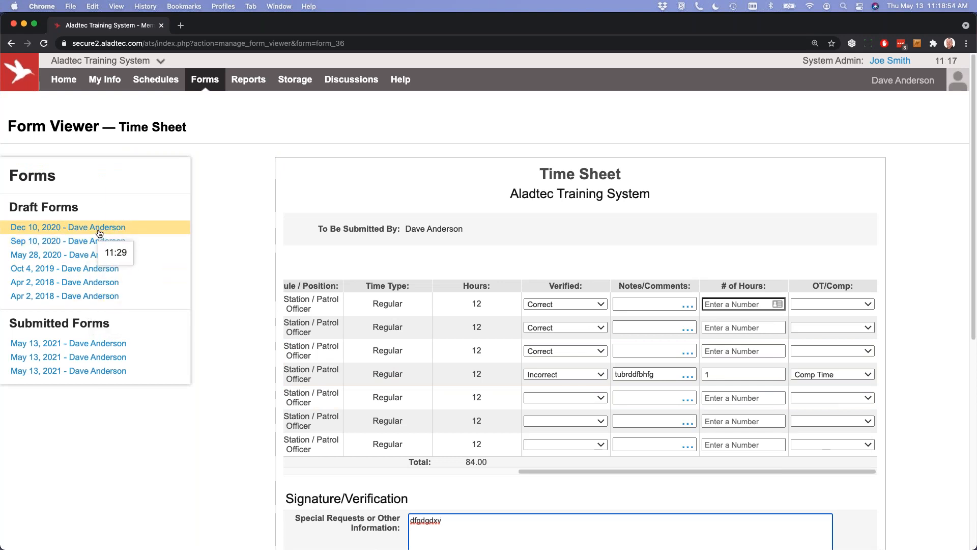
scroll(679, 343, down, 8)
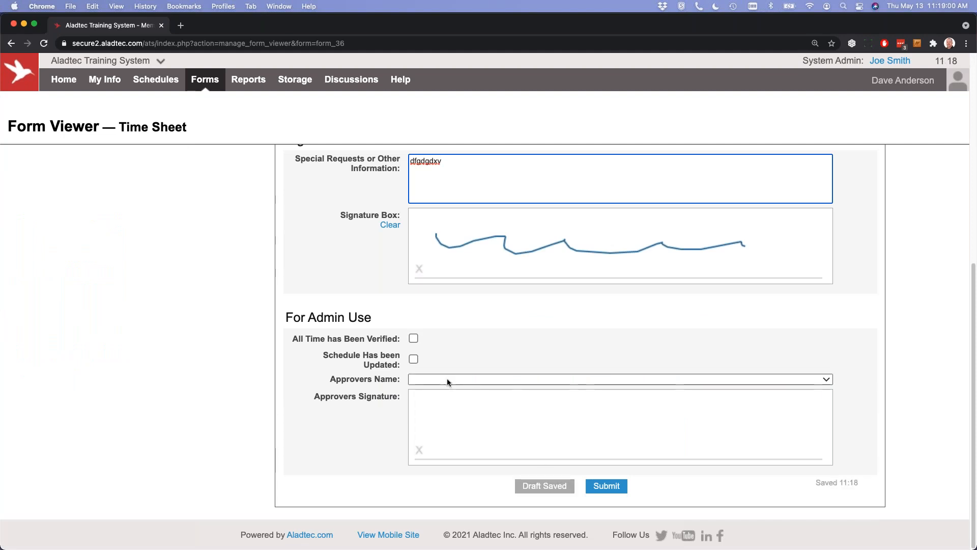
Save the draft with "zvcvbcxbvbc" appended to Special Requests or Other Information, and reopen the May 13, 2021 draft
text(zvcvbcxbvbc)
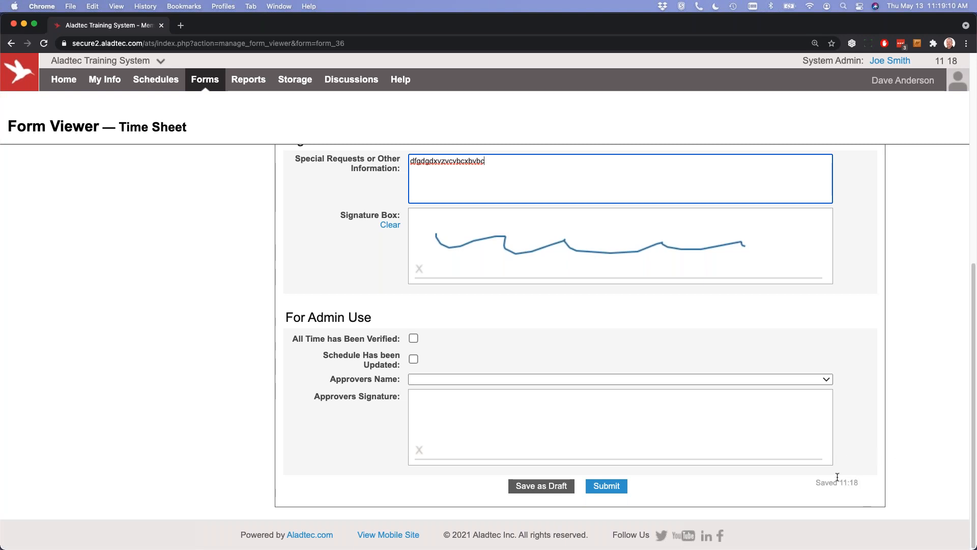
click(541, 486)
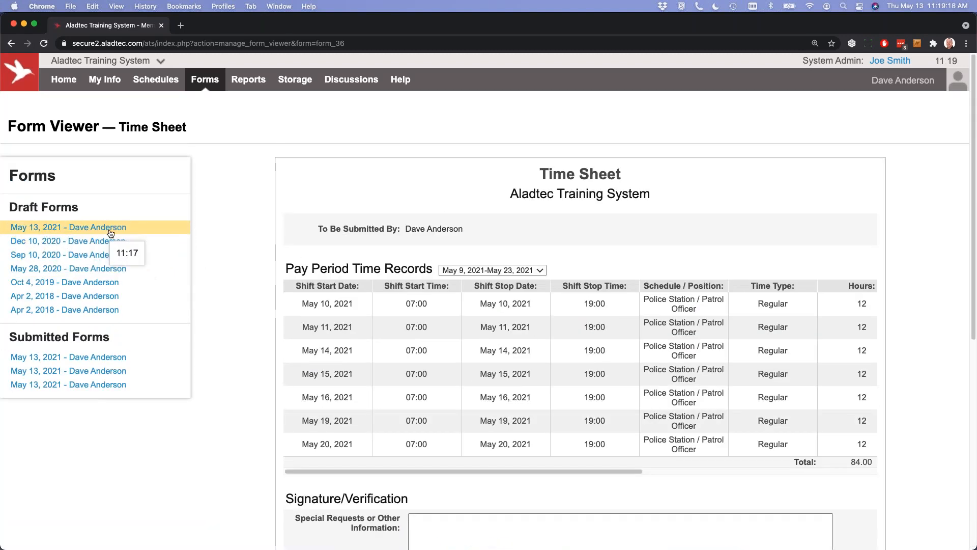
click(83, 227)
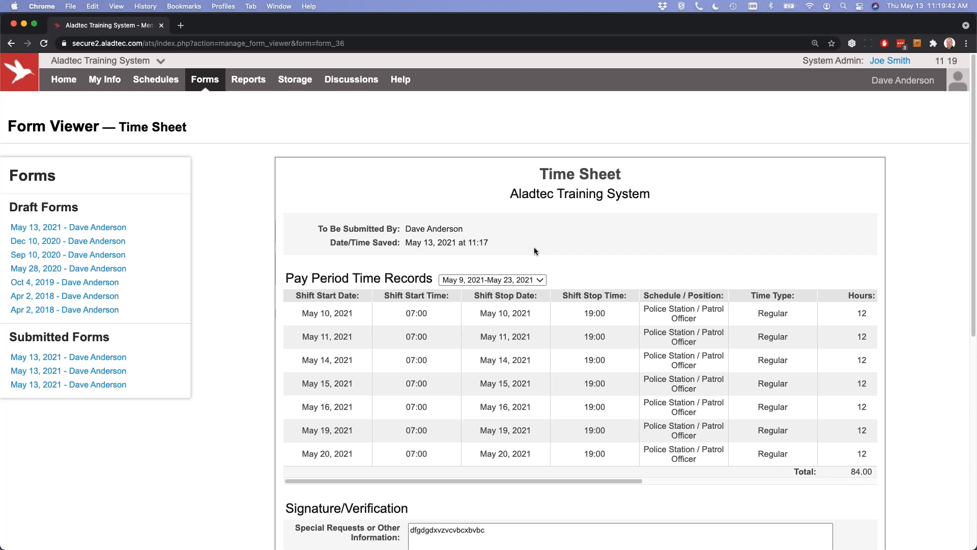
scroll(546, 239, down, 10)
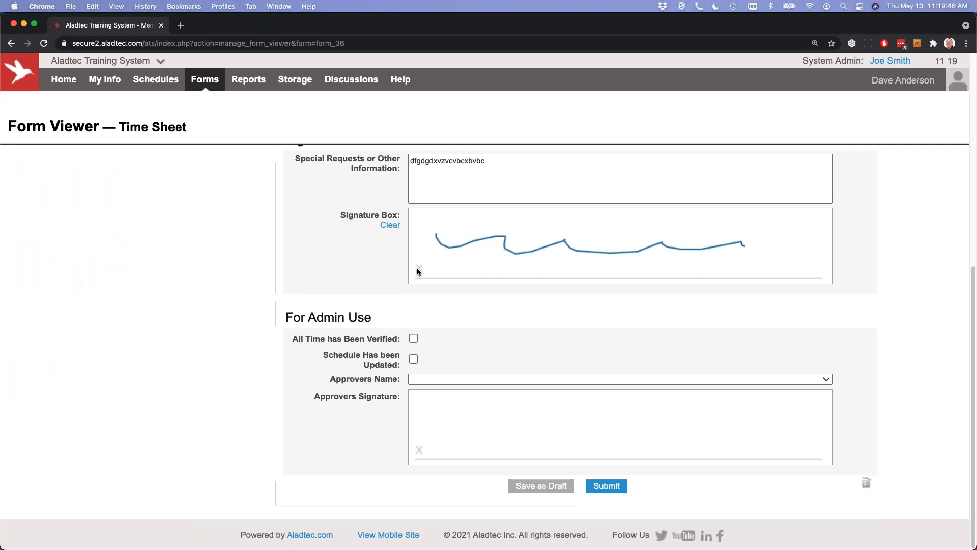
Switch to the administrator's account and open the second time sheet listed under Submitted Forms
click(916, 81)
click(827, 280)
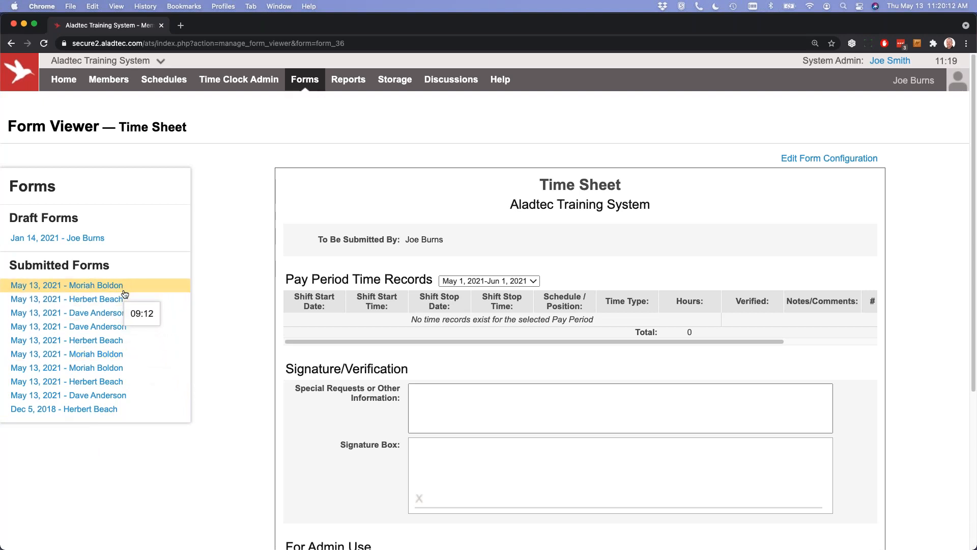
click(88, 292)
click(91, 301)
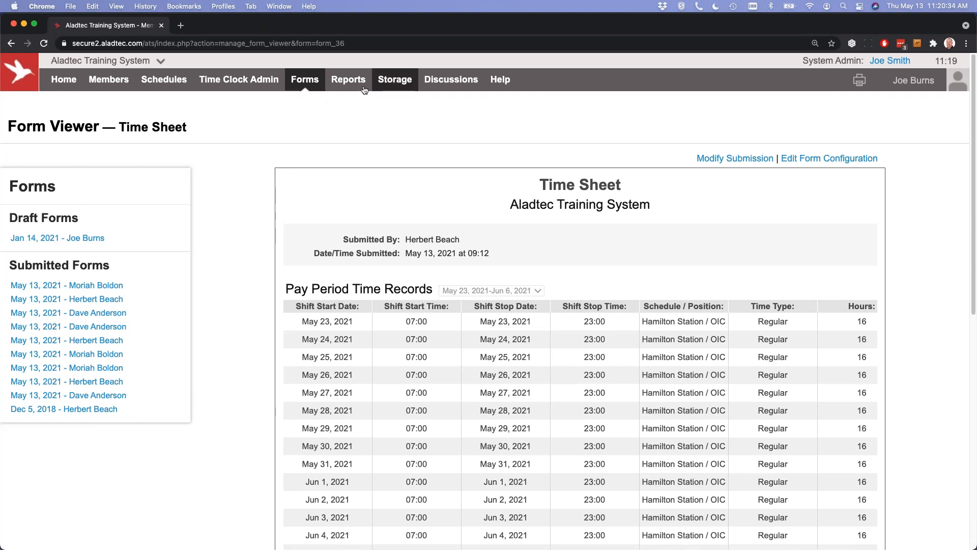
Examine the submitted time sheet's pay period records, Signature/Verification and For Admin Use sections
mouse_move(351, 82)
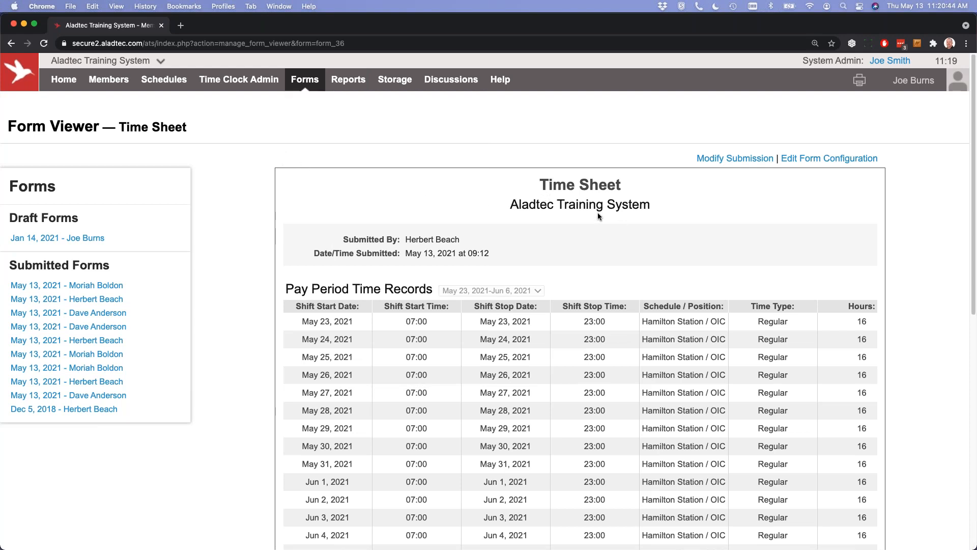
scroll(642, 190, down, 9)
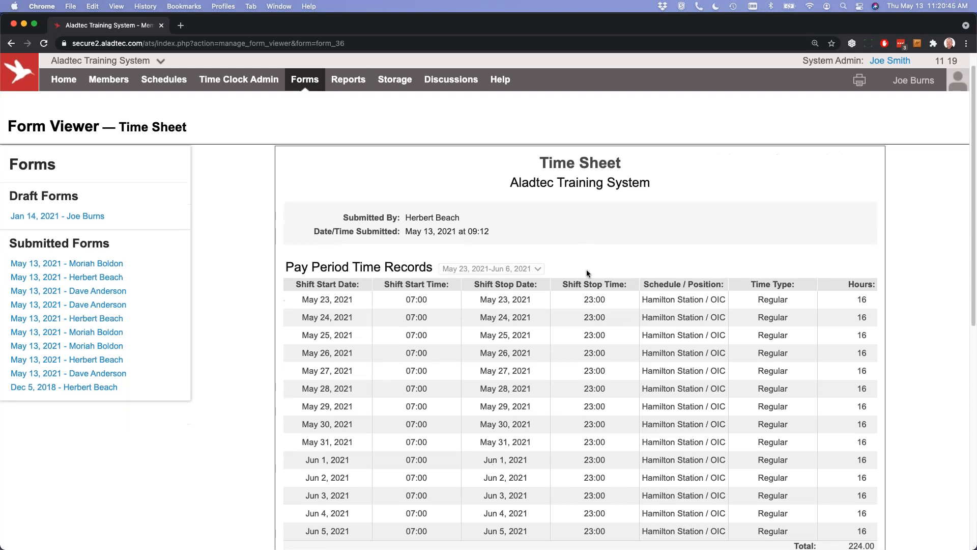
scroll(562, 325, up, 6)
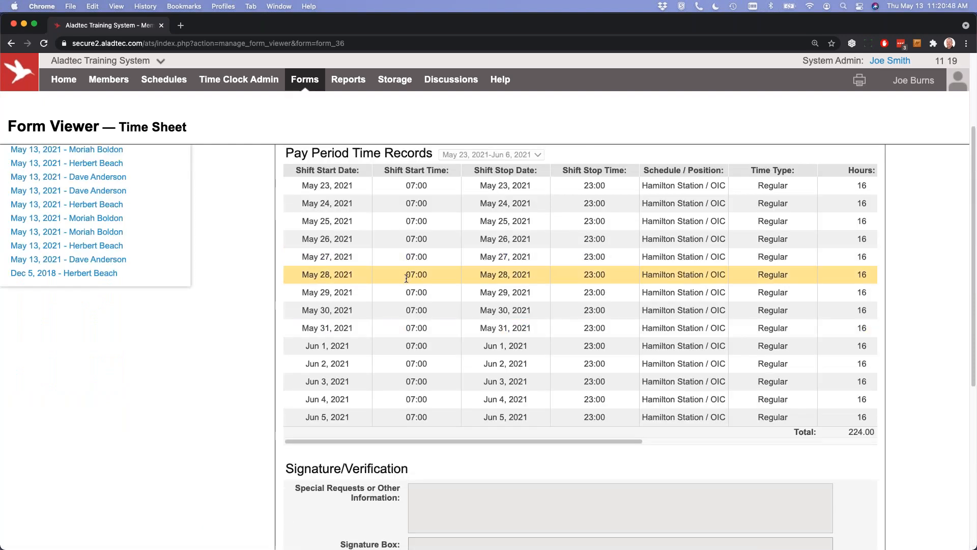
scroll(629, 393, down, 5)
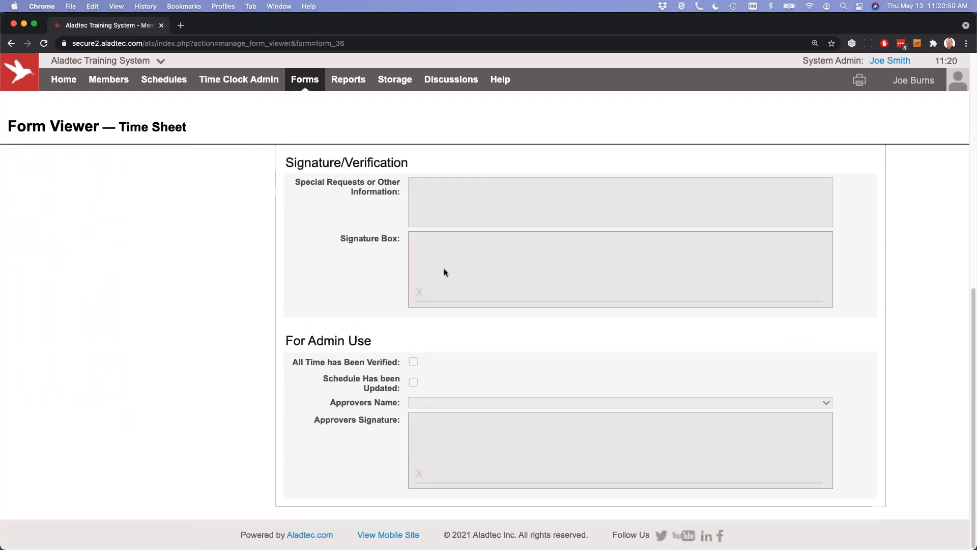
right_click(426, 429)
click(493, 355)
scroll(611, 265, up, 10)
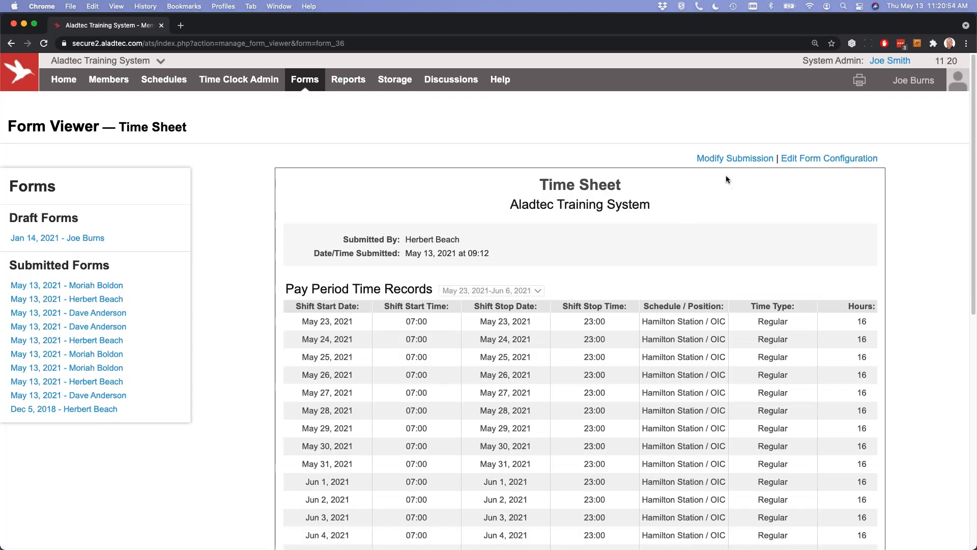
Modify the submission by checking All Time has Been Verified and Schedule Has been Updated, and draw a freehand Approvers Signature
click(748, 159)
scroll(521, 264, down, 15)
click(414, 339)
click(413, 360)
drag(447, 438, 741, 424)
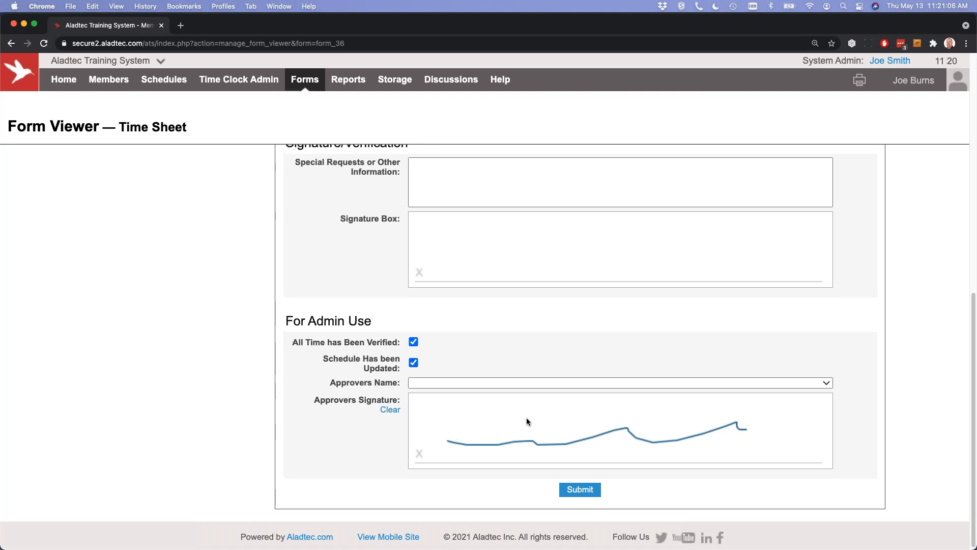
scroll(526, 417, up, 15)
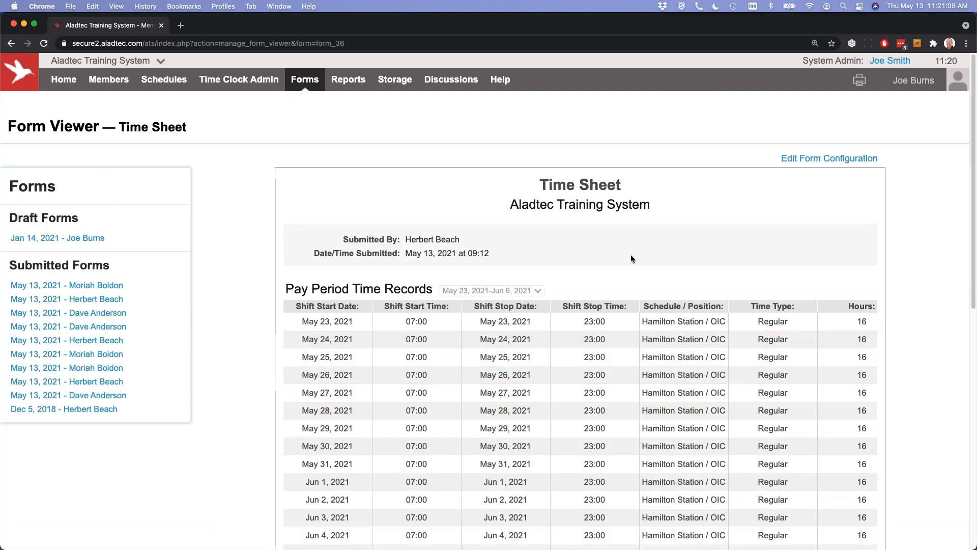
scroll(627, 283, down, 3)
scroll(627, 287, down, 10)
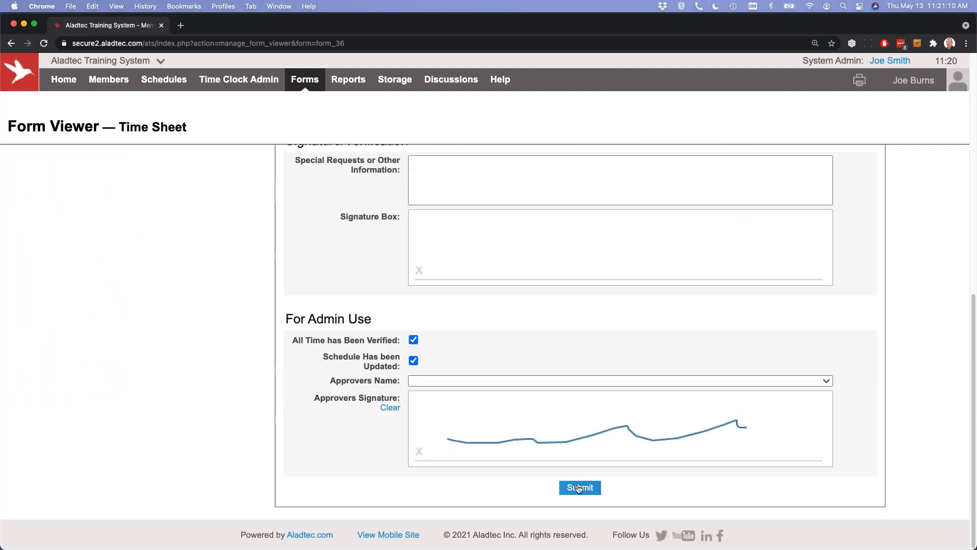
click(572, 490)
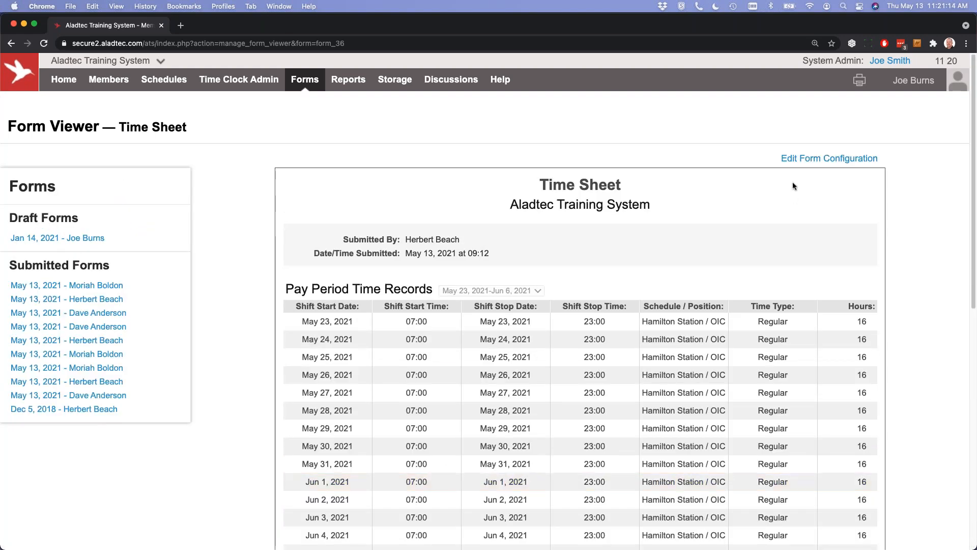
Edit the Time Sheet's form configuration, discarding the unsubmitted data, and look over the design options
click(835, 158)
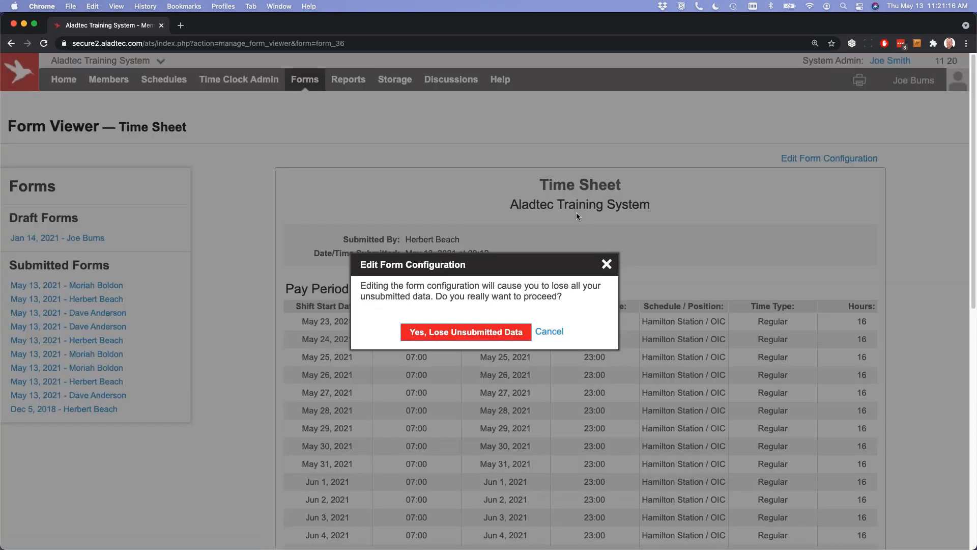
click(464, 331)
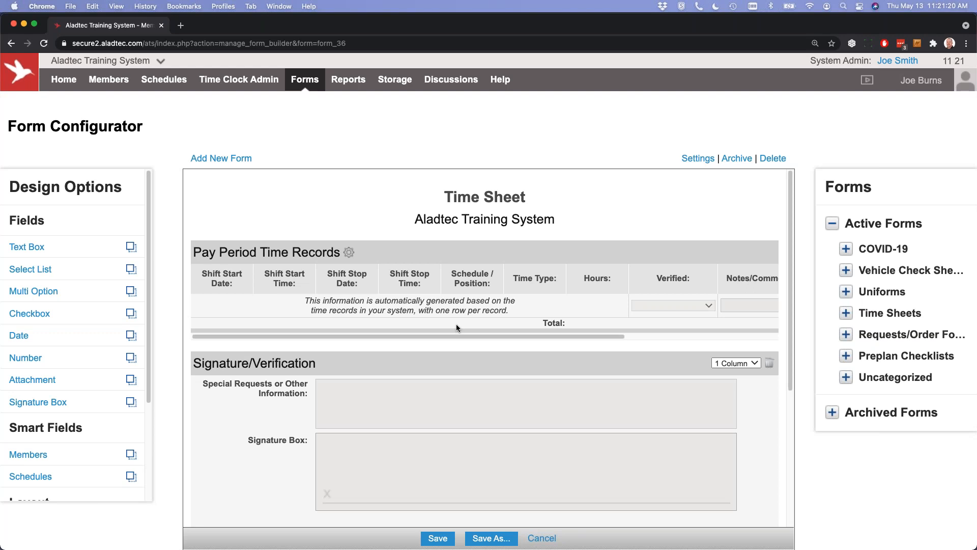
scroll(76, 389, down, 3)
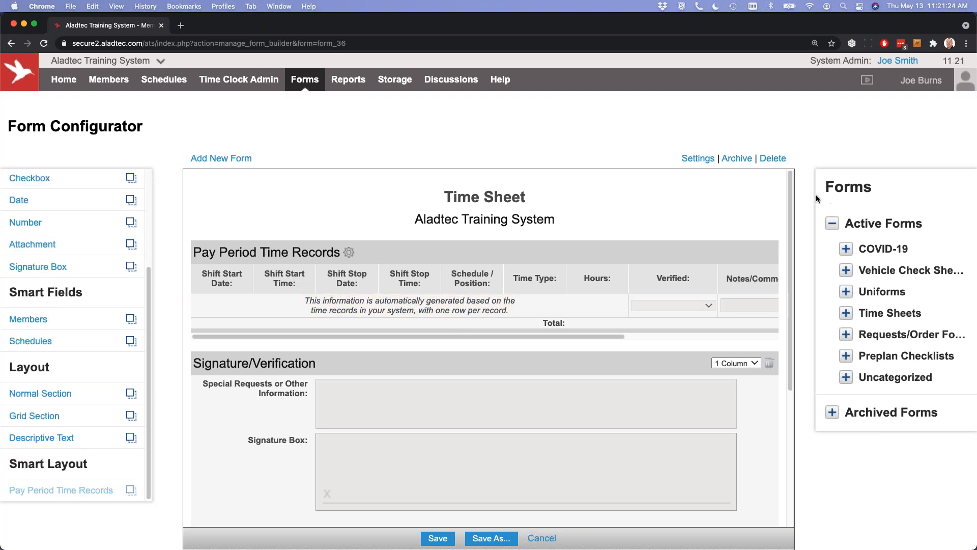
Look into the COVID-19 forms category and open the BLS Ambulance Checklist from Preplan Checklists
click(846, 249)
click(846, 250)
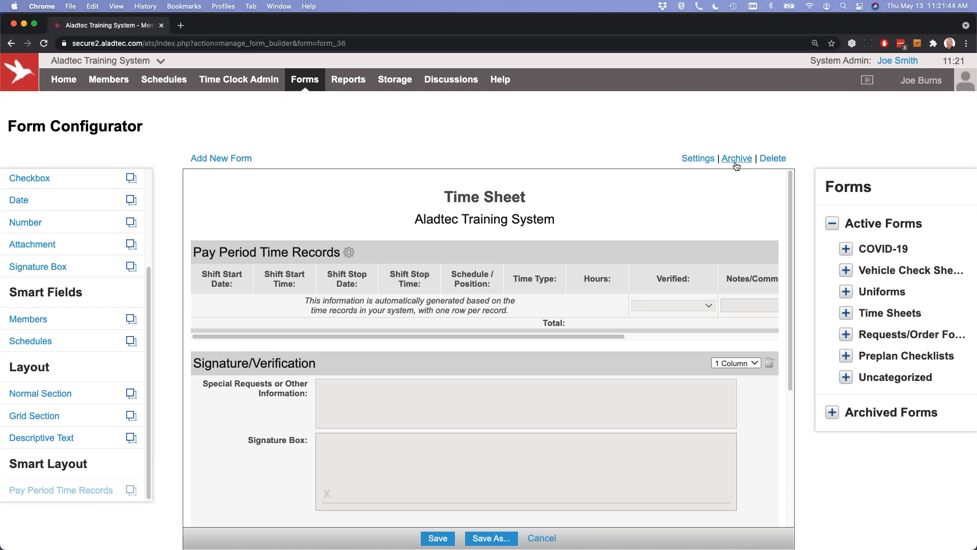
click(846, 355)
click(885, 373)
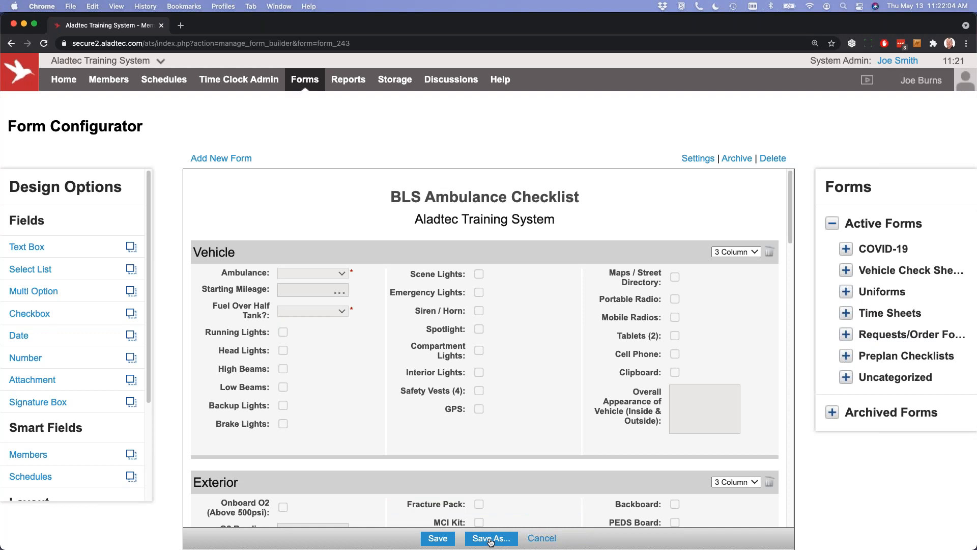
Rename the Vehicle section's GPS checkbox as "fgh gxchcg", and call up and cancel the field's deletion
click(452, 411)
text(fgh gxchcg)
key(Return)
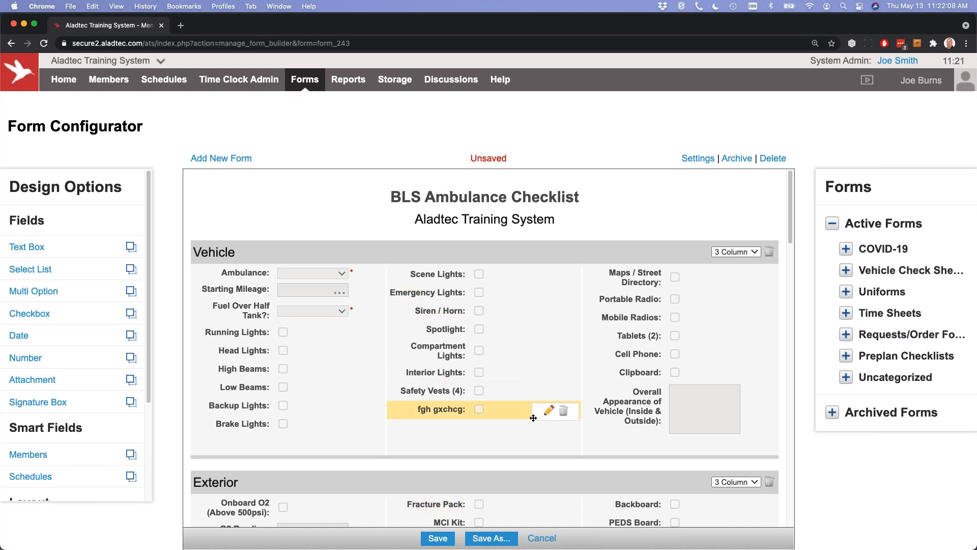
click(564, 411)
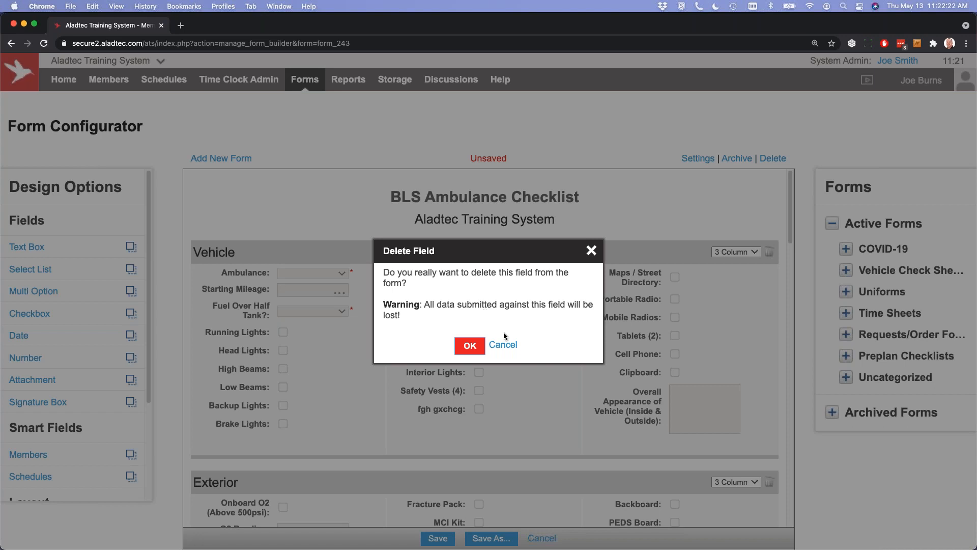
click(502, 344)
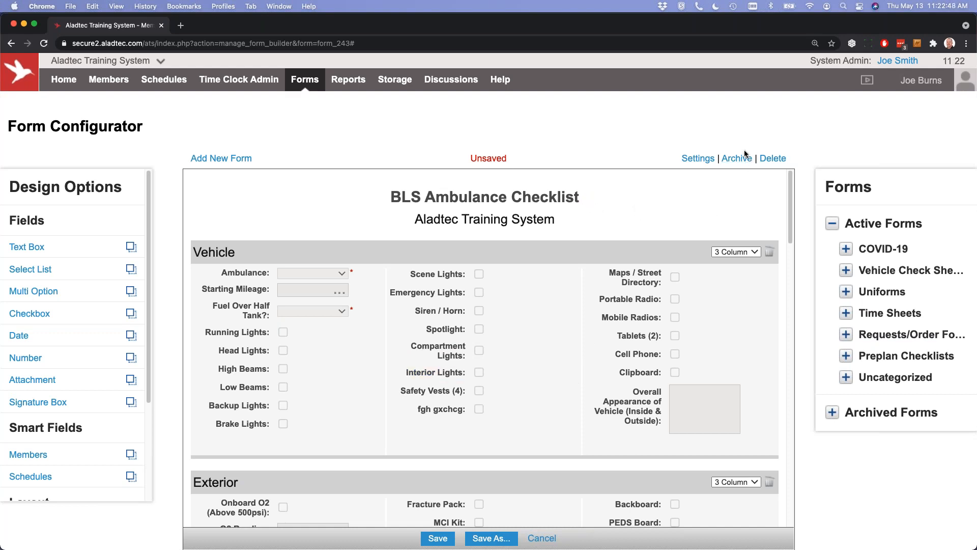
Show the list of archived forms and open the BLS Ambulance Checklist's form settings
click(832, 412)
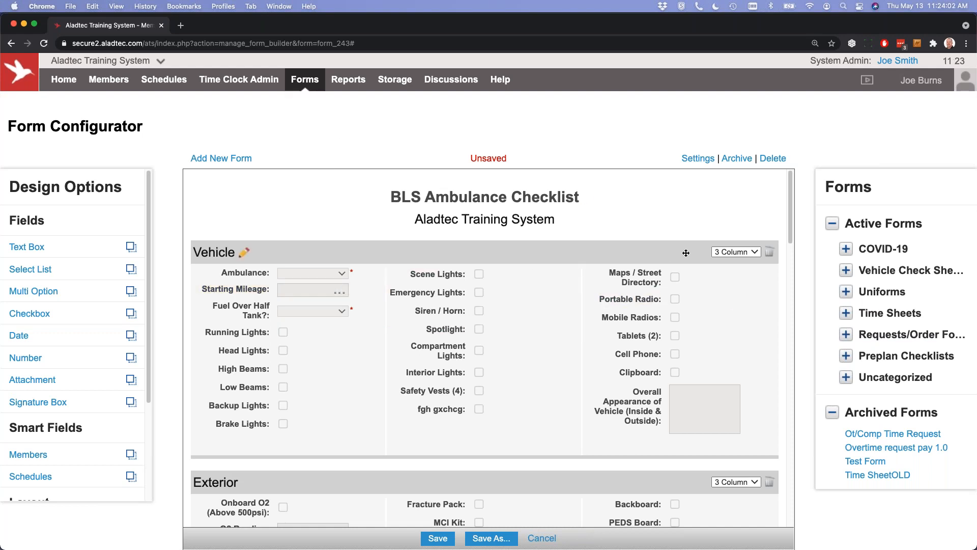
click(691, 161)
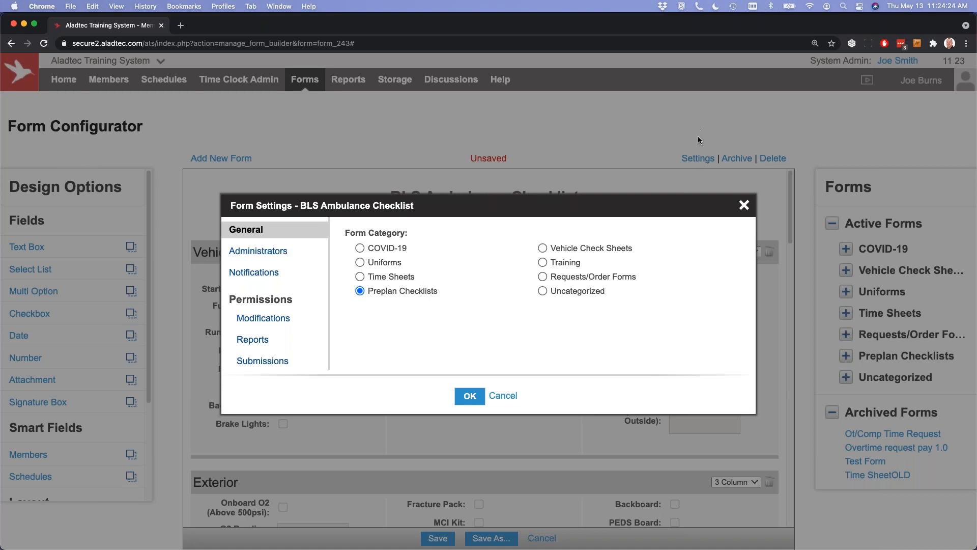
Allow all access levels to submit the form, and look at the Individual(s) choice before returning to Access Level(s)
click(259, 361)
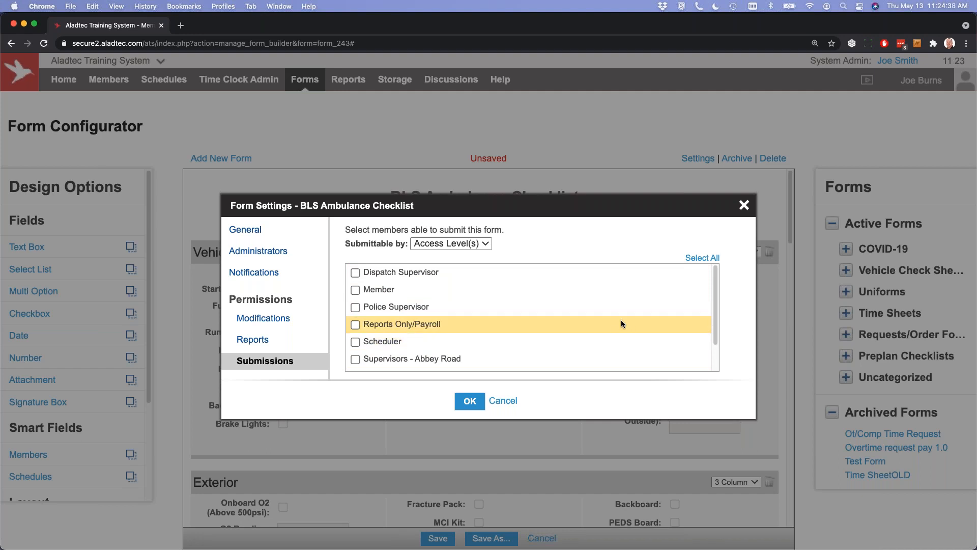
click(706, 257)
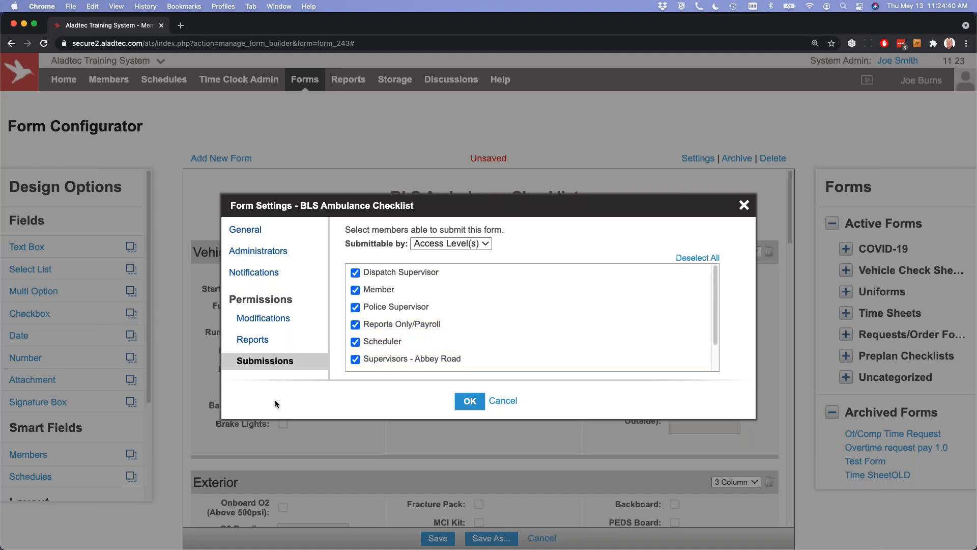
click(458, 242)
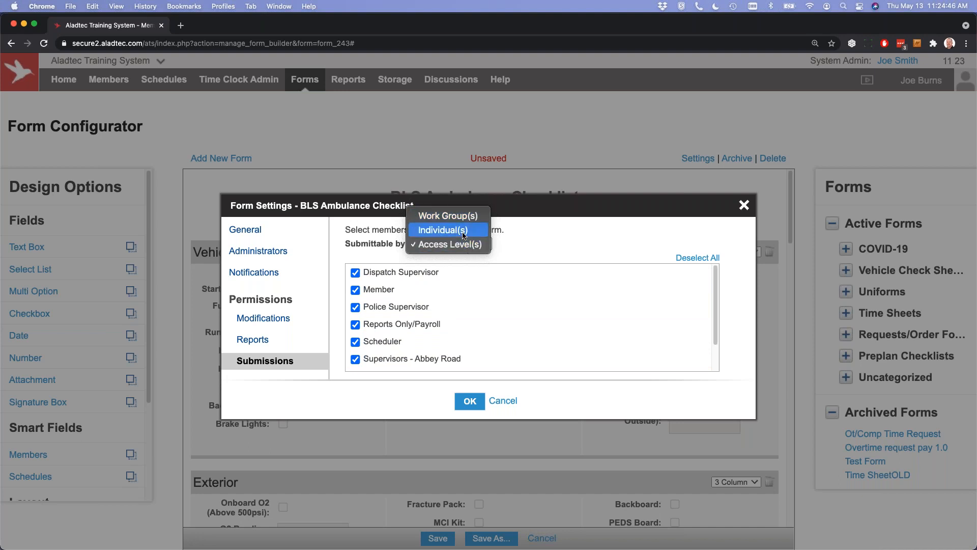
click(464, 230)
click(466, 244)
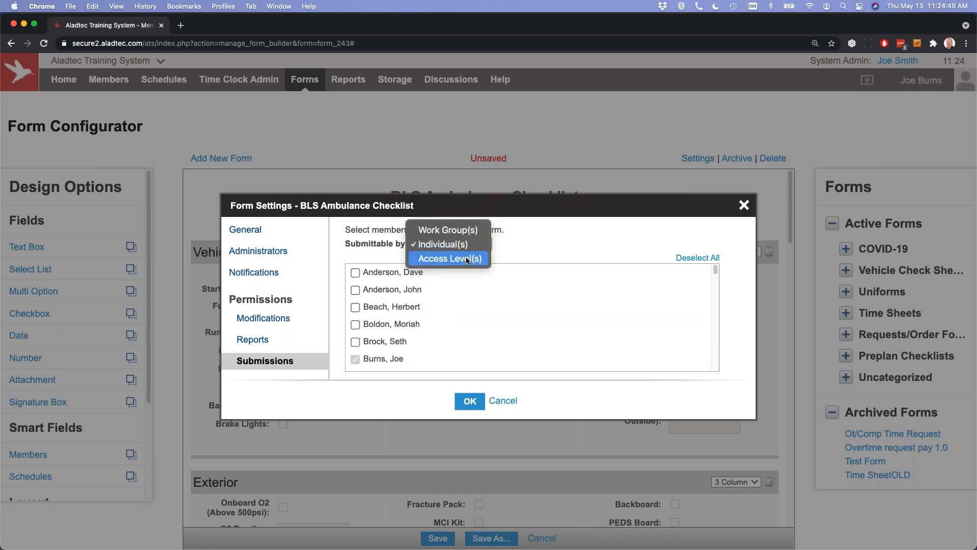
click(468, 259)
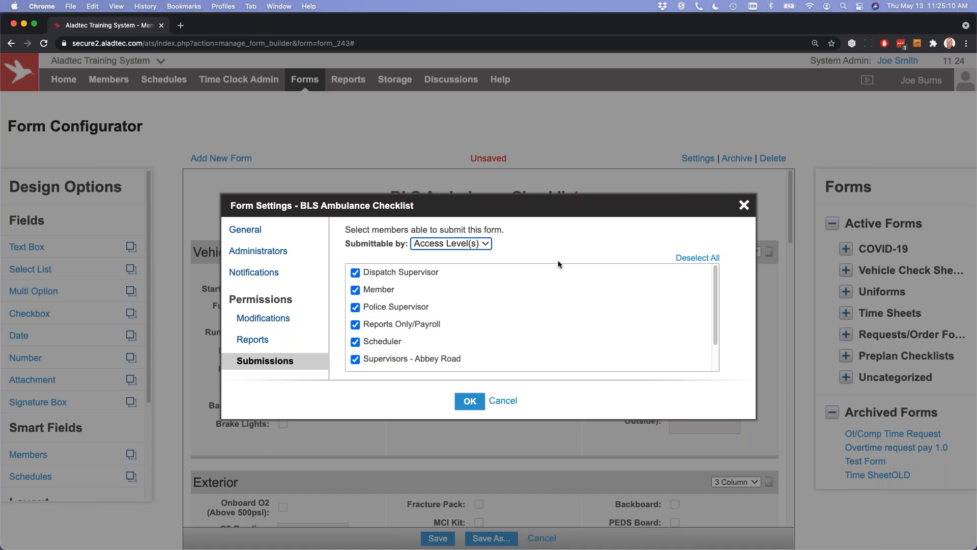
Examine the form's report-viewing and modification permissions, turning the allowance for modified submissions off and on again
click(253, 342)
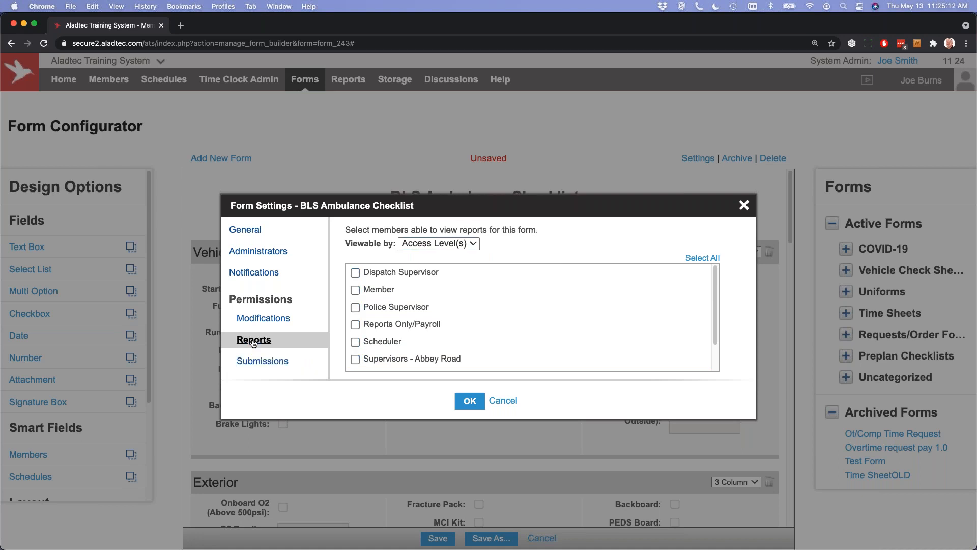
drag(437, 230, 572, 234)
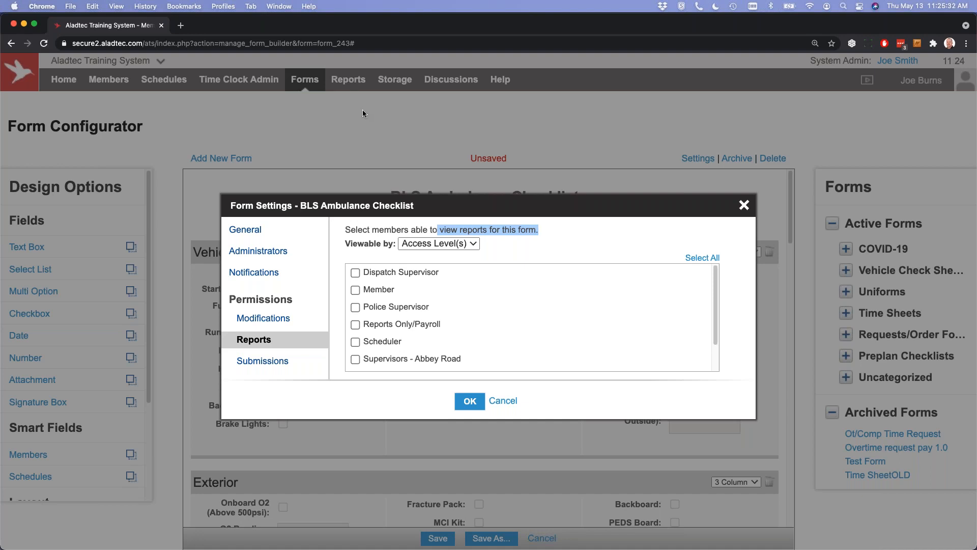
click(279, 324)
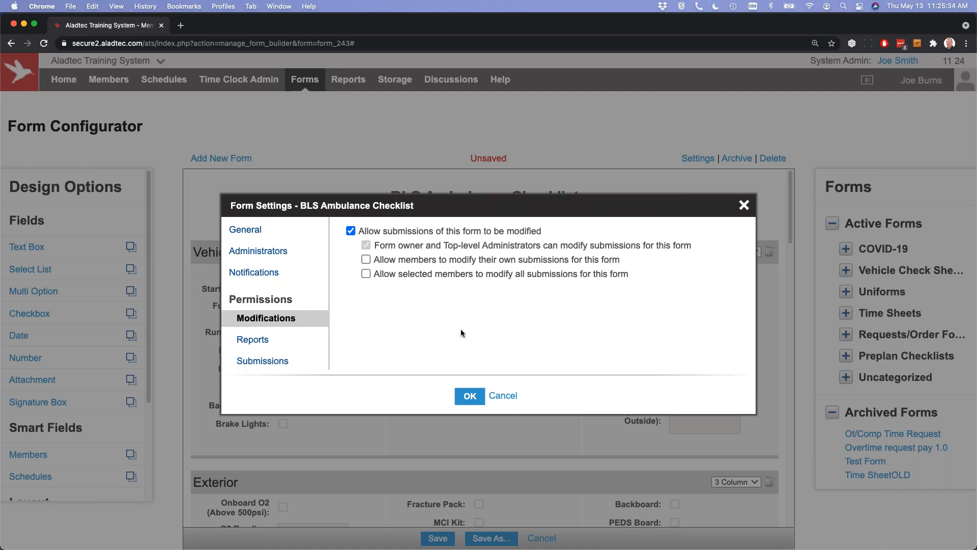
click(350, 231)
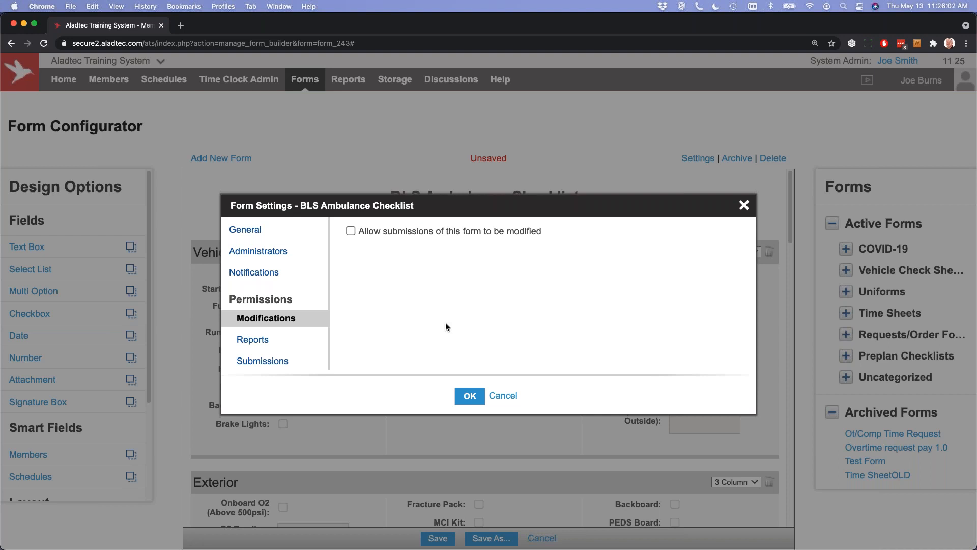
click(351, 230)
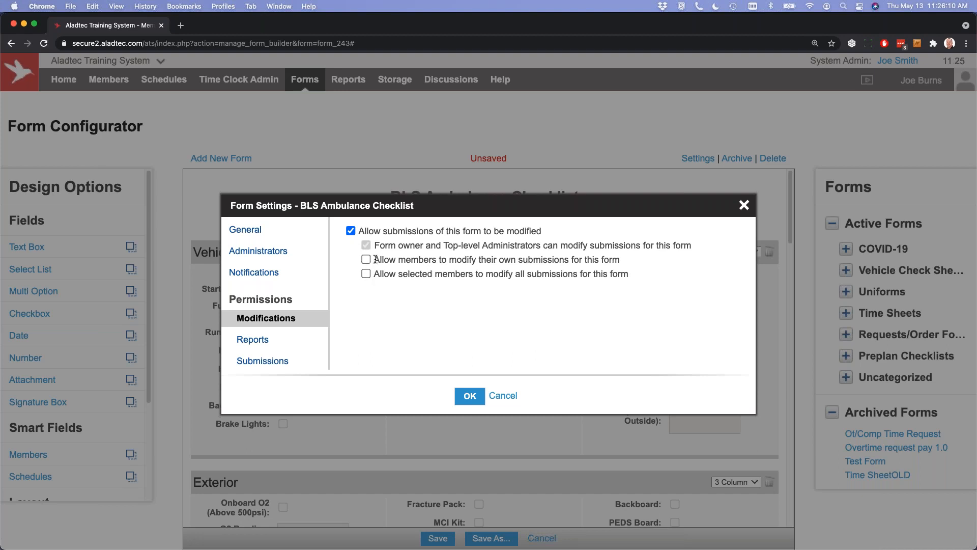
Try allowing selected members to modify all submissions, and examine the form owner and form editor choices
drag(375, 259, 649, 262)
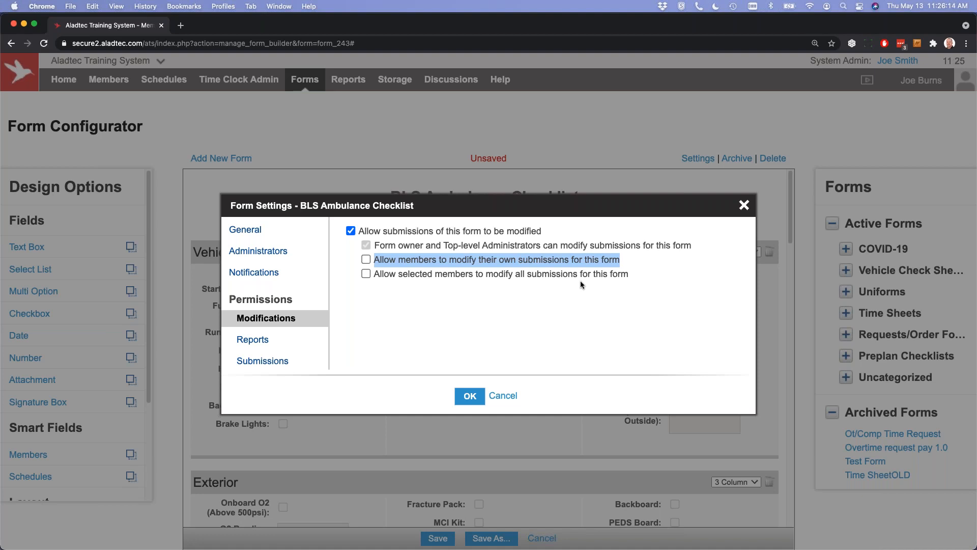
click(366, 274)
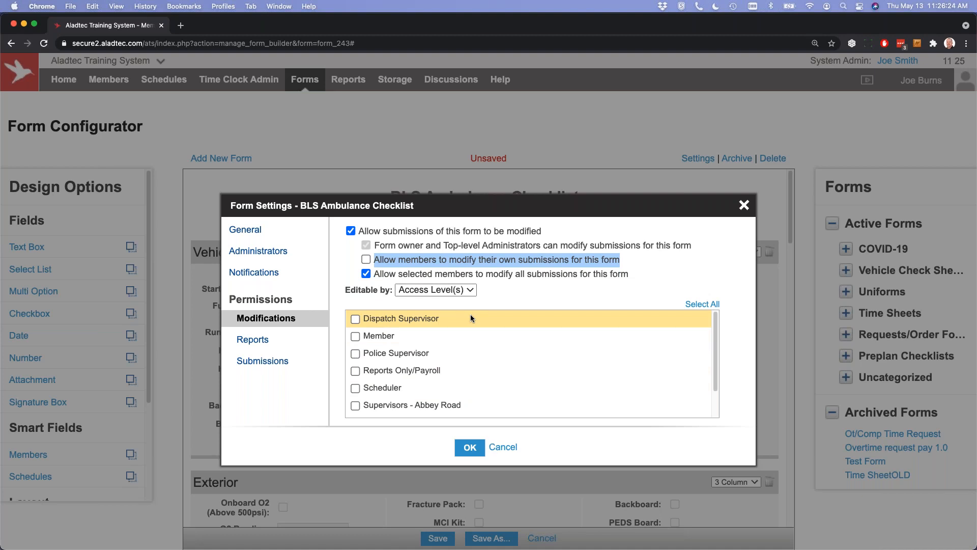
click(264, 258)
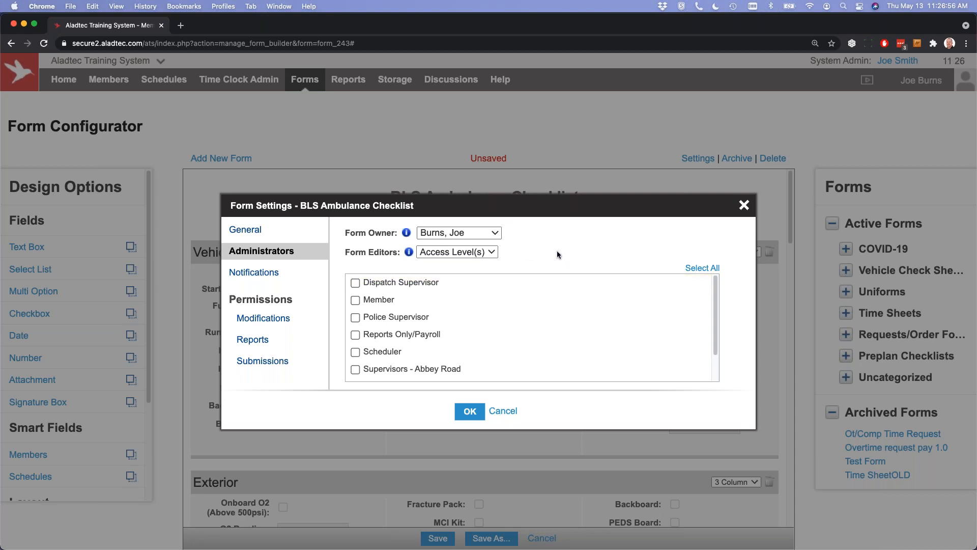
click(458, 233)
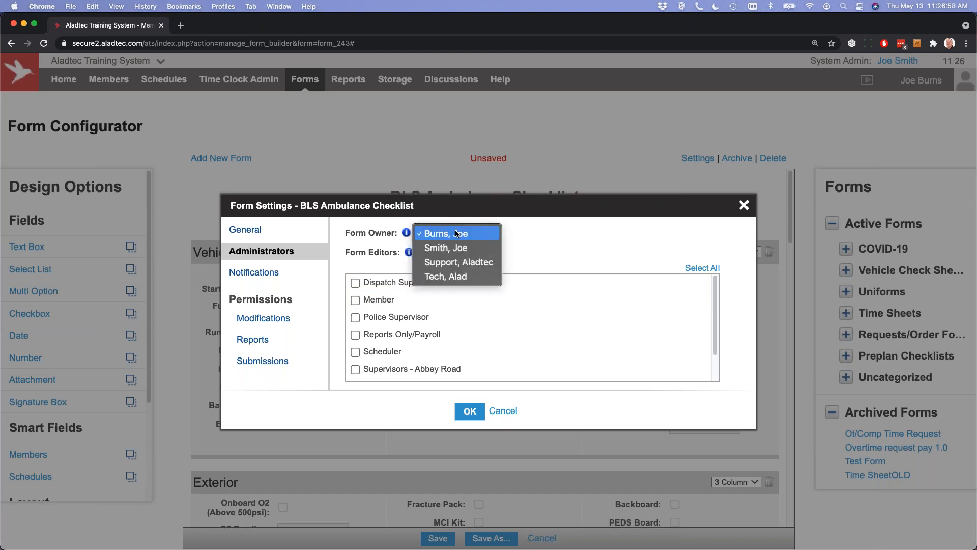
click(540, 241)
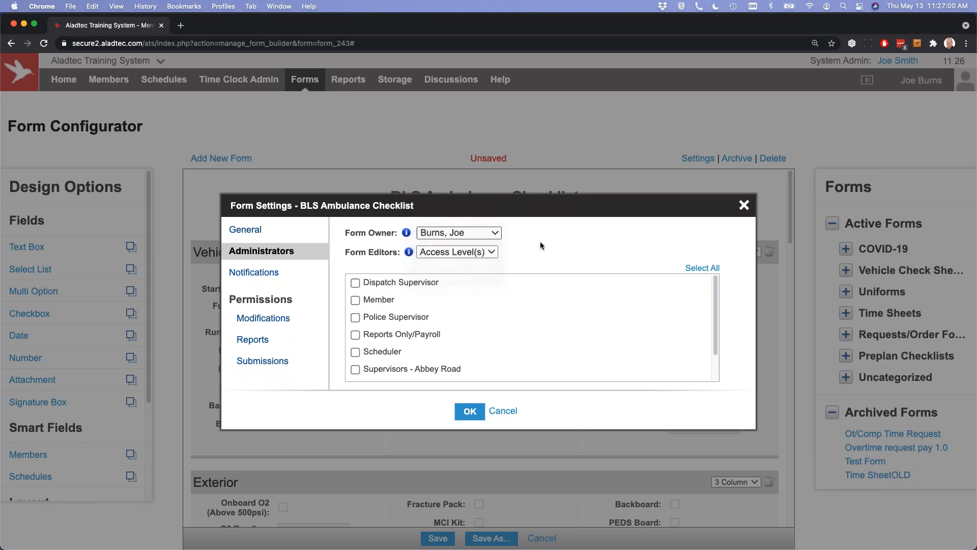
click(468, 253)
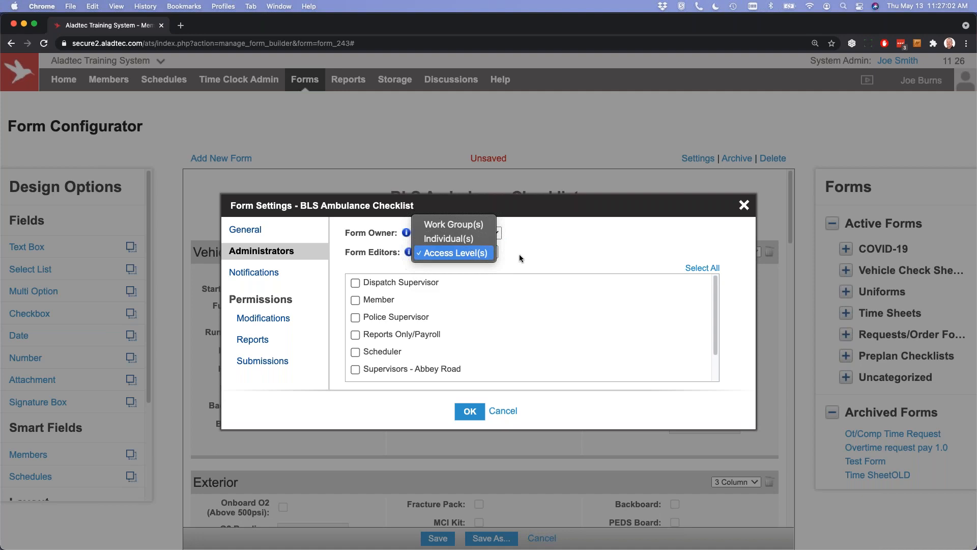
click(553, 249)
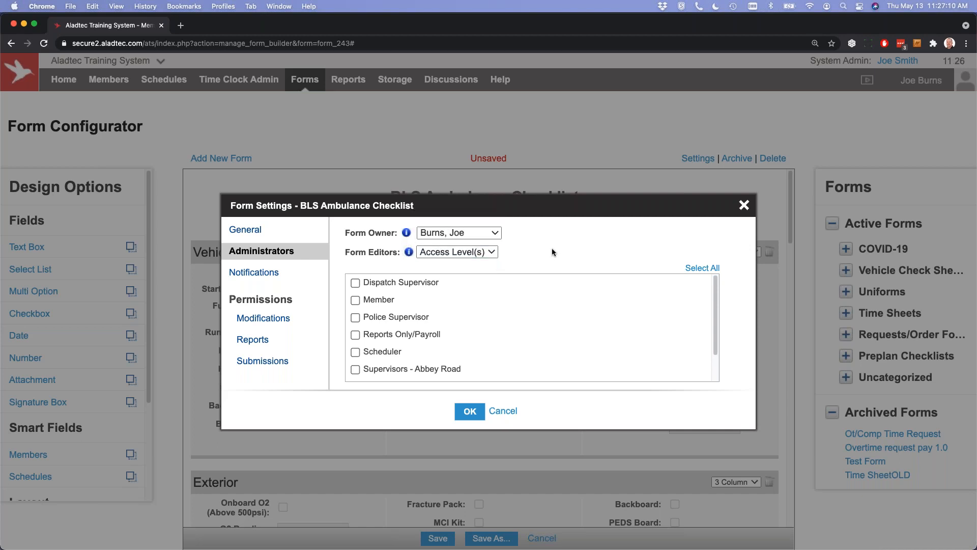
Examine the notification recipient choices and the note below them, select Police Supervisor, and close the settings without applying them
click(252, 272)
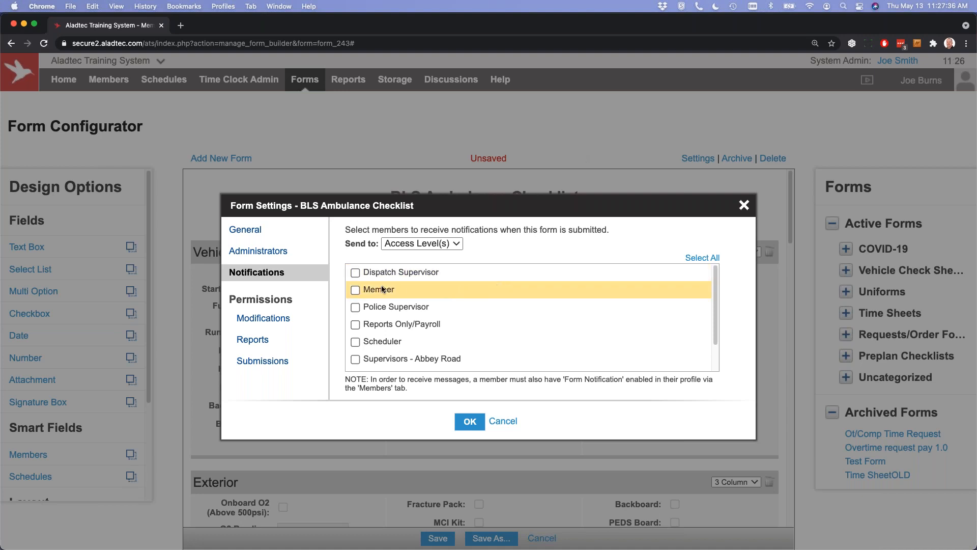
click(418, 243)
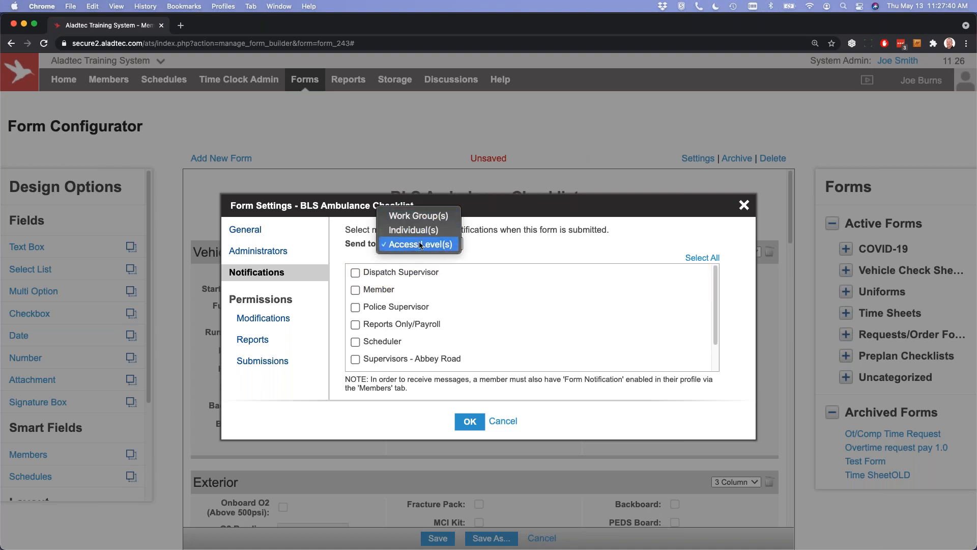
click(512, 250)
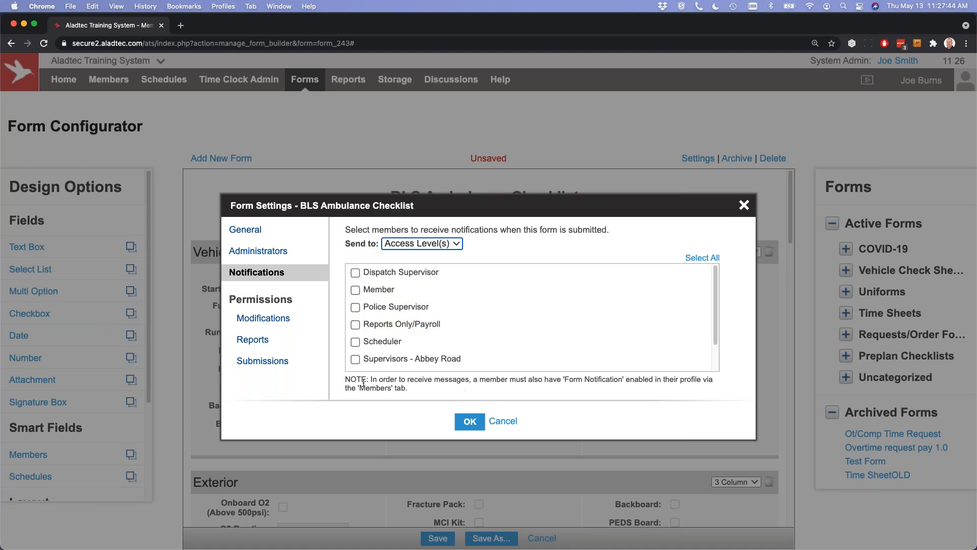
drag(371, 379, 430, 403)
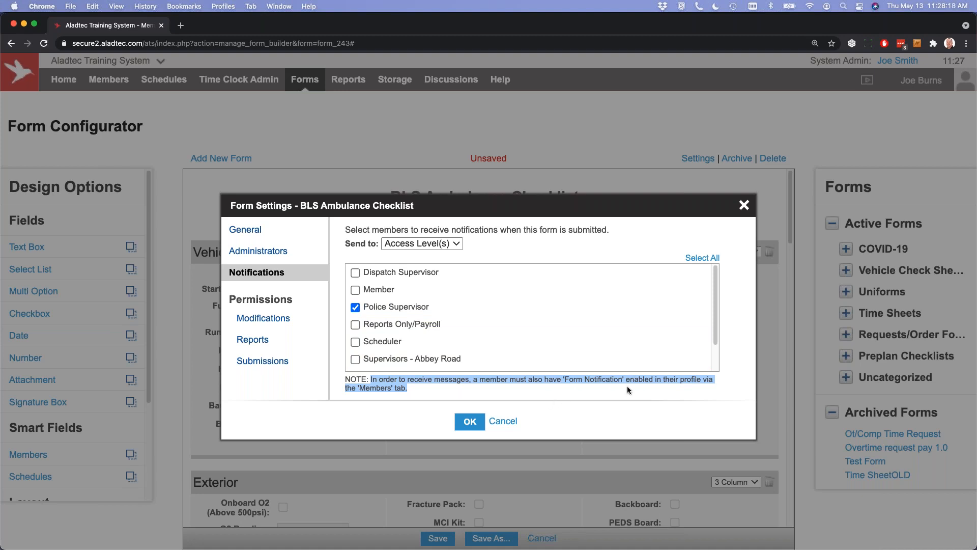
click(743, 205)
Open the member database in a separate browser tab and examine the Form Notification alert settings in the first member's profile
mouse_move(119, 80)
super+click(134, 100)
click(227, 28)
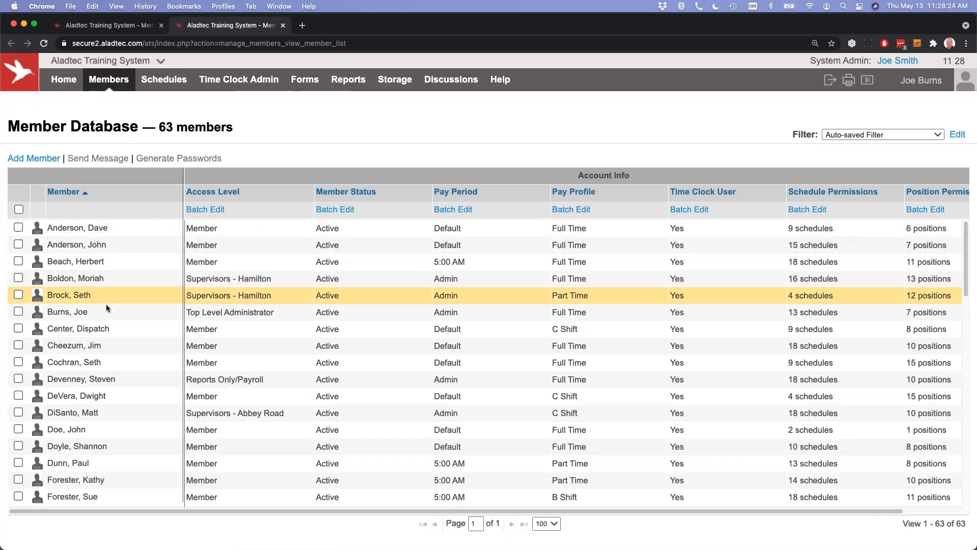
mouse_move(66, 228)
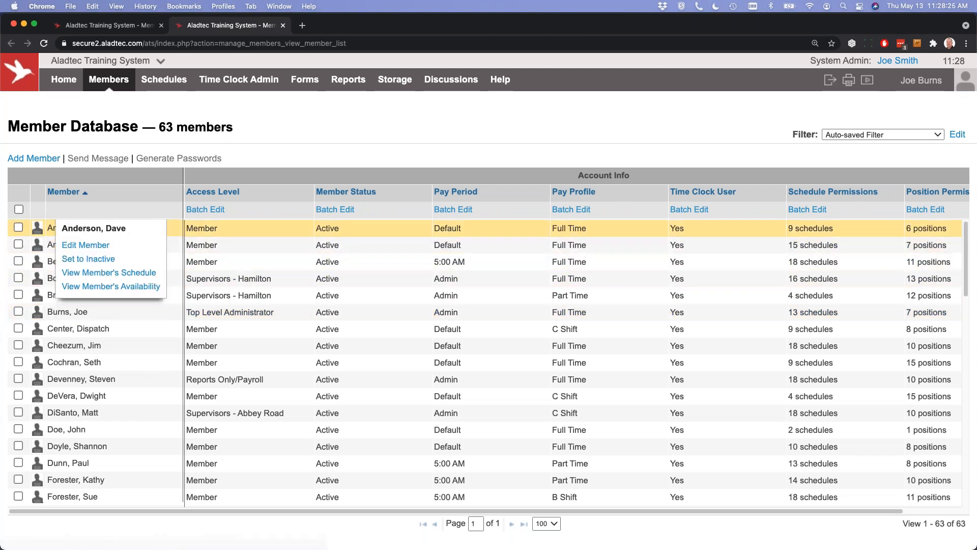
click(84, 246)
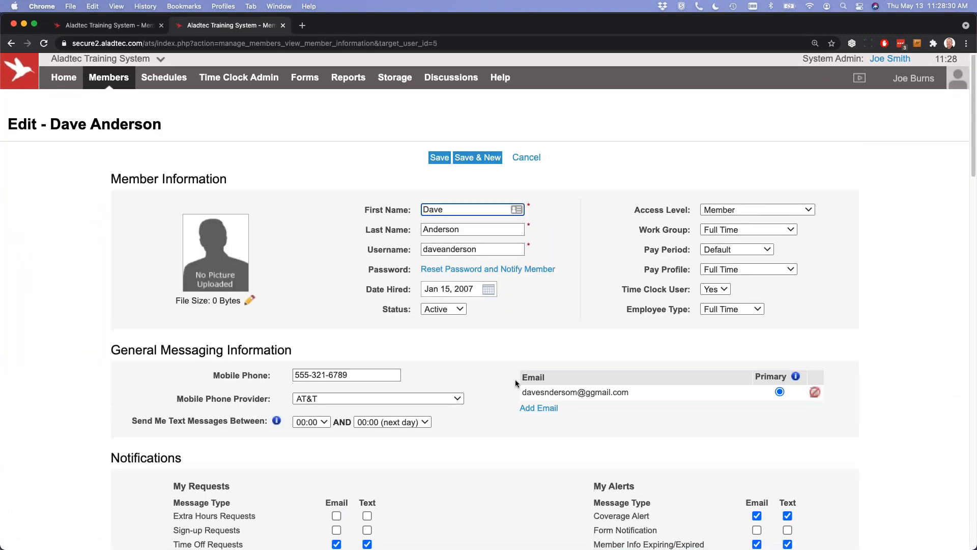
scroll(516, 383, down, 5)
scroll(517, 371, up, 2)
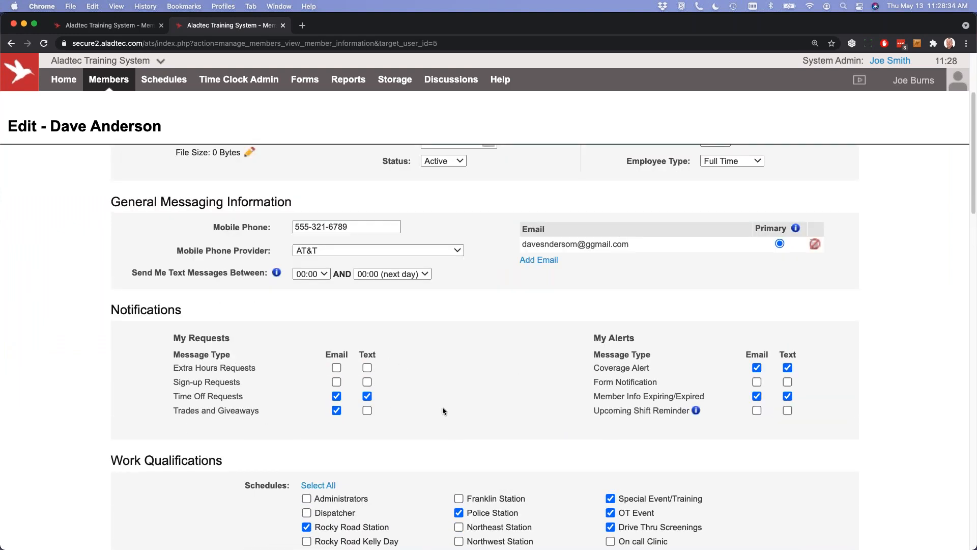
drag(591, 382, 705, 388)
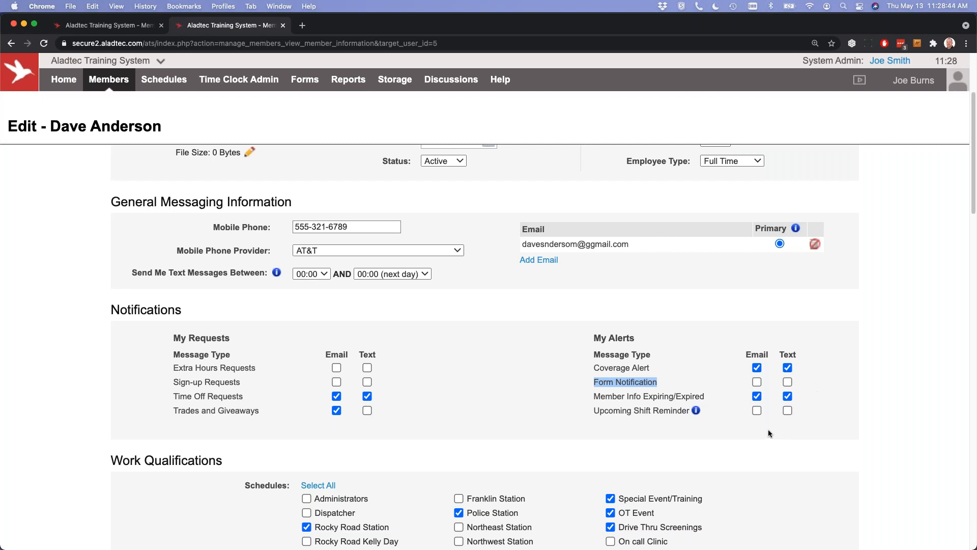
Return to the BLS Ambulance Checklist, review its notification settings again, and close them
click(127, 29)
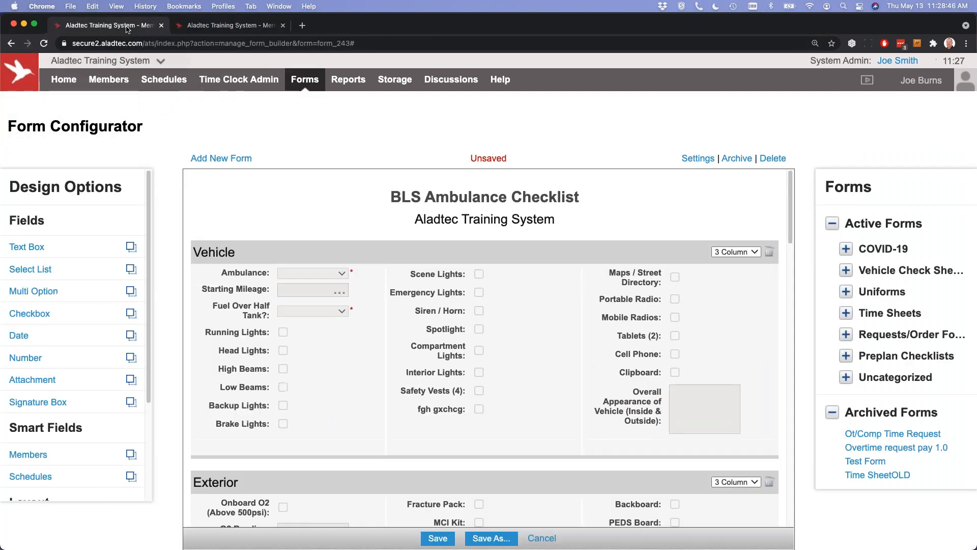
click(704, 160)
click(269, 275)
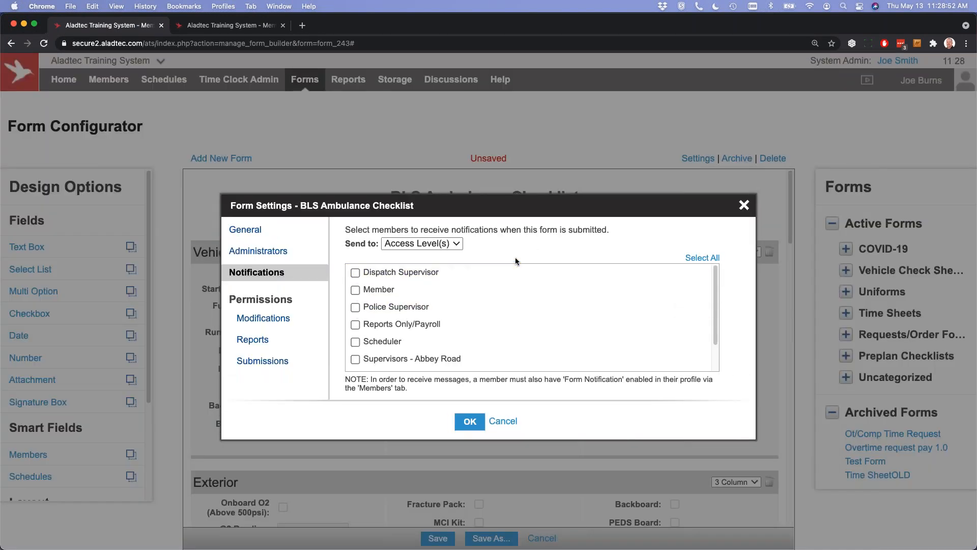
click(744, 205)
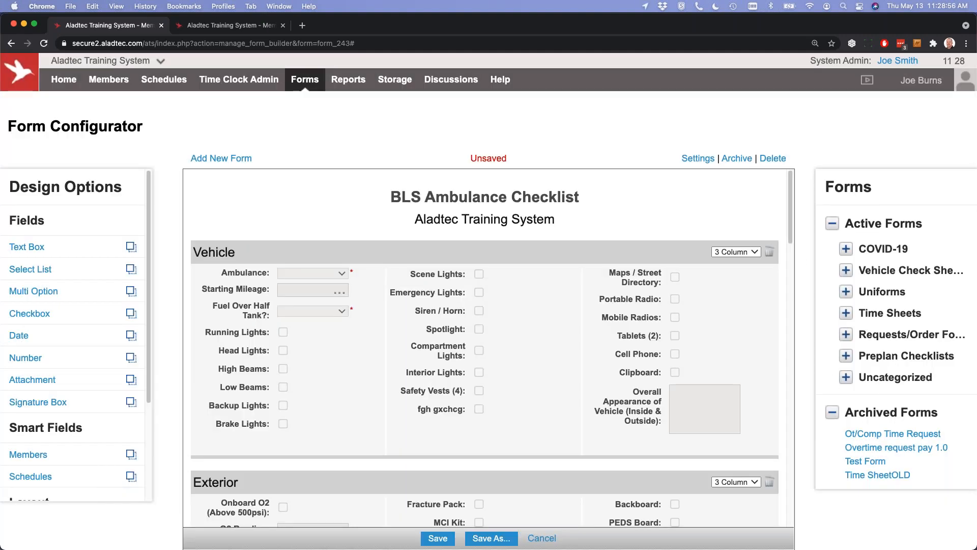
Open the Time Sheet form from the Time Sheets category, abandoning the checklist's unsaved changes
click(846, 313)
click(880, 331)
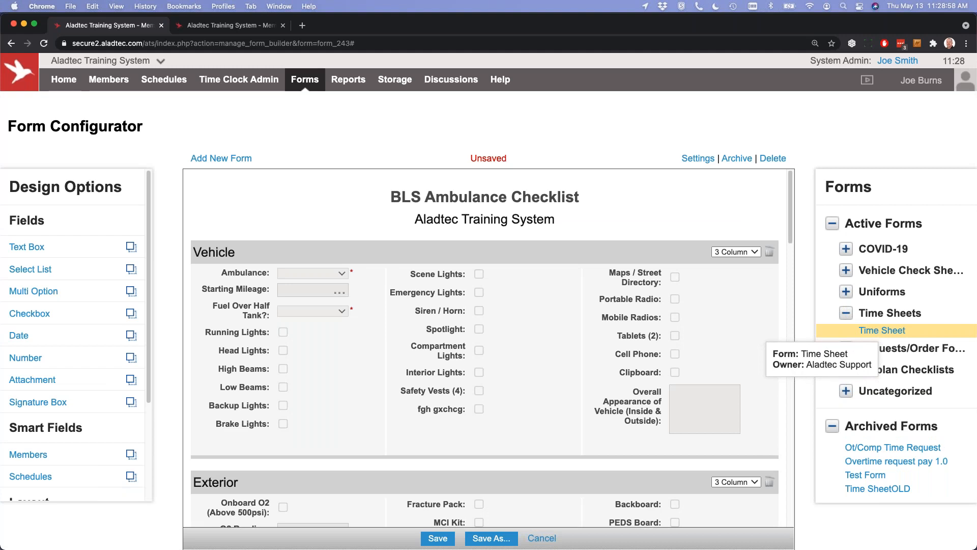
click(467, 333)
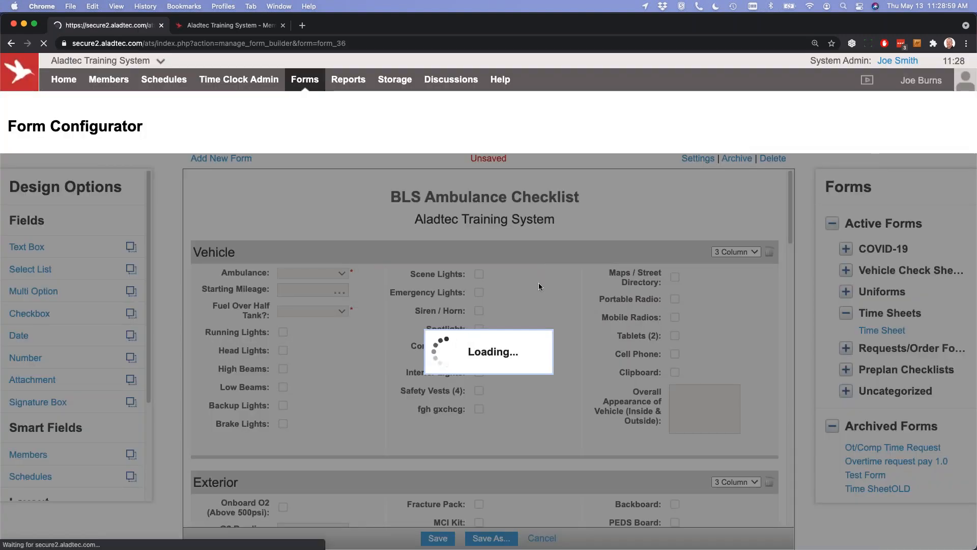
Add a Multi Option field labelled "Complete" below the Signature Box in the Signature/Verification section
scroll(459, 314, down, 5)
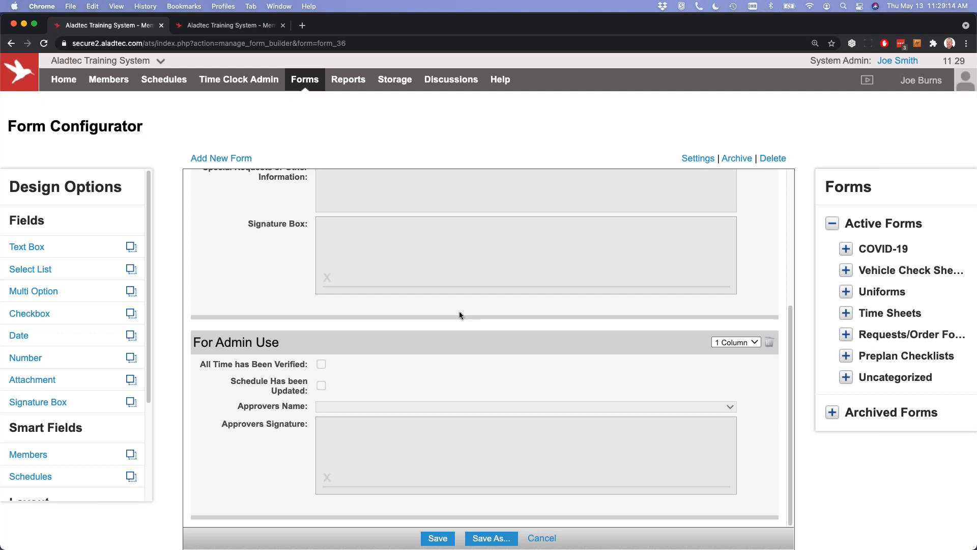
scroll(457, 314, up, 3)
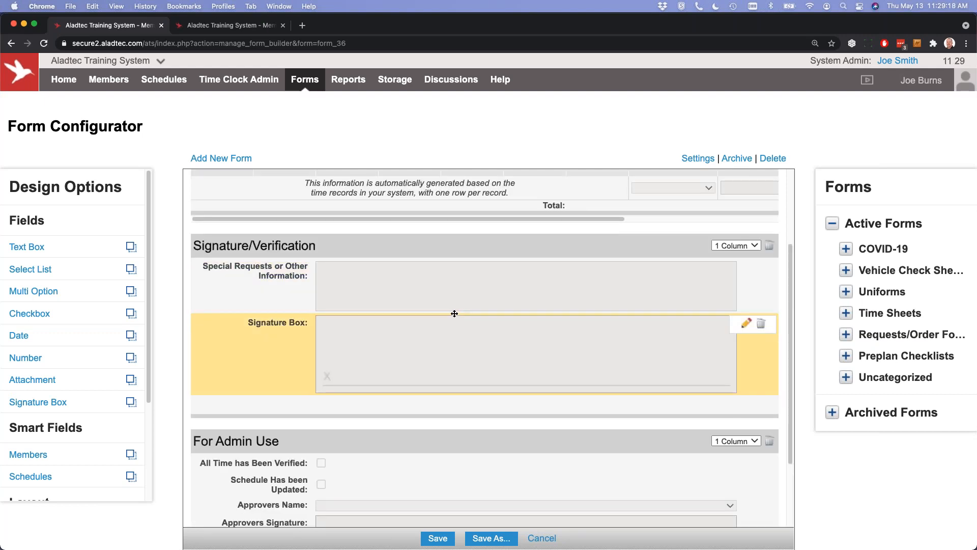
scroll(455, 313, down, 3)
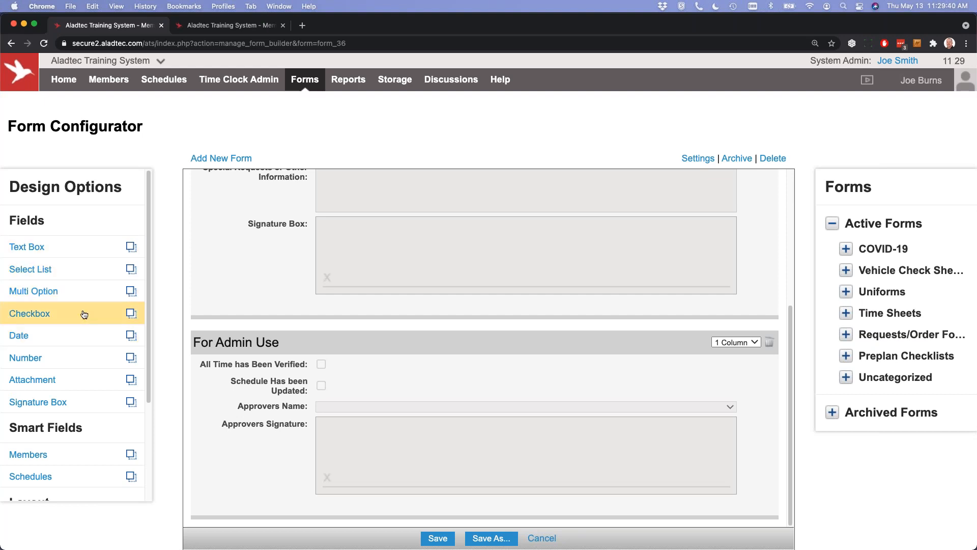
drag(84, 294, 323, 309)
text(Complete)
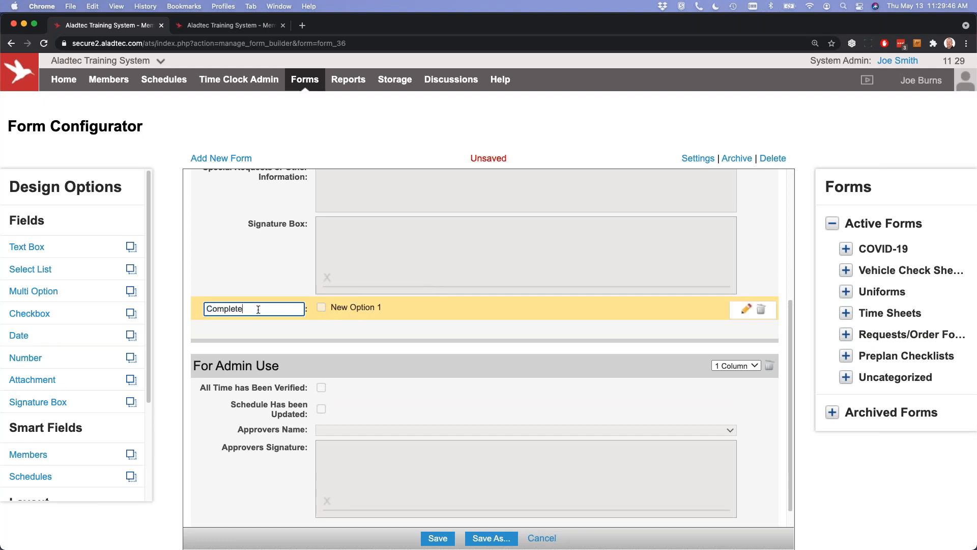
key(Return)
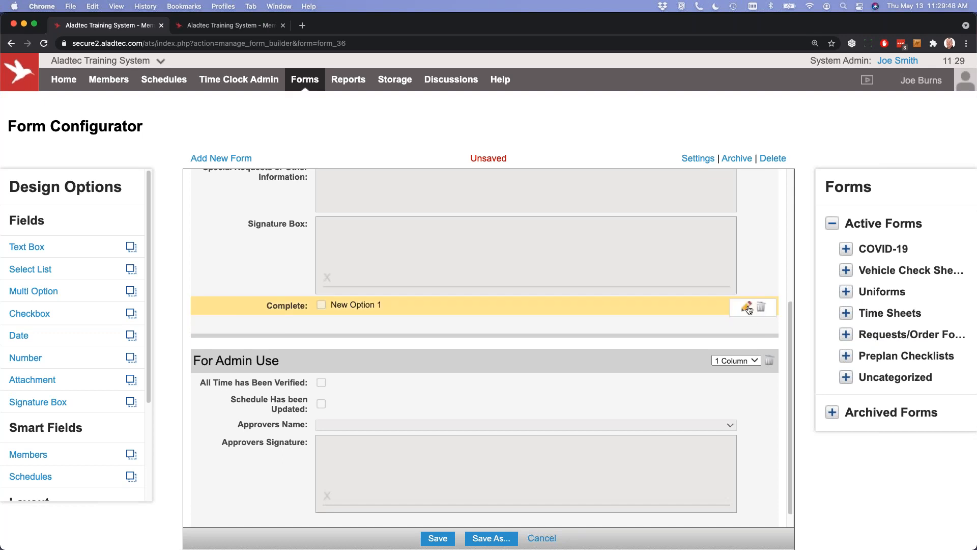
Give the Complete field the two options "Yes" and "No" and update the field
click(751, 311)
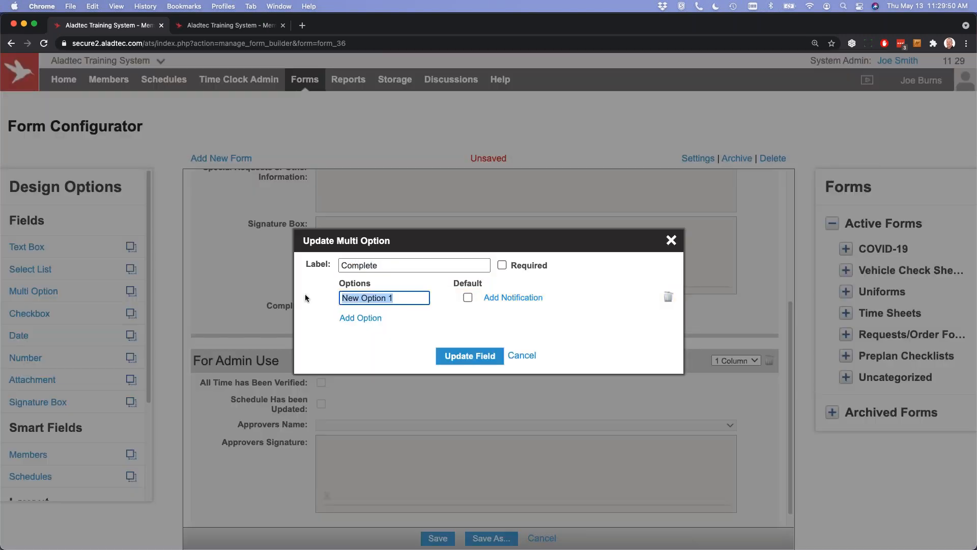
text(Yes)
click(361, 318)
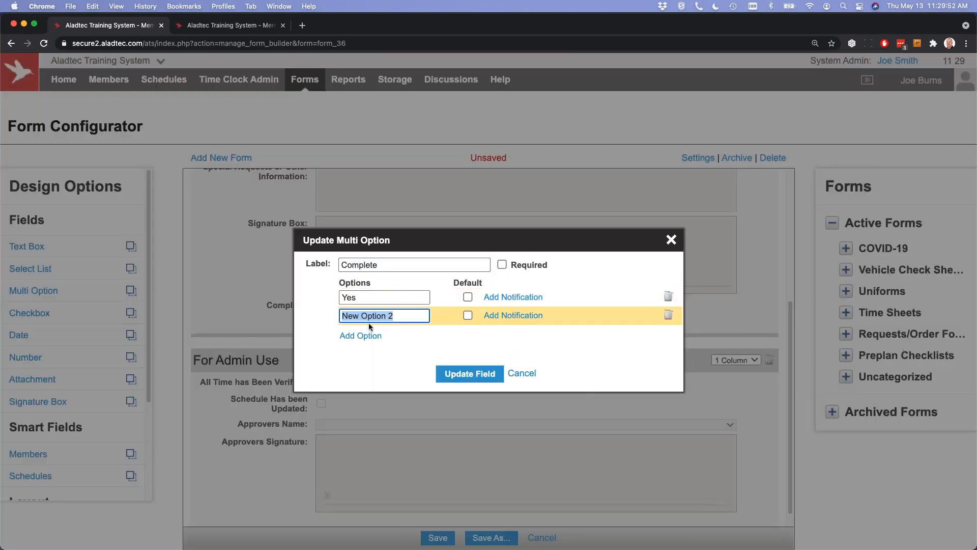
text(No)
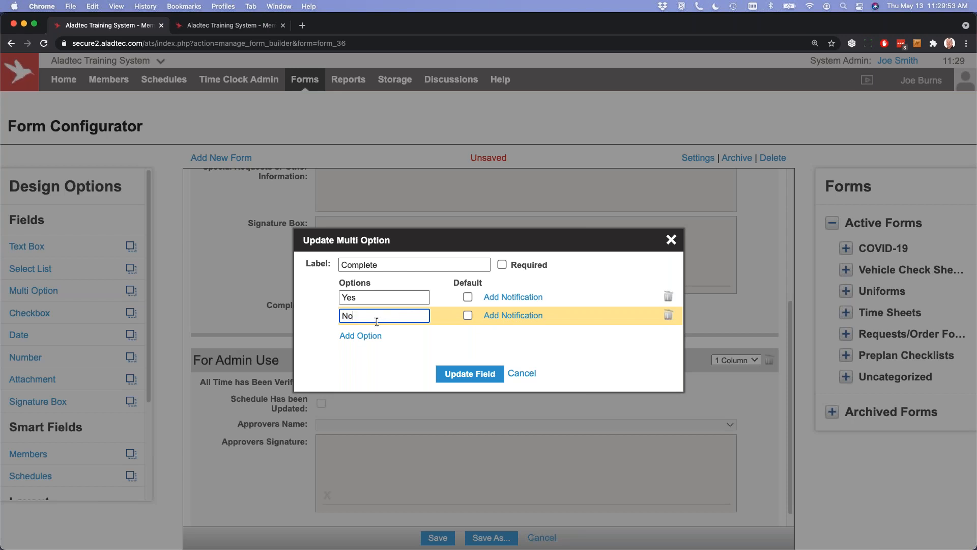
click(491, 376)
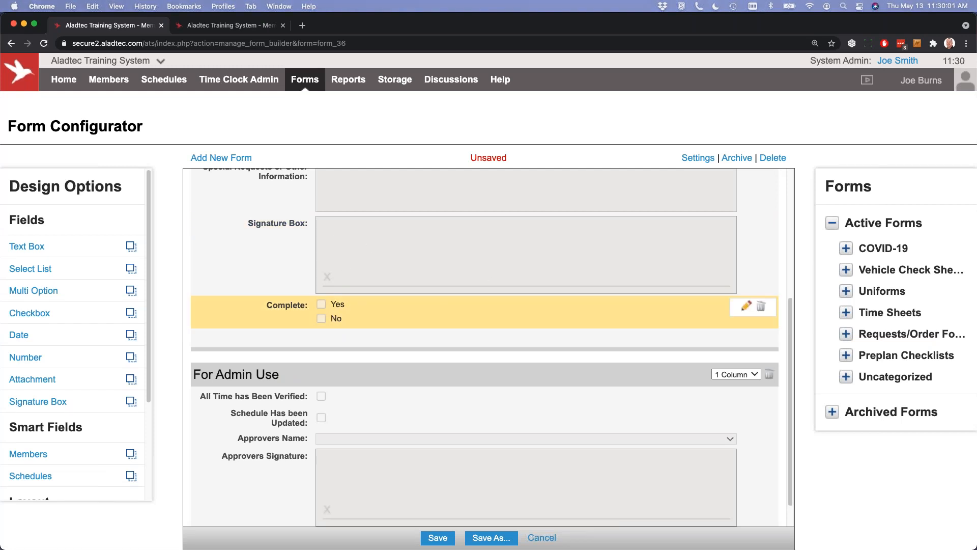
Open the Complete field for editing, add a notification to its "Yes" option, and remove that notification
click(747, 306)
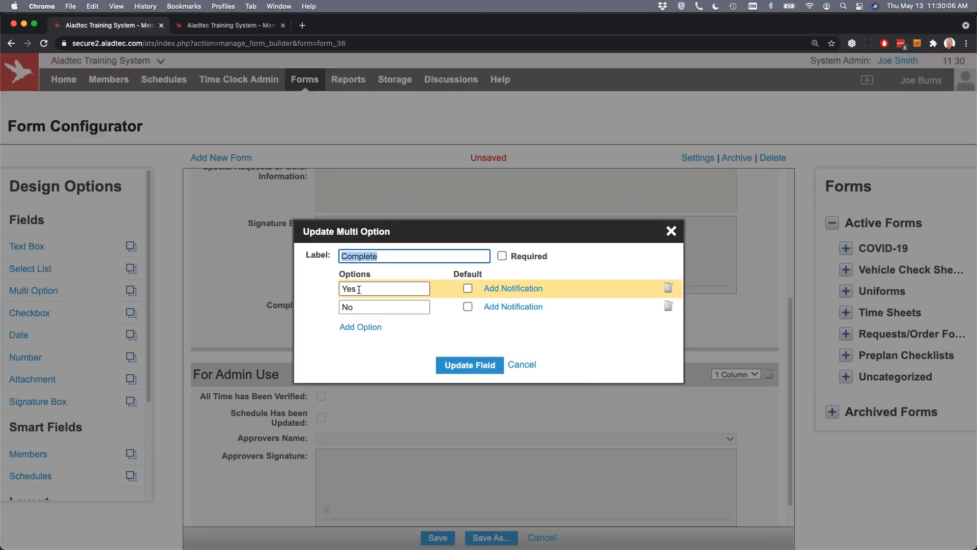
drag(359, 292, 309, 290)
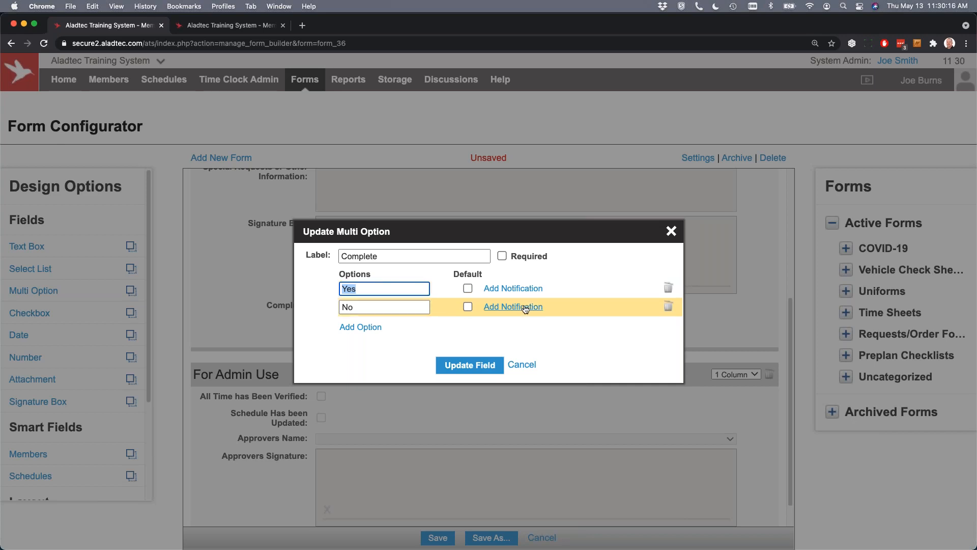
click(513, 288)
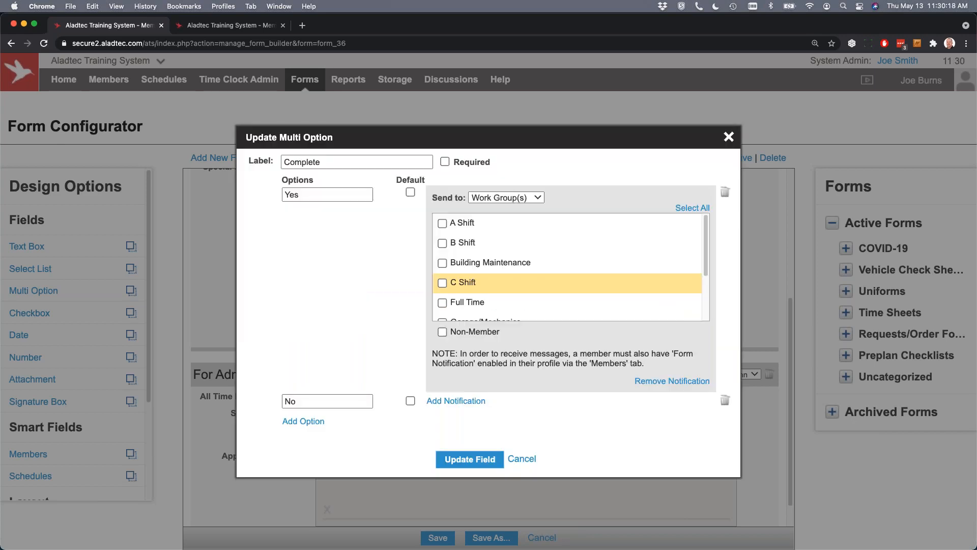
double_click(299, 195)
click(672, 381)
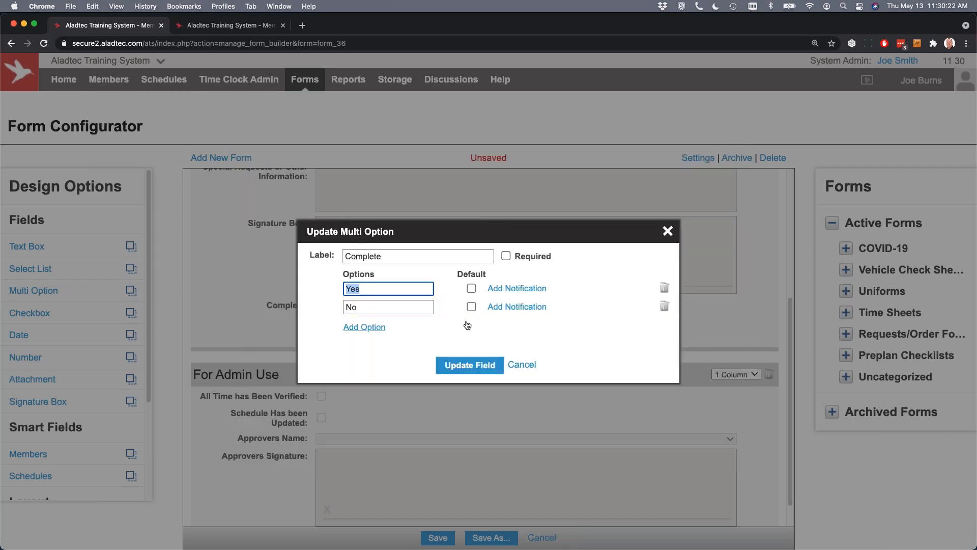
Try a notification on the "Yes" option for the Dispatch Supervisor access level, and close the field without updating it
click(542, 286)
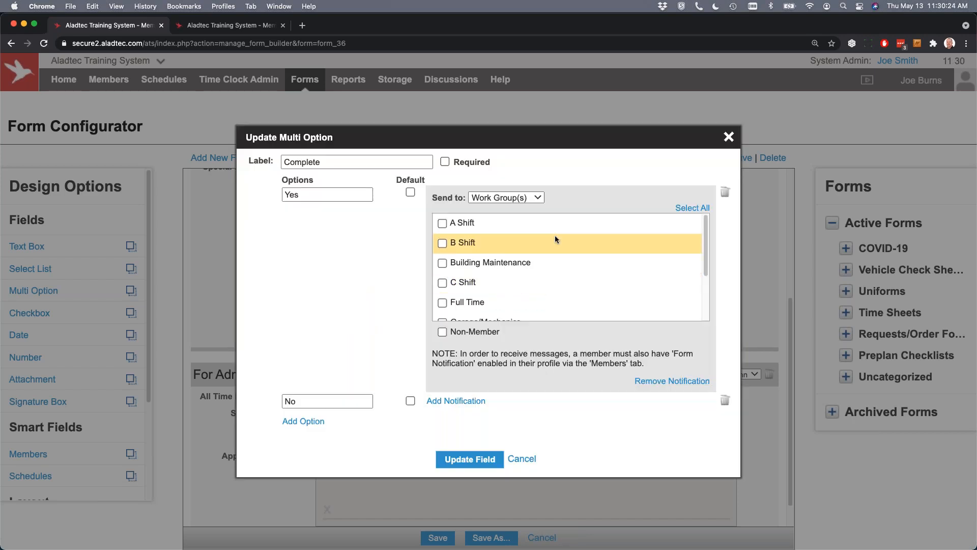
click(529, 198)
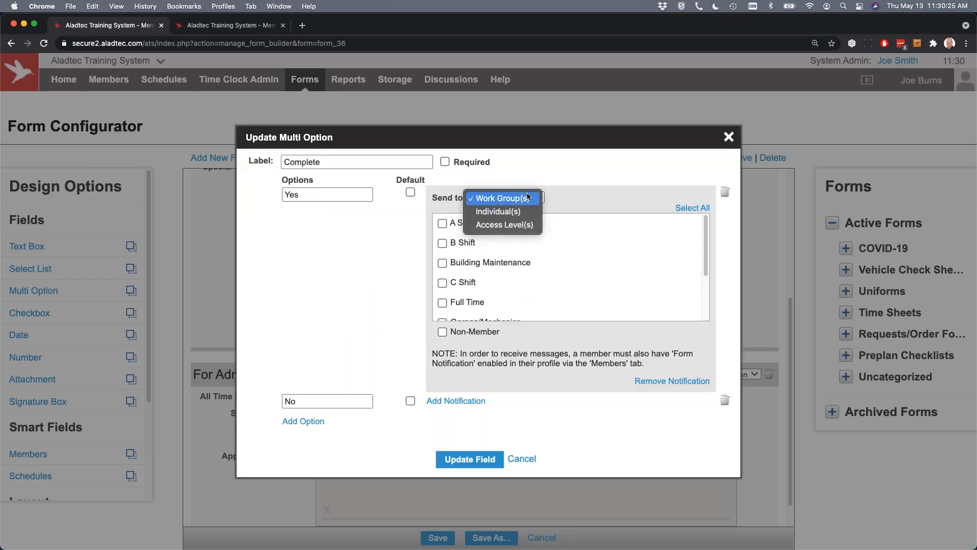
click(508, 221)
click(568, 261)
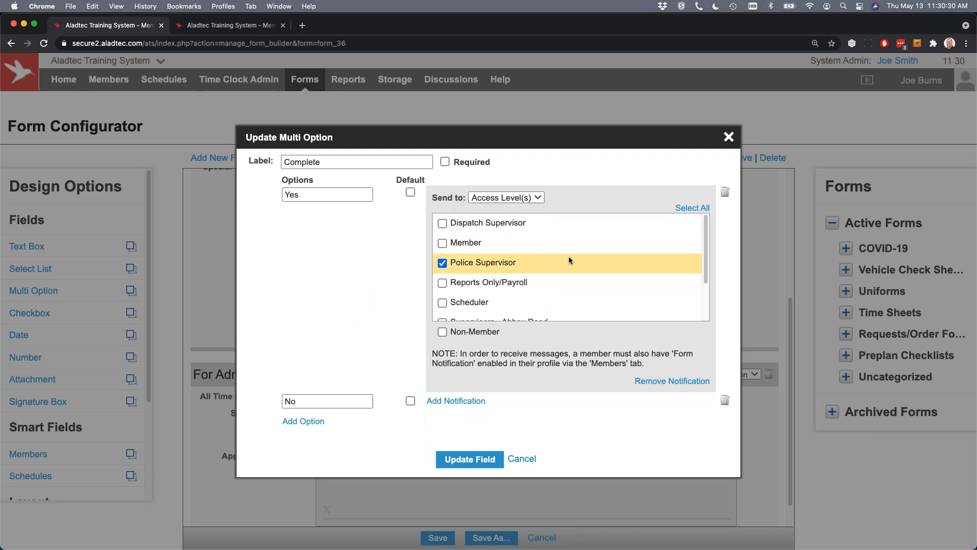
click(498, 221)
click(509, 262)
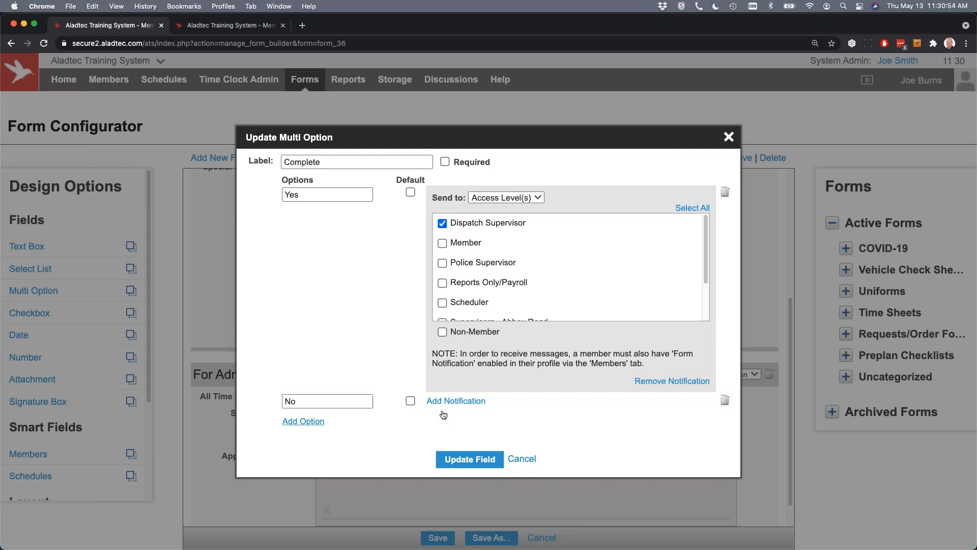
click(729, 137)
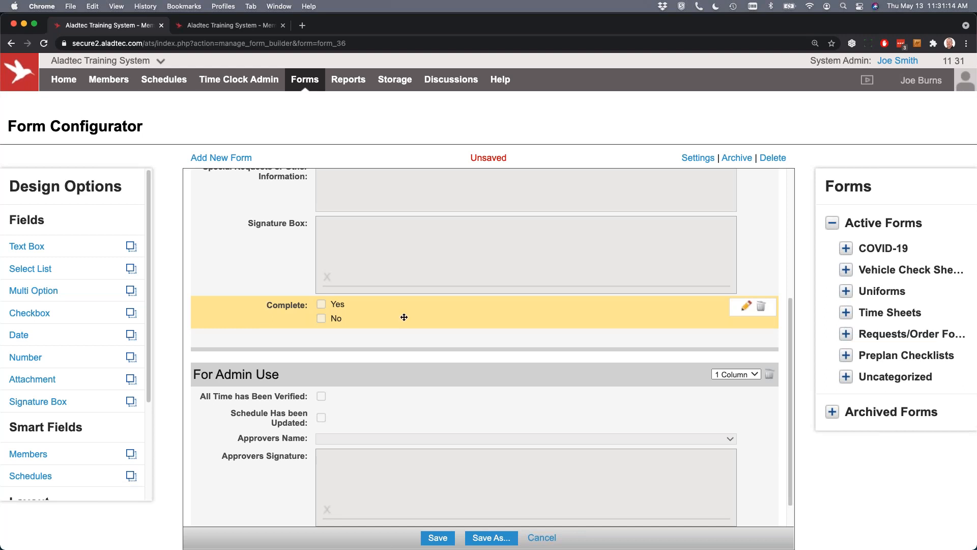
Reopen the Complete field, enable a Non-Member recipient in the "Yes" option's notification, and close without updating the field
click(746, 306)
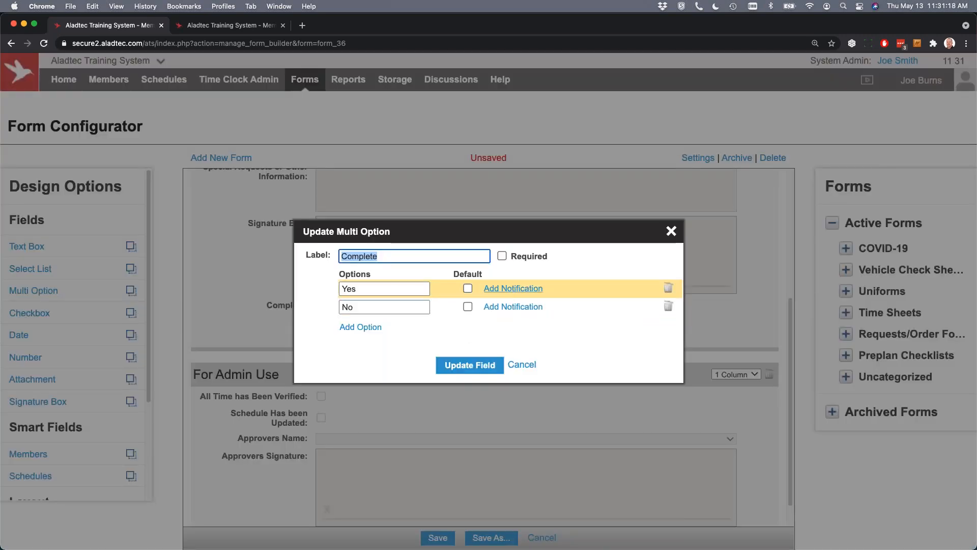
click(513, 288)
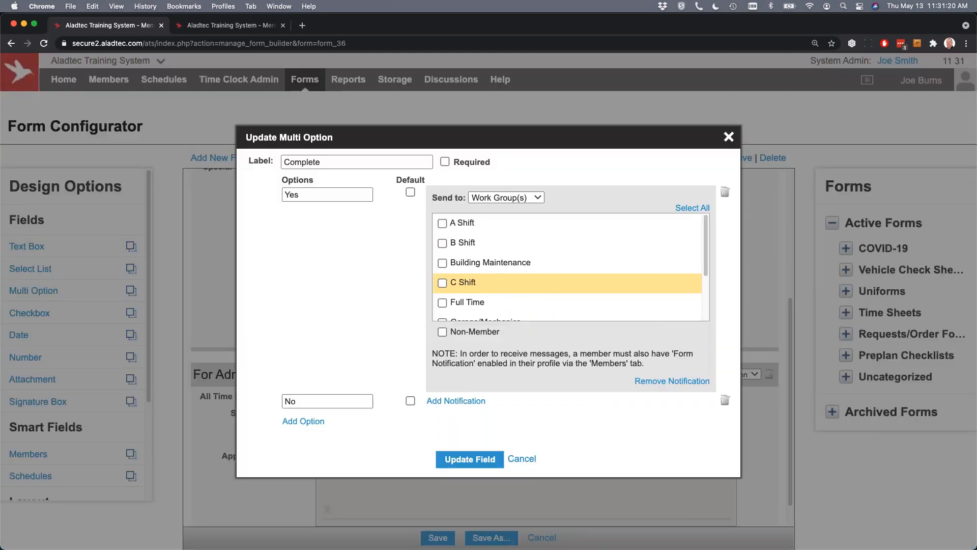
click(496, 197)
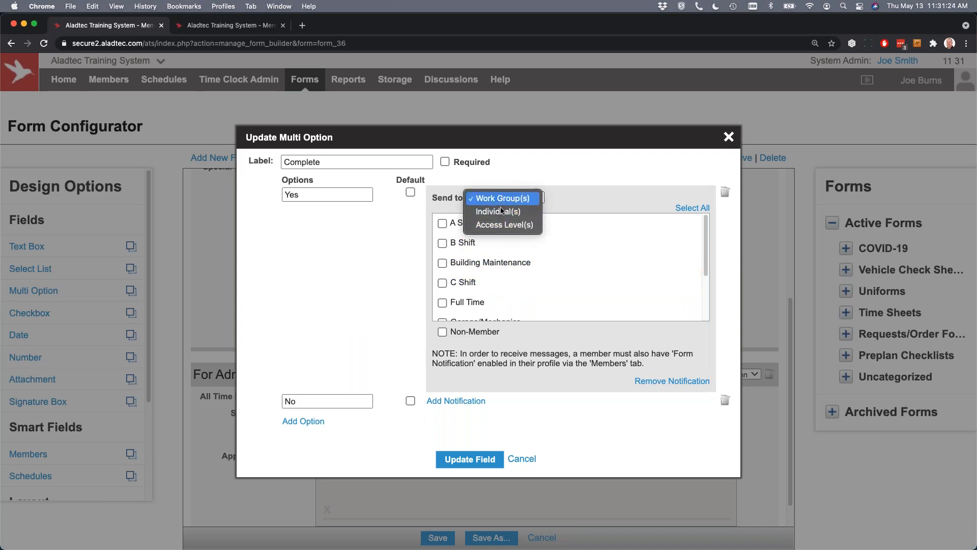
click(393, 228)
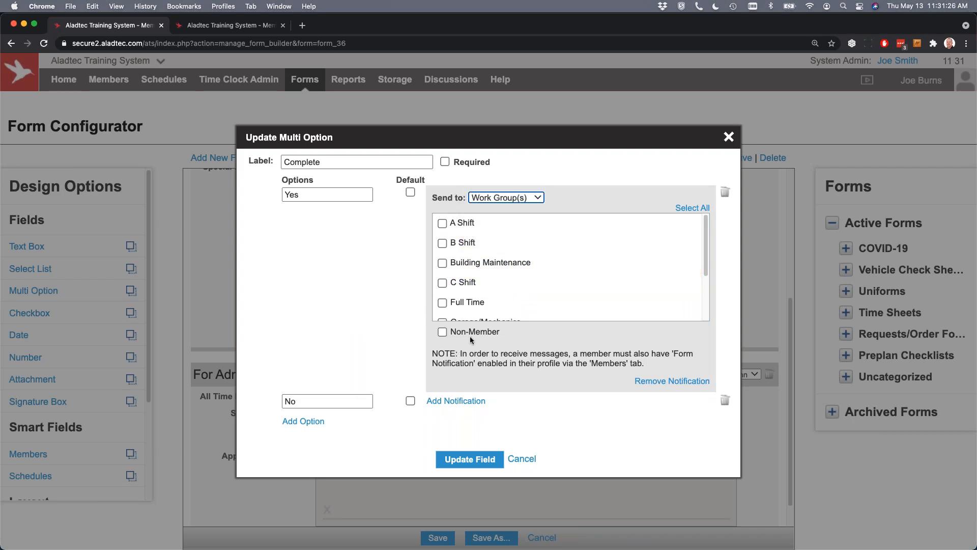
drag(500, 332, 444, 332)
click(535, 332)
drag(504, 336, 450, 331)
click(443, 331)
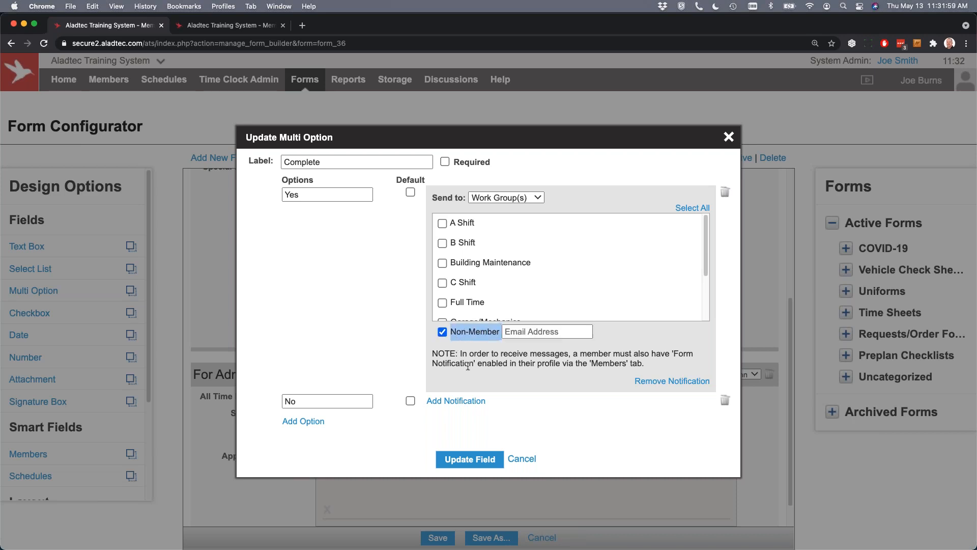
click(553, 333)
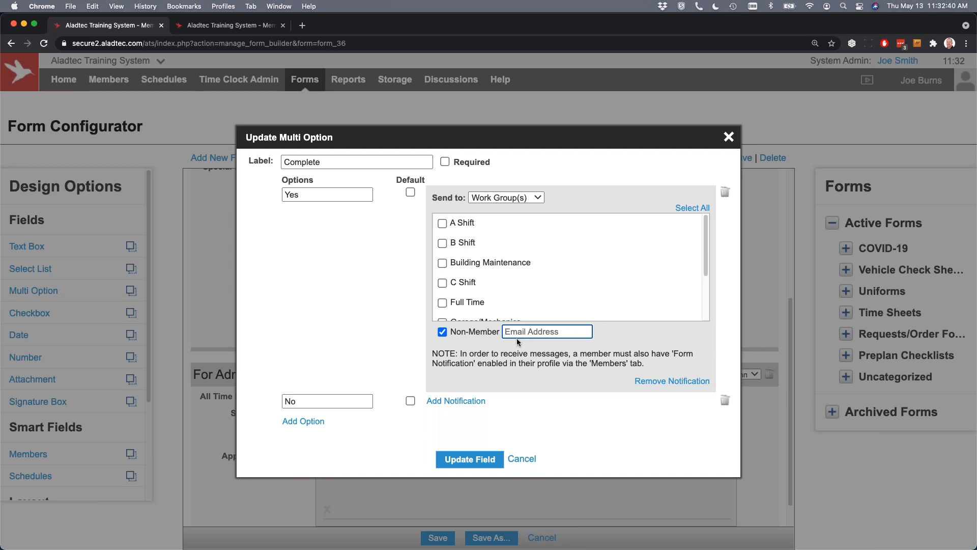
click(729, 137)
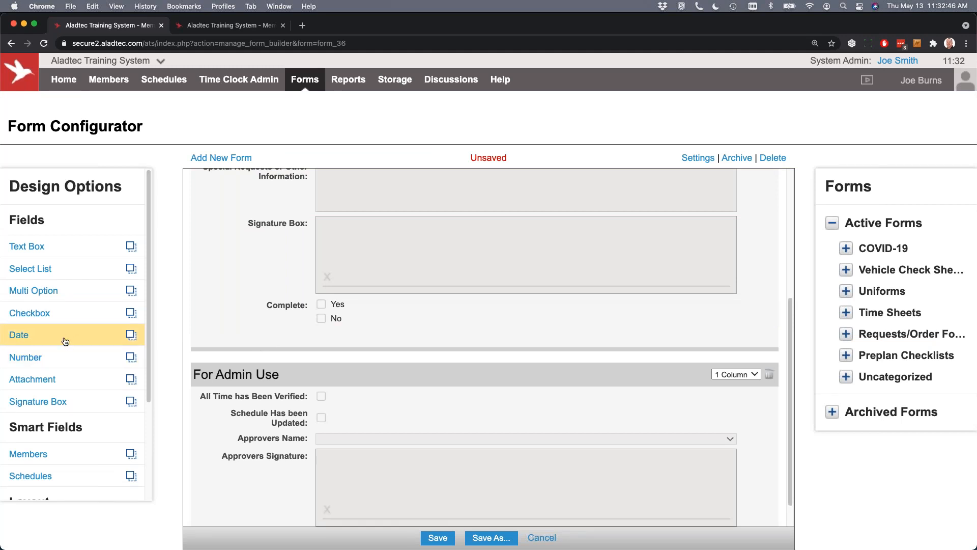
Add a Date field below Complete in the Signature/Verification section and enter "Please have done by" as its label
drag(68, 343, 329, 363)
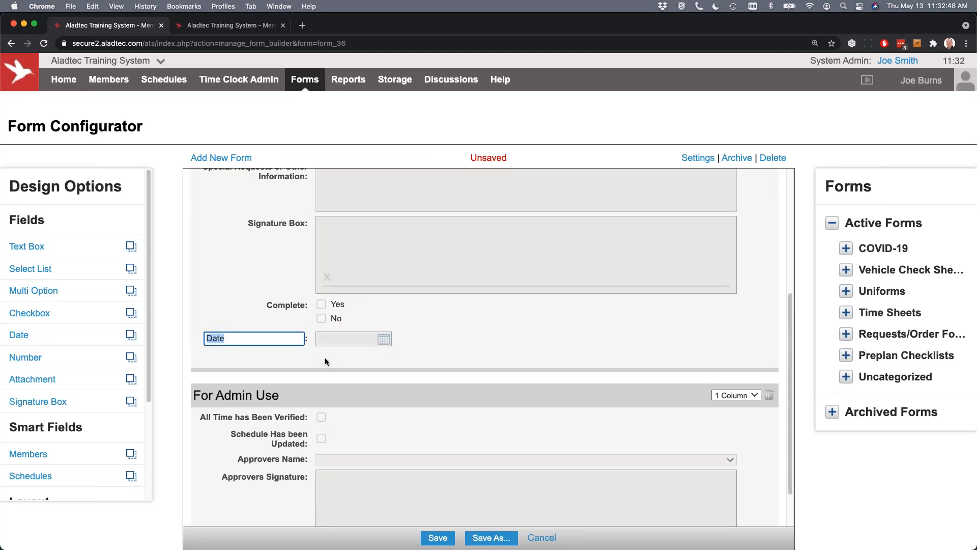
click(326, 358)
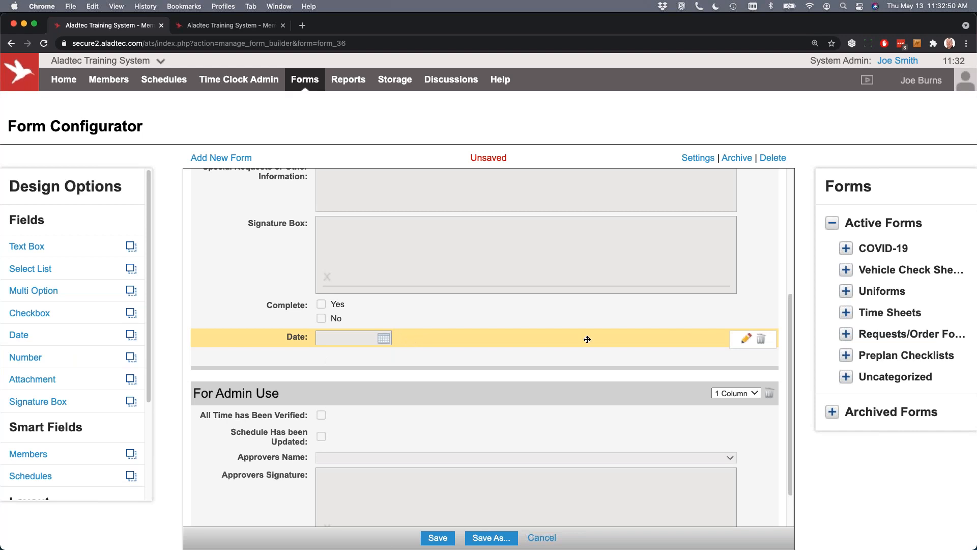
click(746, 339)
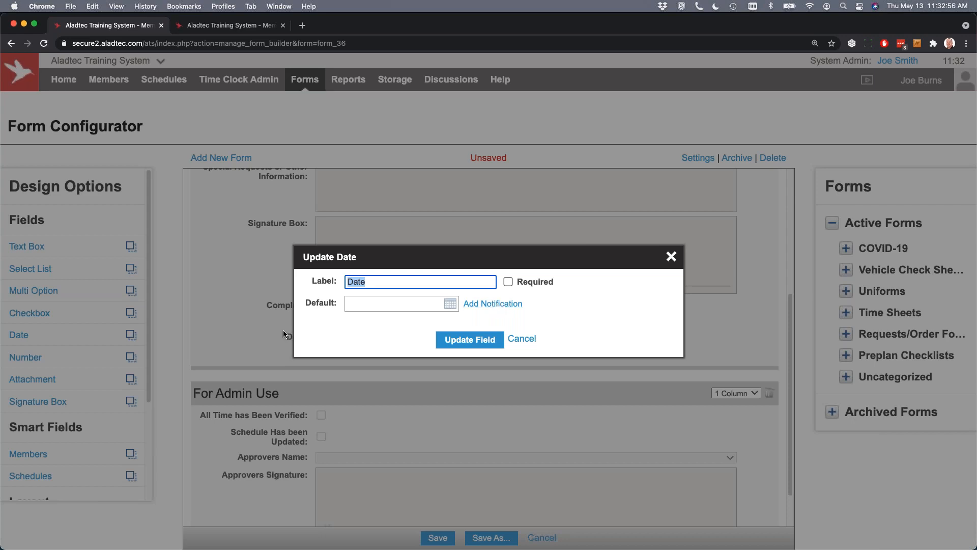
text(Please have done by)
click(401, 327)
Try the date field's notification conditions, including within the next 2 days and has passed OR is within, and cancel the changes
click(492, 303)
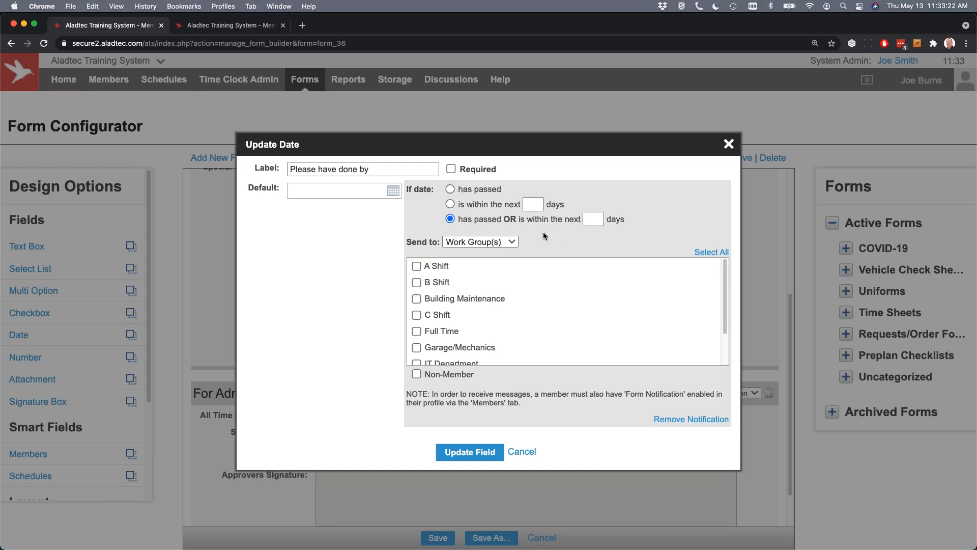
click(450, 188)
click(450, 204)
click(535, 205)
text(2)
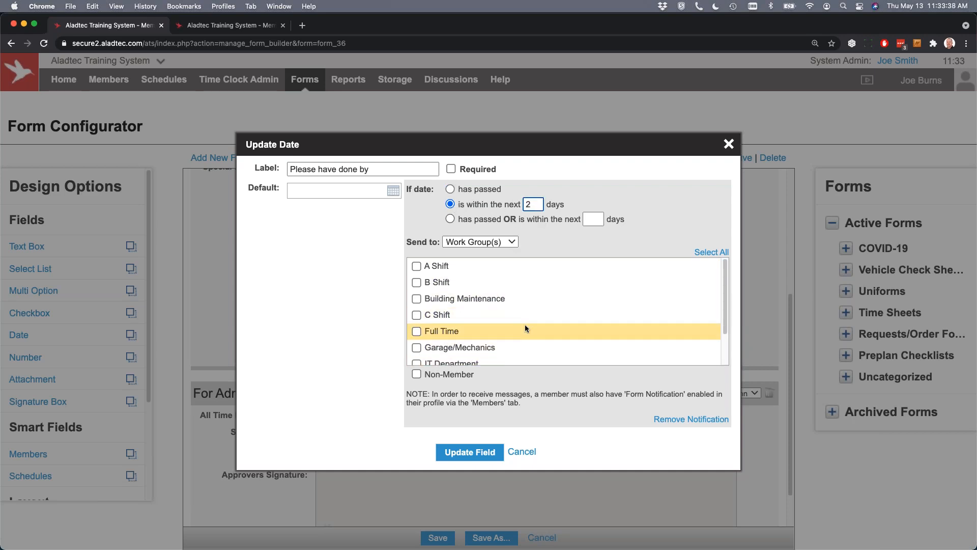
click(451, 220)
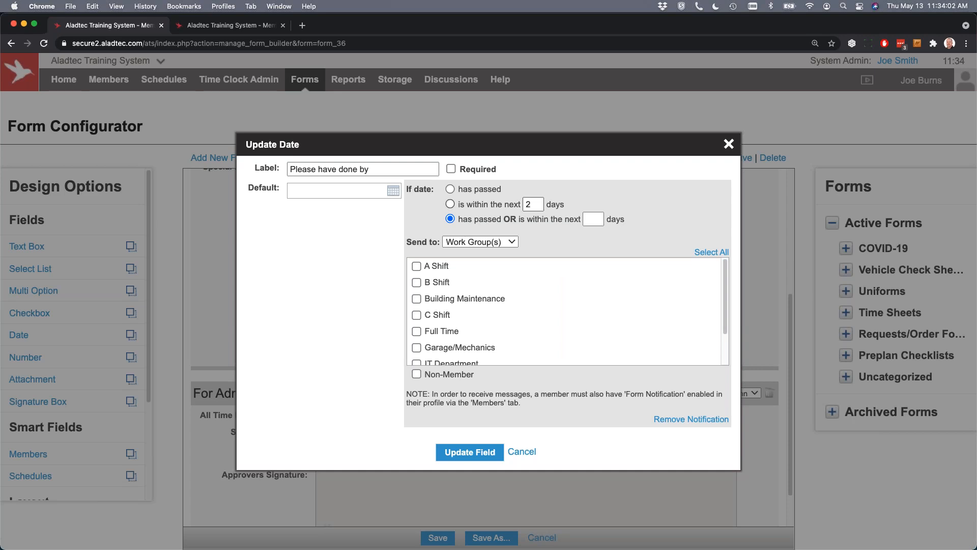
click(523, 452)
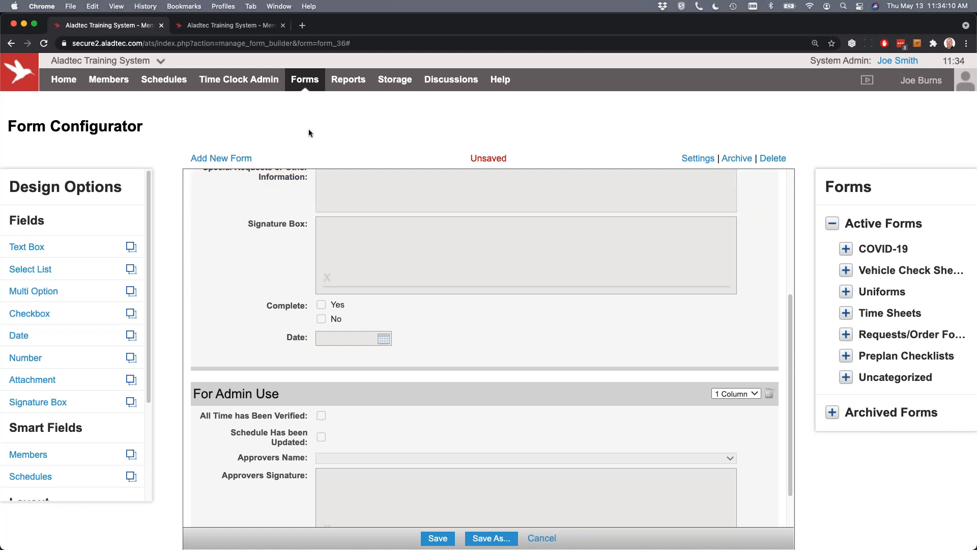
Open the COVID-19 Employee Screening form report, abandoning the Time Sheet form's unsaved changes
scroll(596, 278, up, 5)
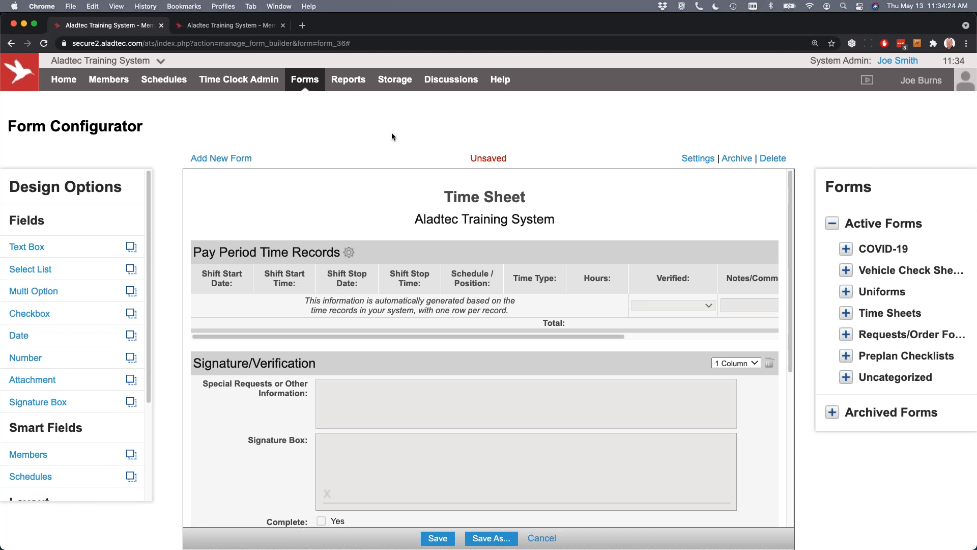
mouse_move(347, 79)
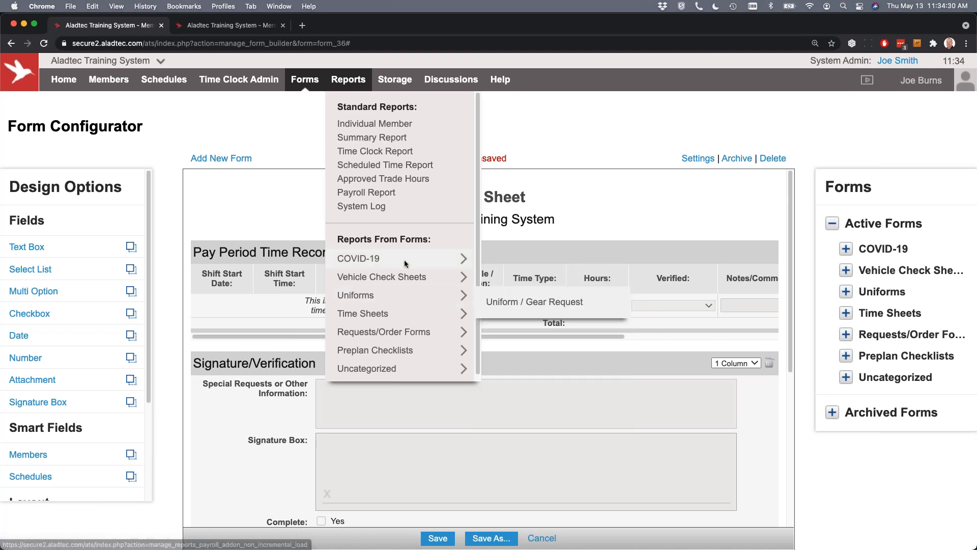
mouse_move(404, 268)
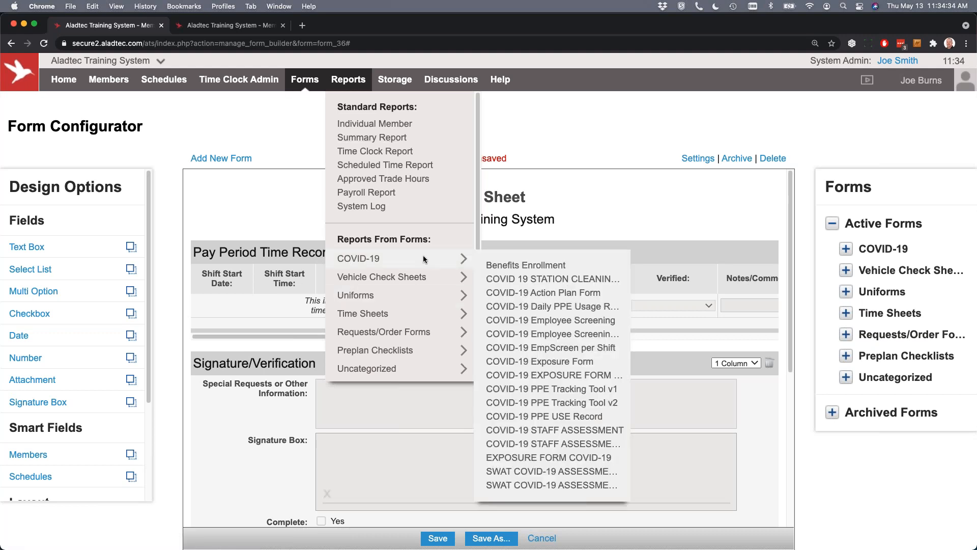
click(542, 321)
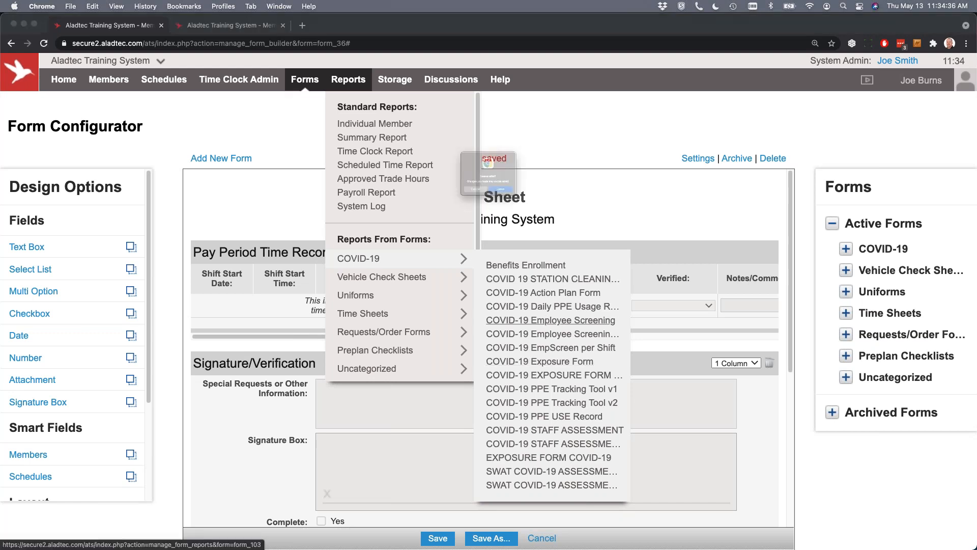
click(515, 212)
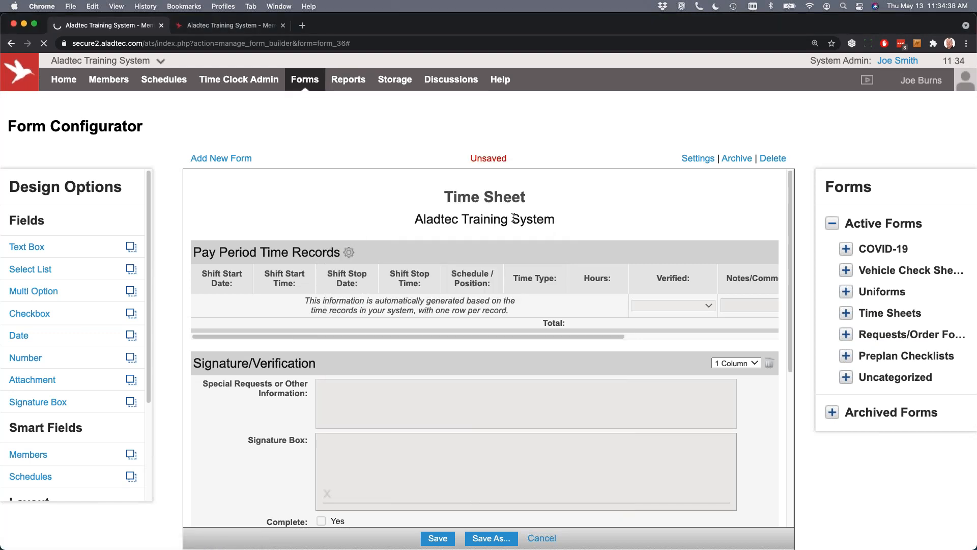
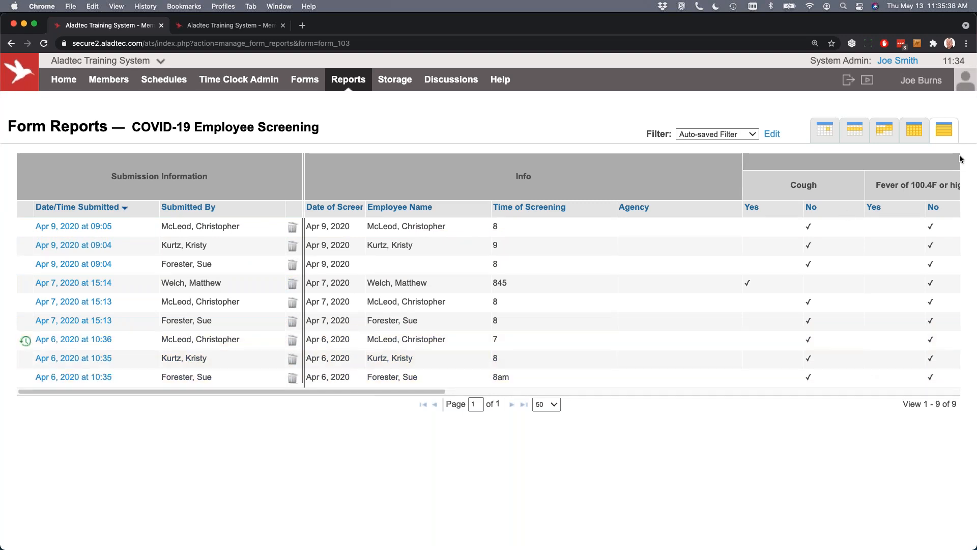
Examine the report's time range views and filter settings, including the fields available for a form filter, and close the settings unapplied
mouse_move(942, 126)
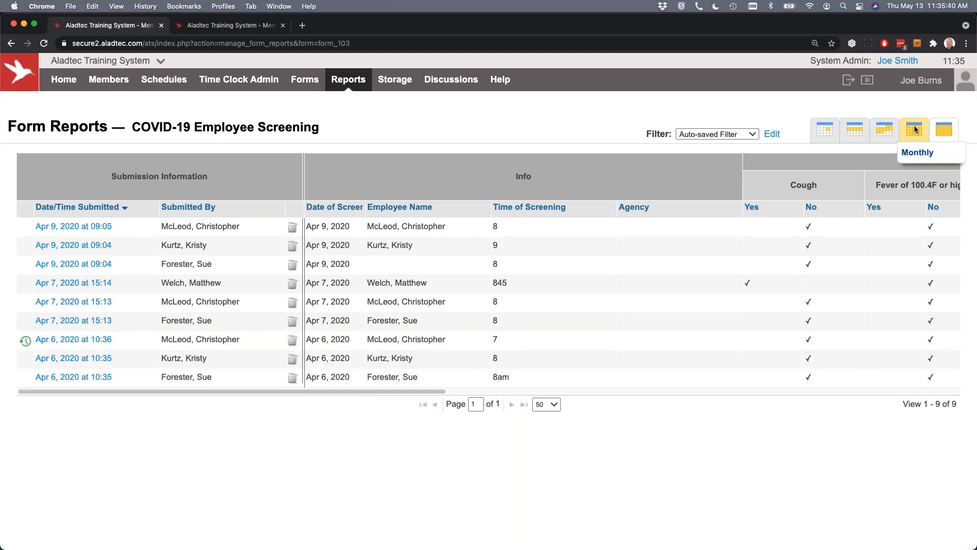
mouse_move(890, 131)
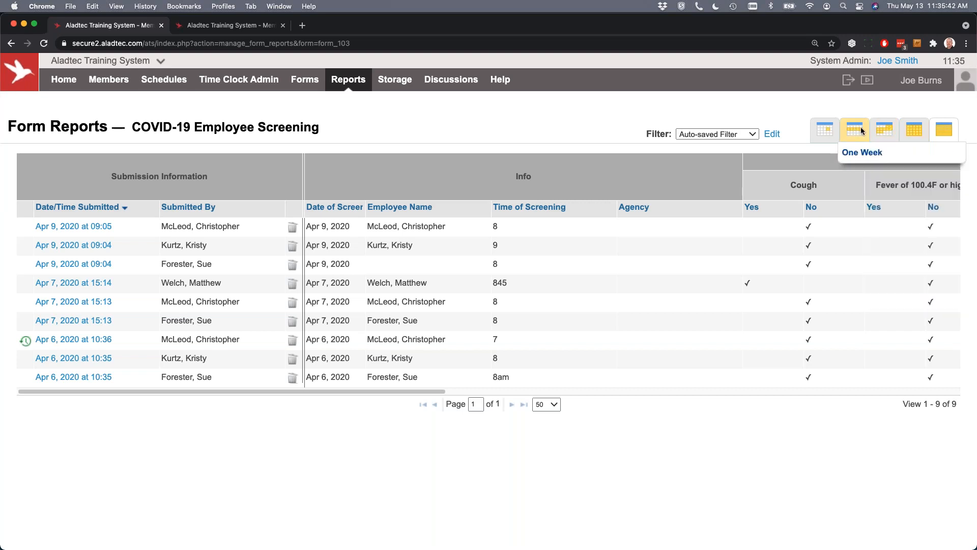
mouse_move(815, 130)
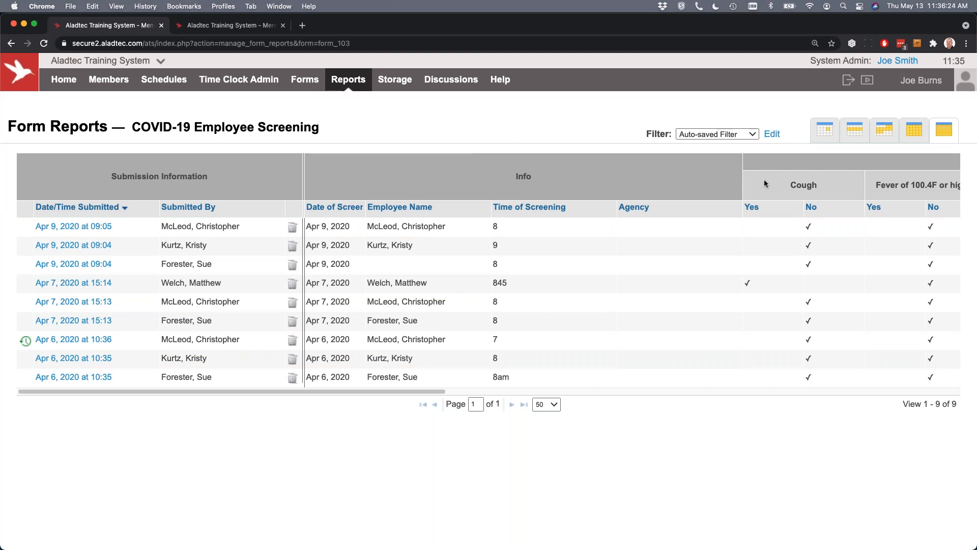
click(771, 134)
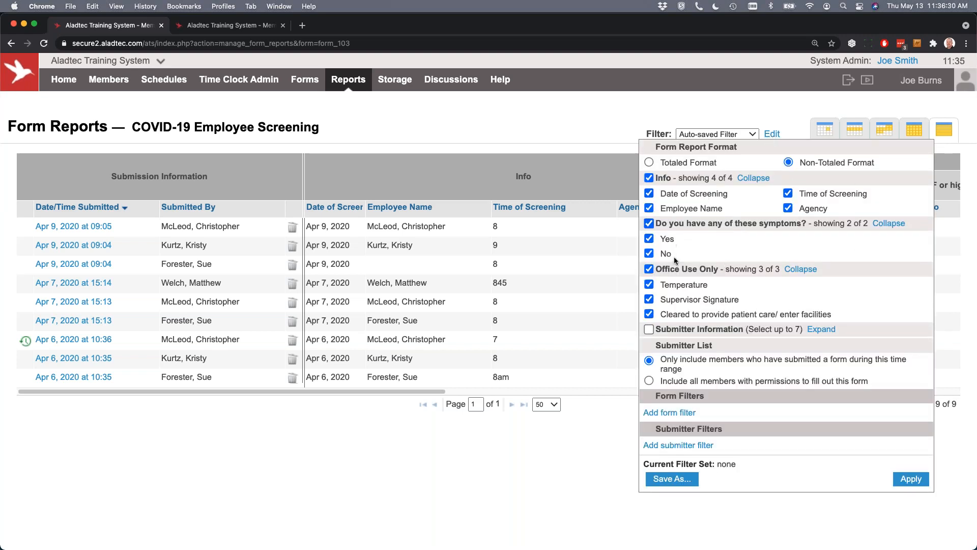
click(673, 416)
click(707, 413)
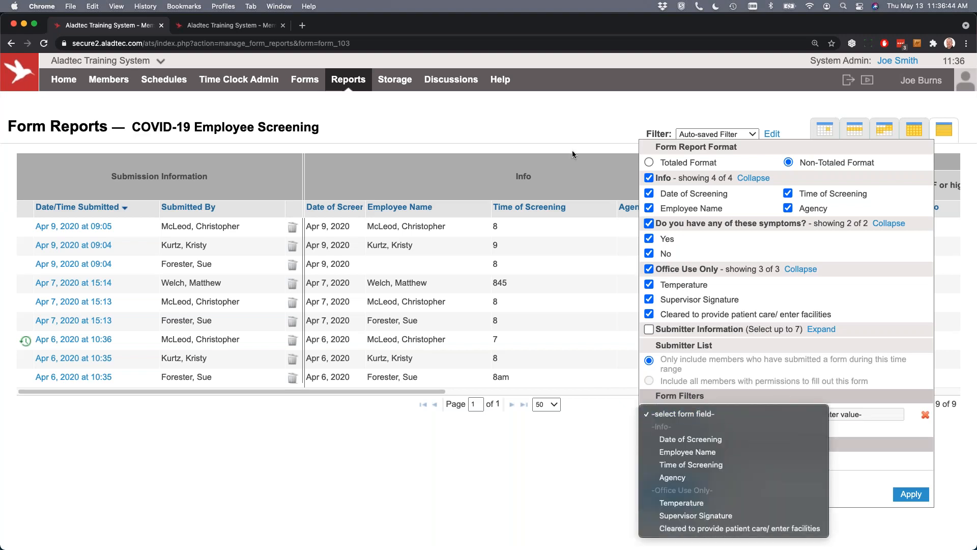
click(709, 416)
click(785, 110)
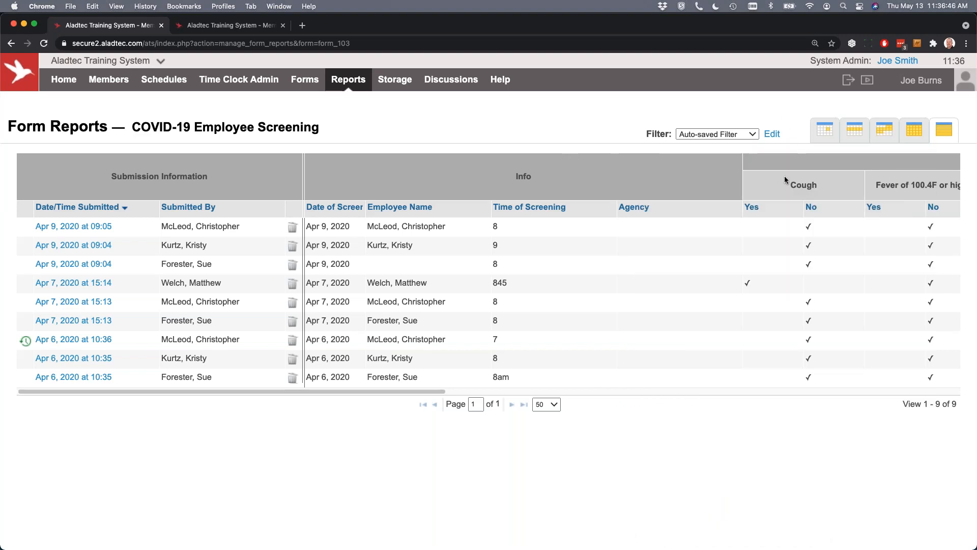
Try Temperature as the form filter field for the COVID-19 Employee Screening report, closing the filter settings without applying them
click(770, 134)
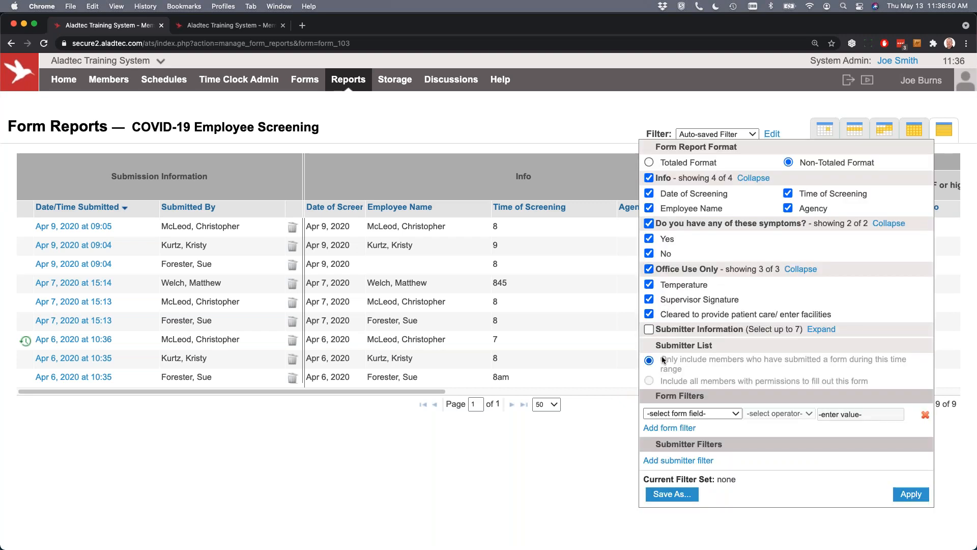
click(692, 413)
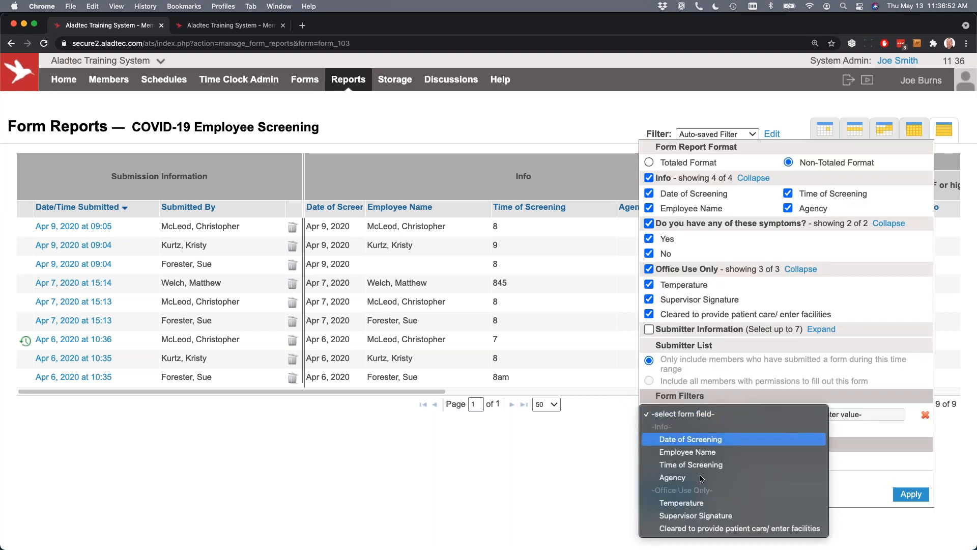
click(710, 501)
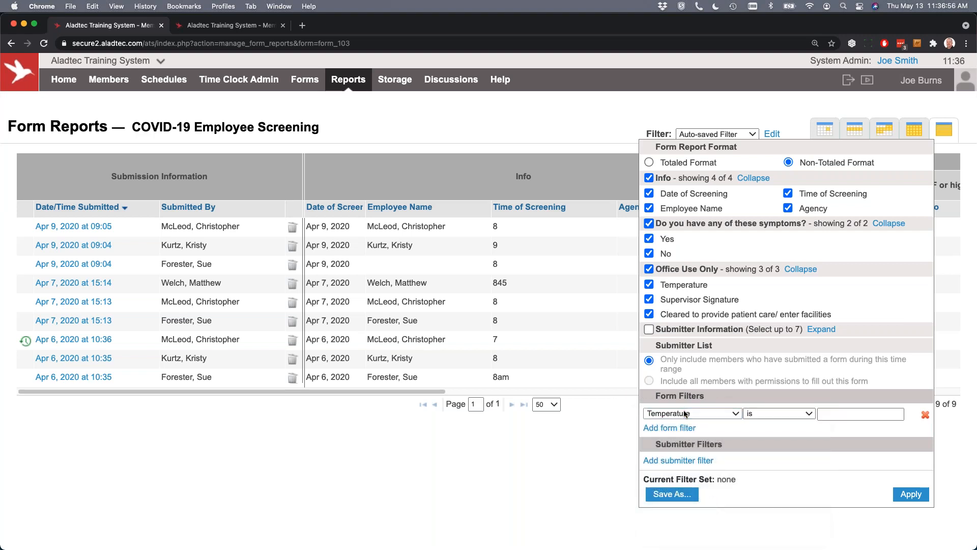
click(684, 412)
click(547, 129)
click(649, 329)
click(648, 329)
click(599, 116)
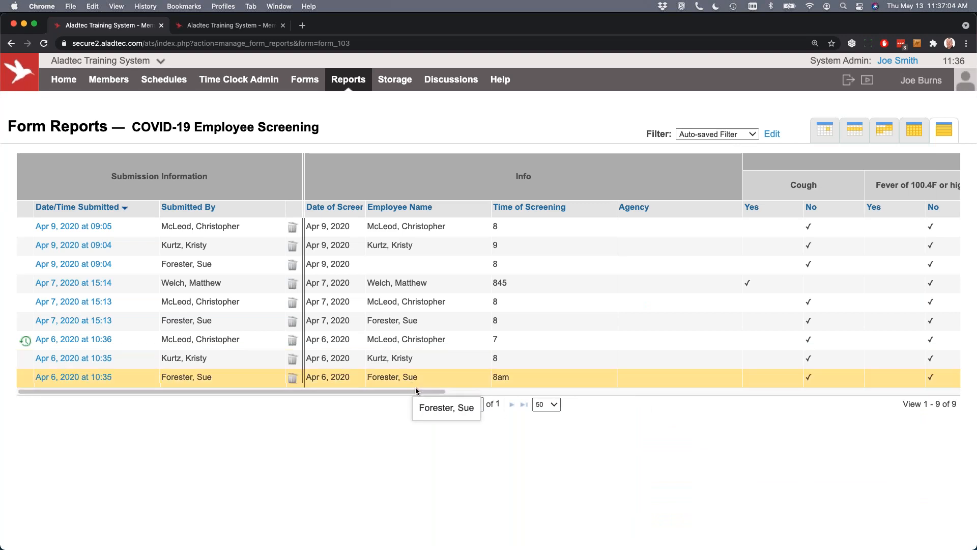
drag(421, 390, 370, 391)
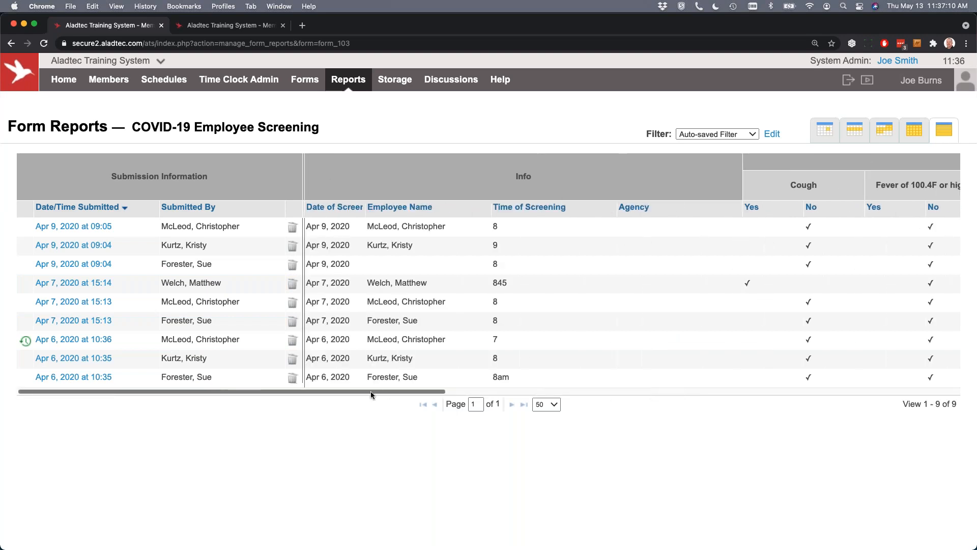
Exclude the Temperature column from the report and apply a form filter of Time of Screening is 8
click(771, 135)
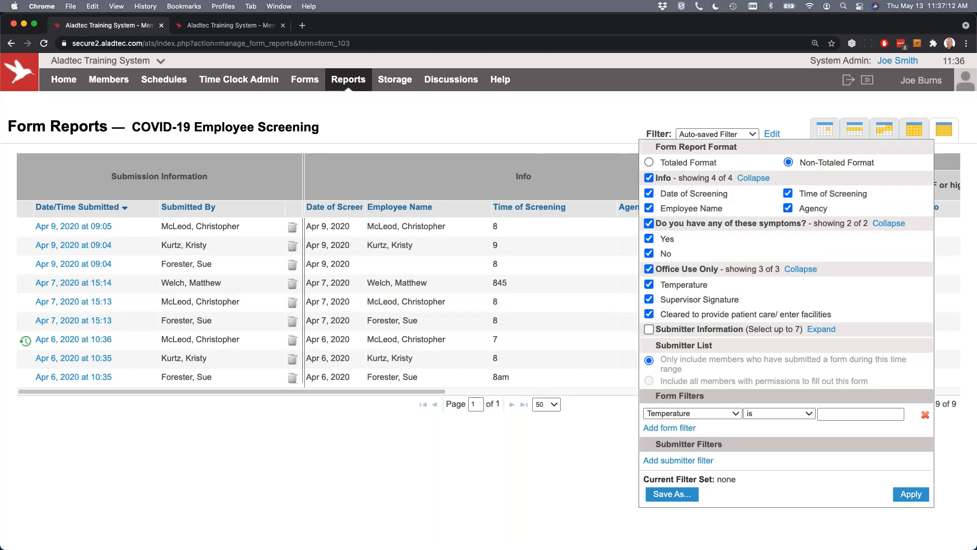
click(649, 284)
click(787, 416)
click(787, 415)
click(834, 413)
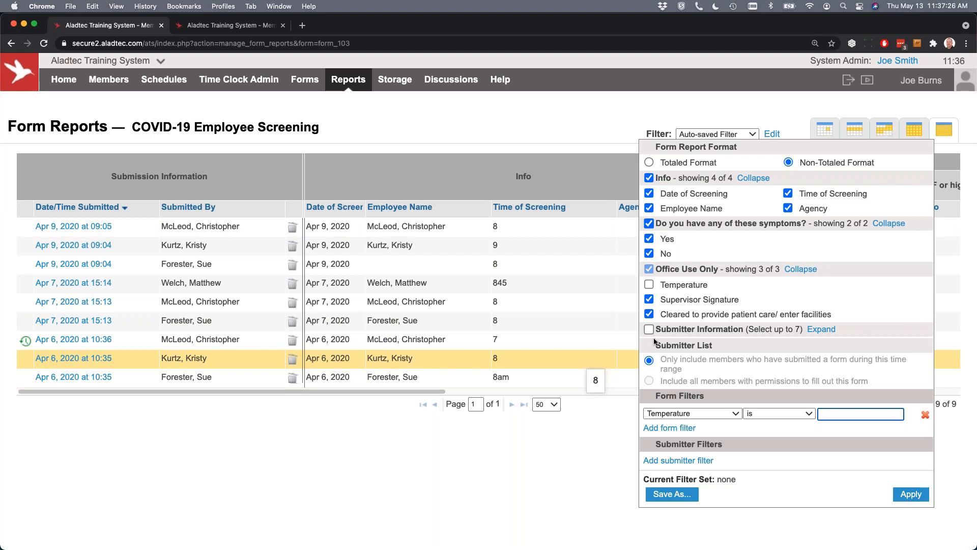
click(692, 413)
click(695, 375)
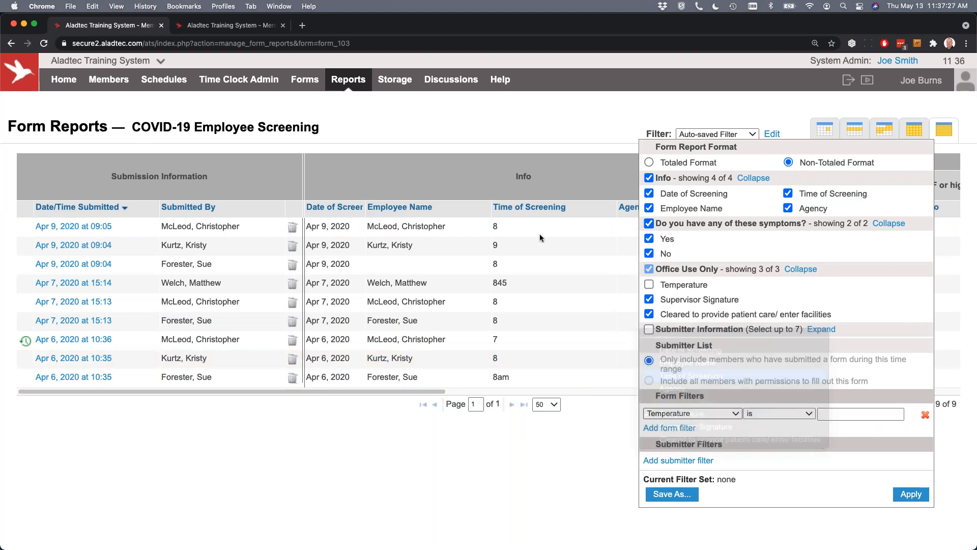
click(828, 416)
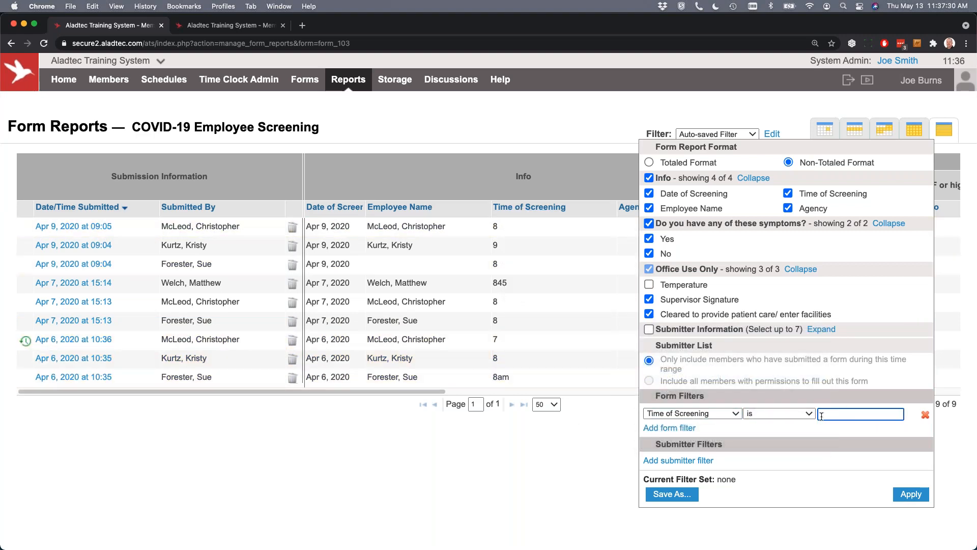
text(8)
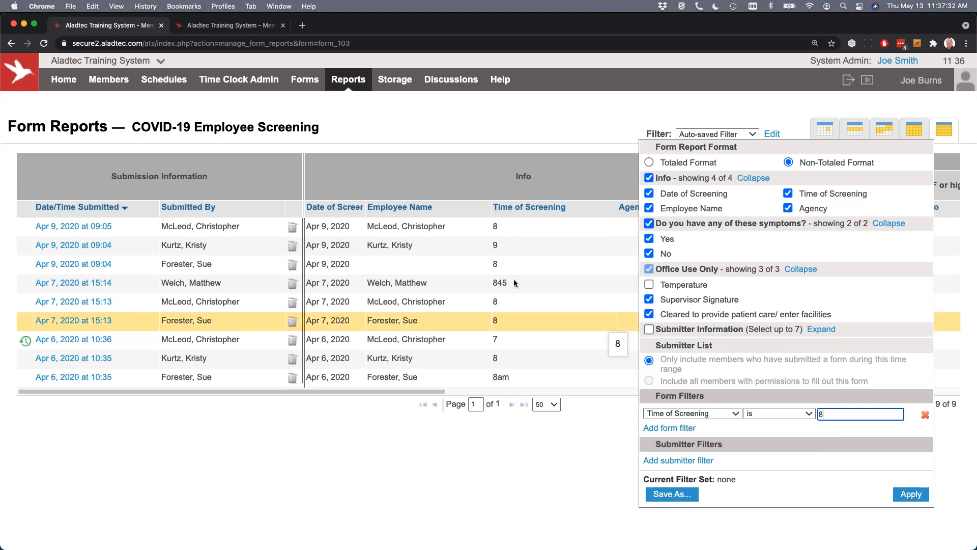
click(910, 494)
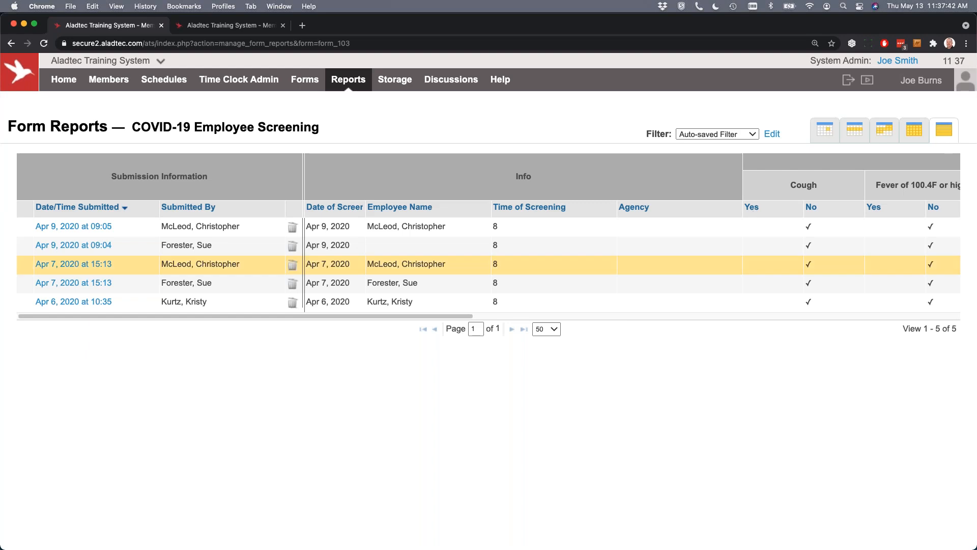
Check the filter's save option, the list of shared and personal filters, and the report's Office Use Only columns
click(771, 134)
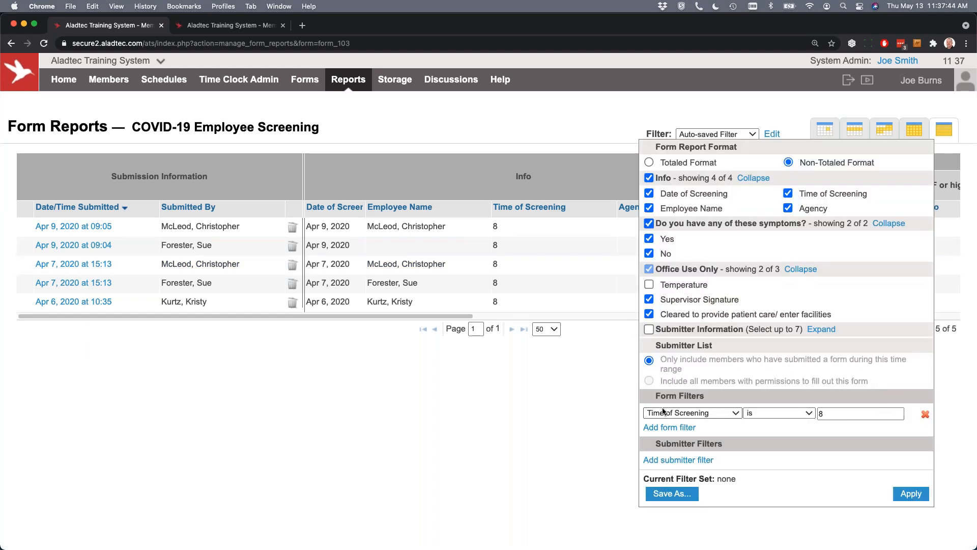
click(671, 495)
click(714, 134)
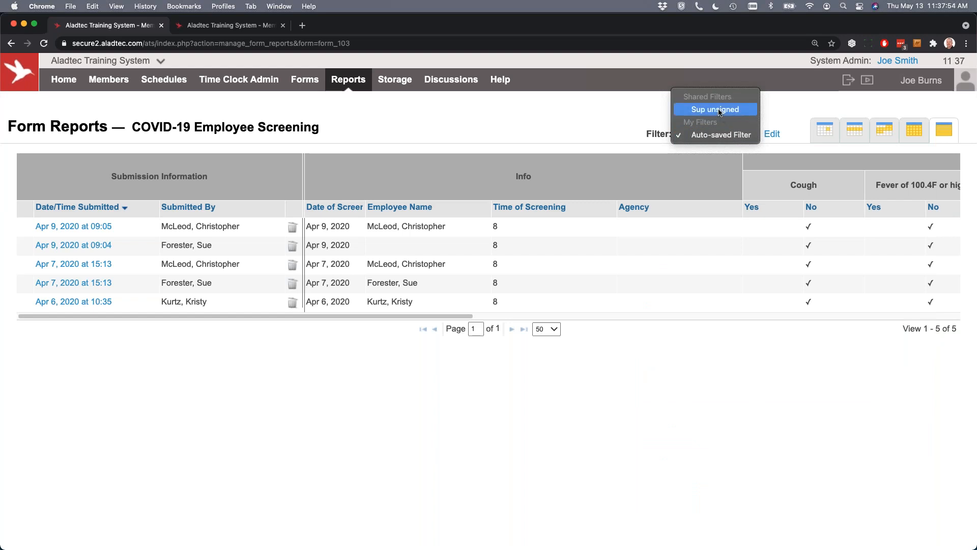
click(458, 313)
drag(446, 316, 932, 316)
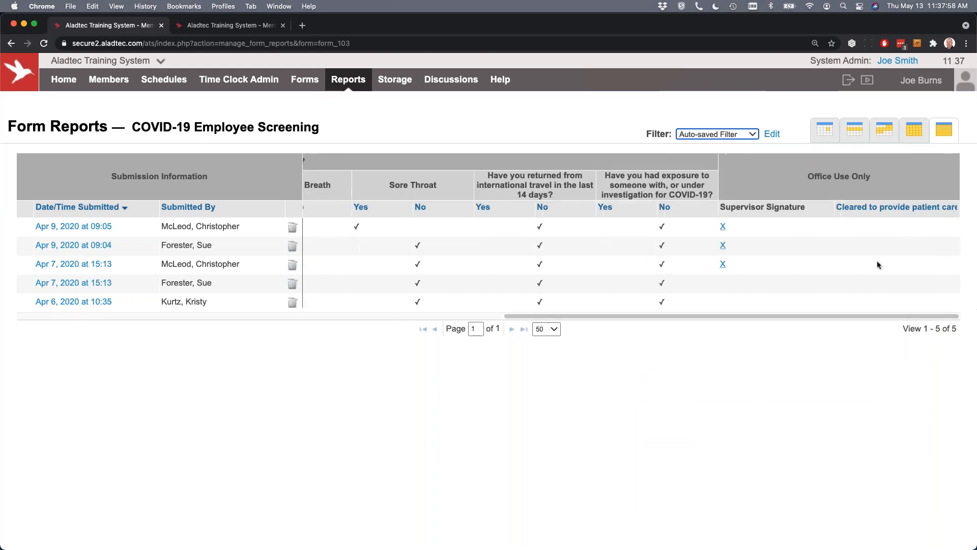
Switch the report to the shared filter Sup unsigned and review its form filter settings
click(731, 138)
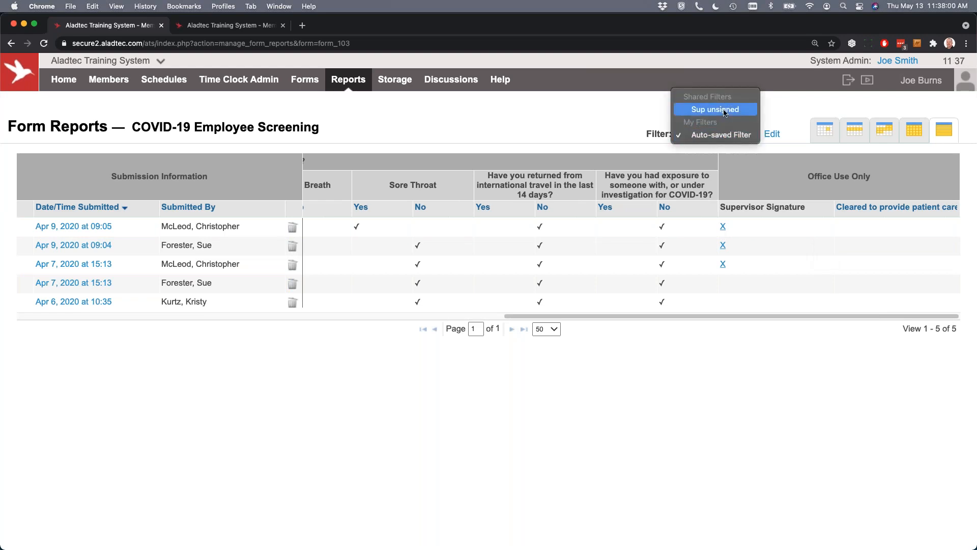
click(724, 111)
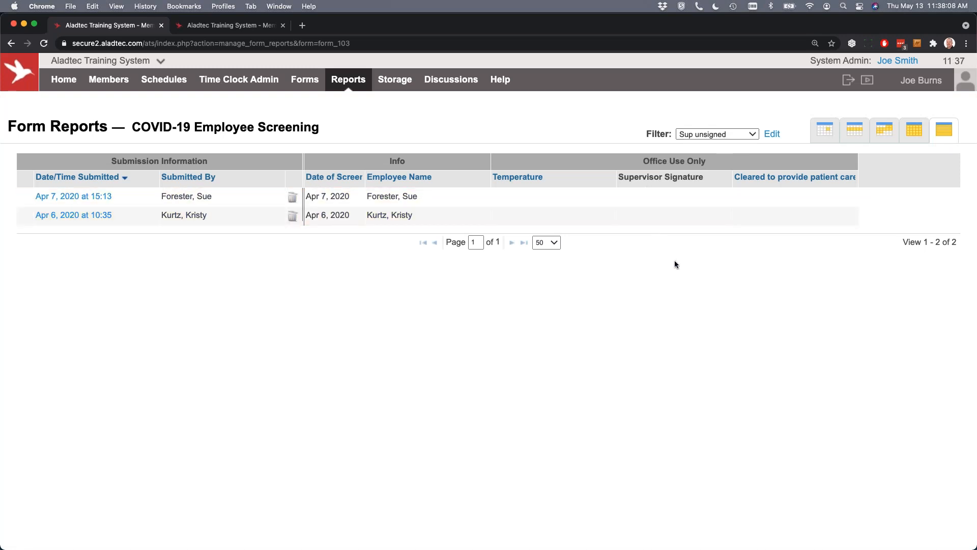
click(771, 135)
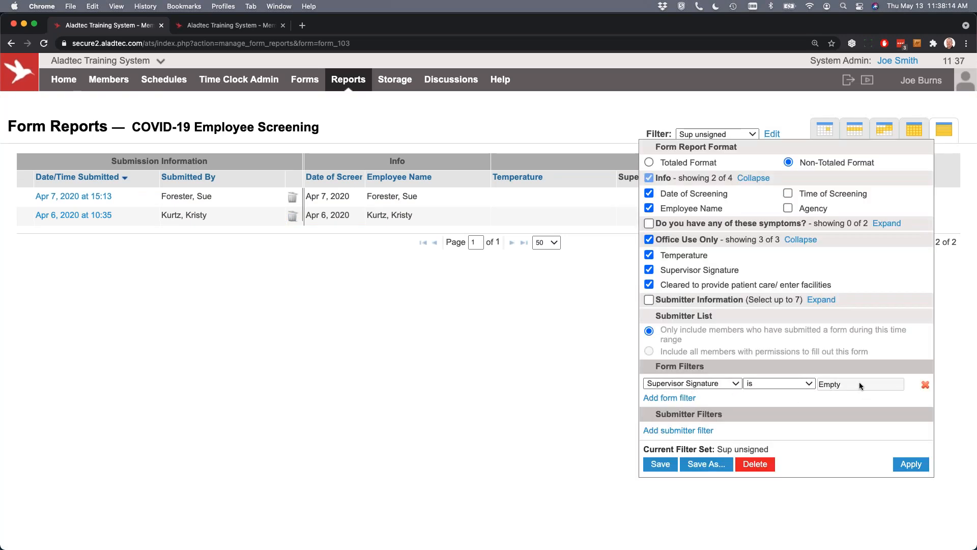
click(589, 256)
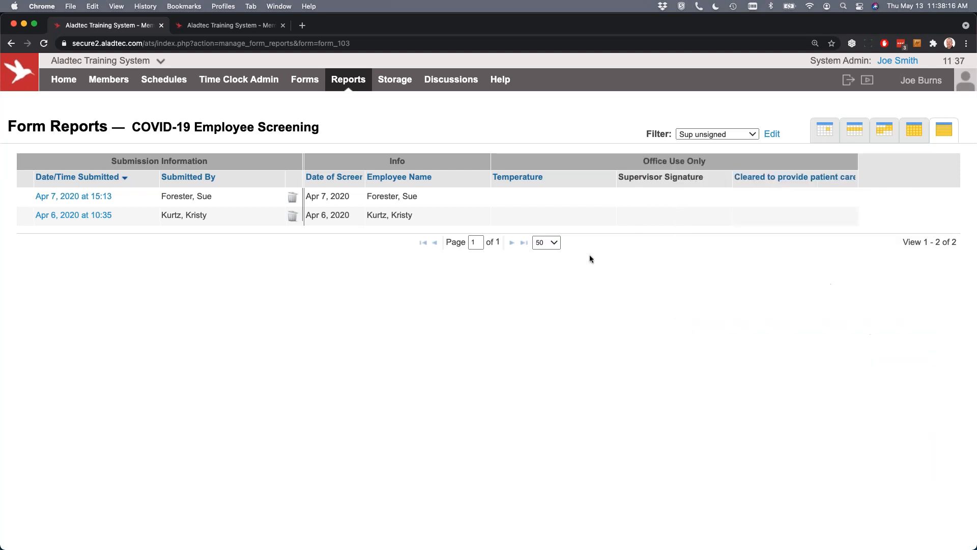
Remove the Supervisor Signature form filter from the filter settings and apply the change to the report
click(772, 134)
click(925, 385)
click(911, 448)
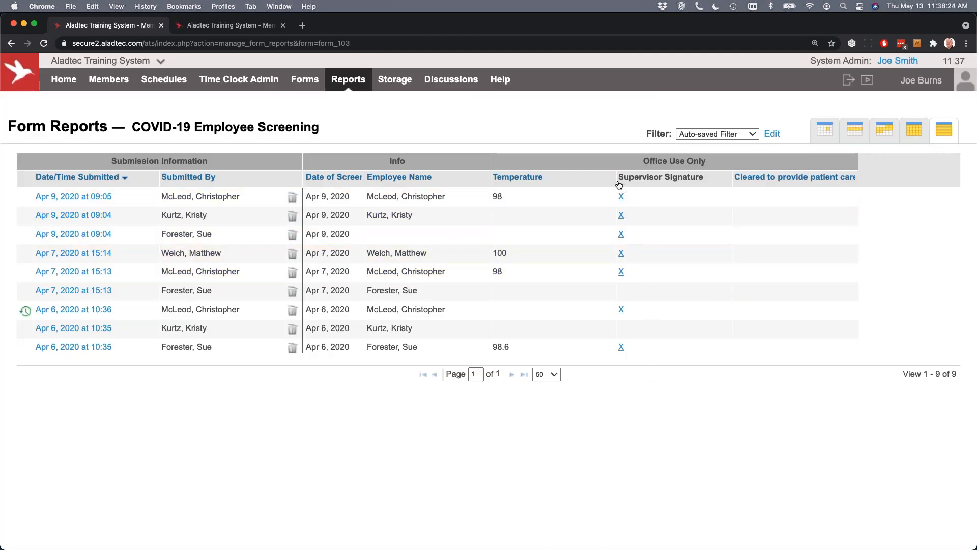
View the supervisor signatures of the Apr 9, 2020 submissions at 09:05 and the first at 09:04, closing each
click(622, 197)
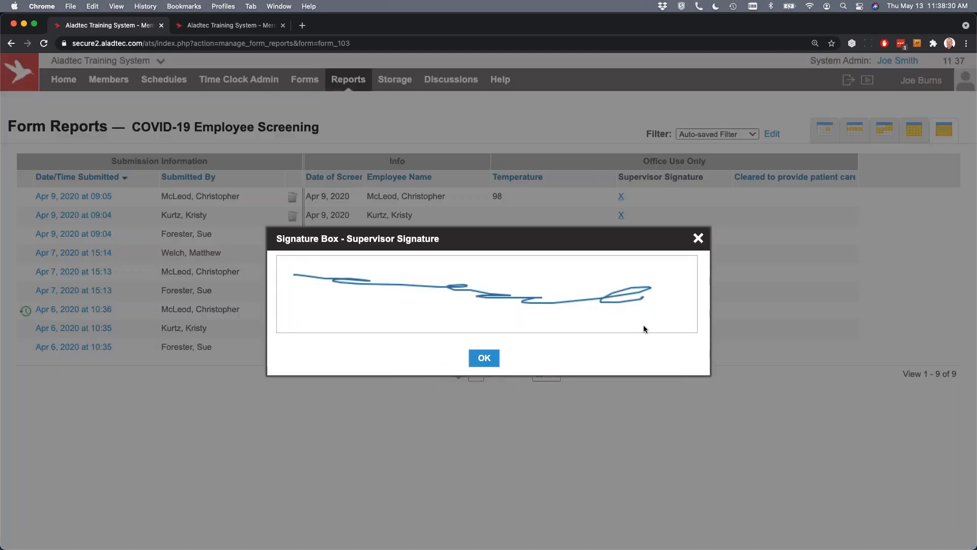
click(697, 238)
click(621, 215)
click(698, 237)
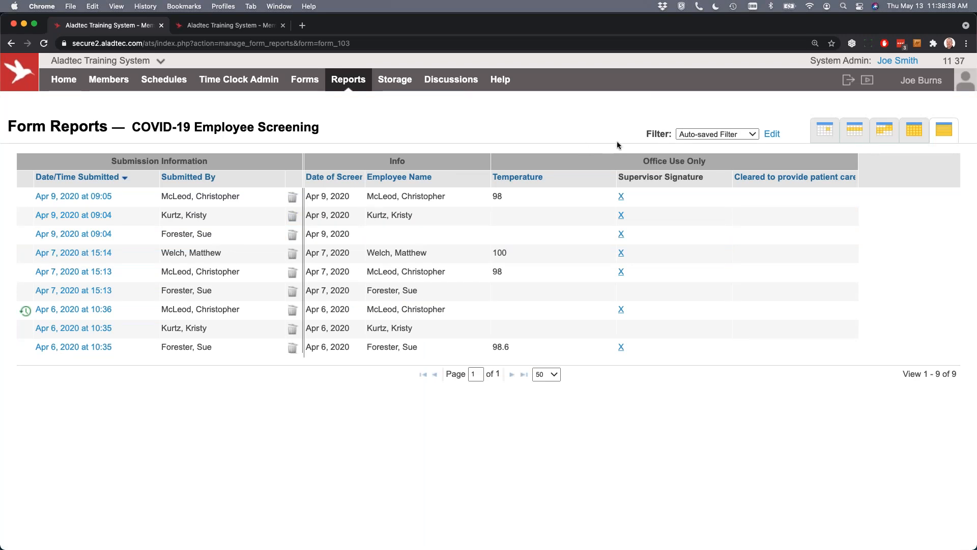
Open the Time Sheet form report from the Time Sheets category
mouse_move(350, 83)
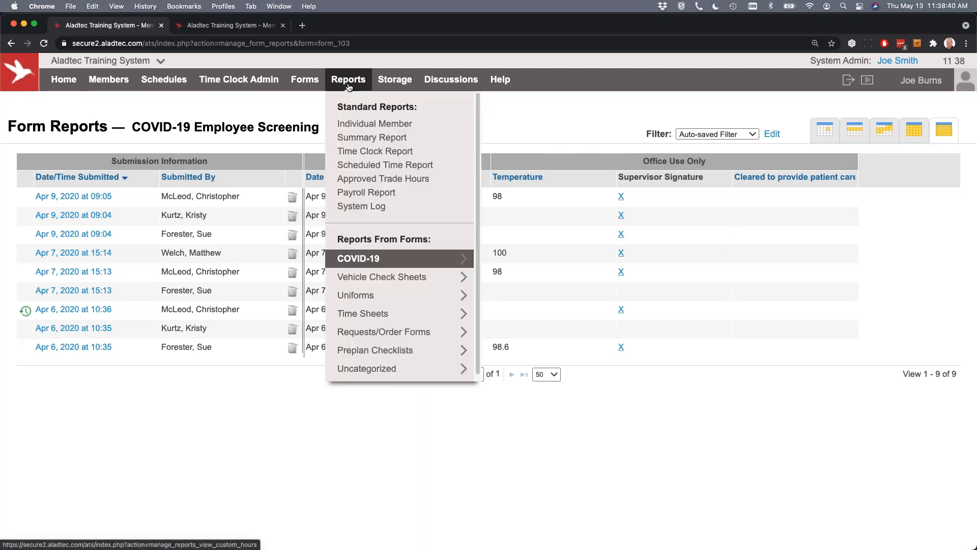
mouse_move(427, 319)
click(524, 326)
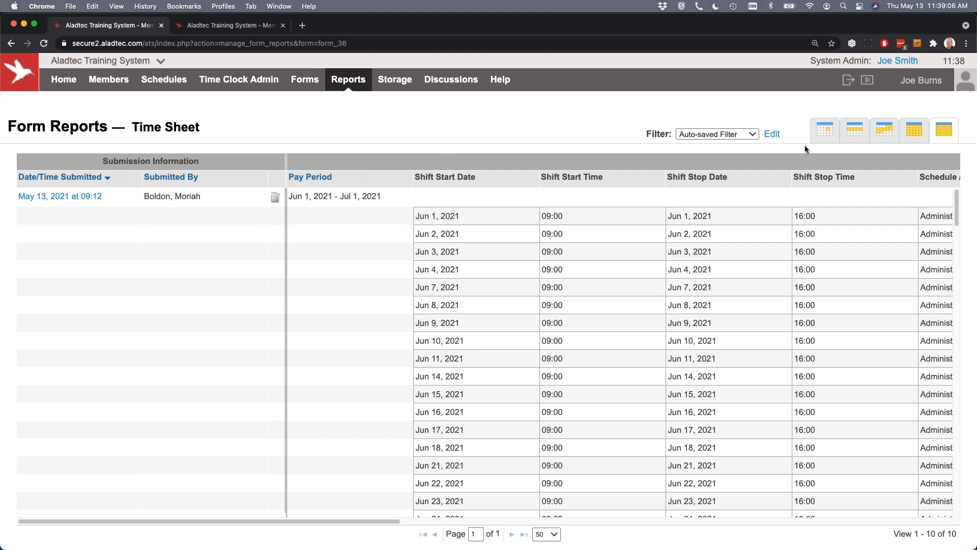
Filter the Time Sheet report to the pay period range Apr 25, 2021 at 07:00 - May 9, 2021 at 07:00
click(772, 135)
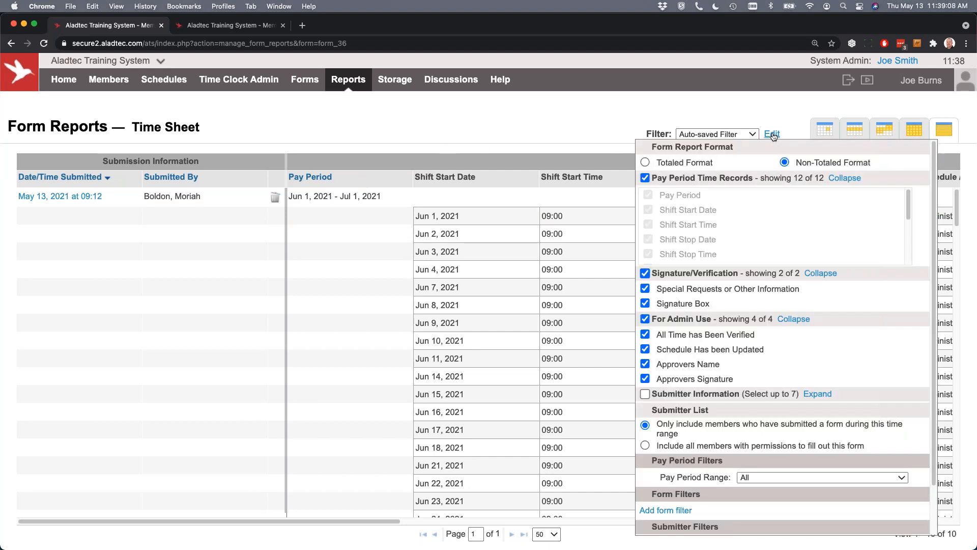
click(850, 179)
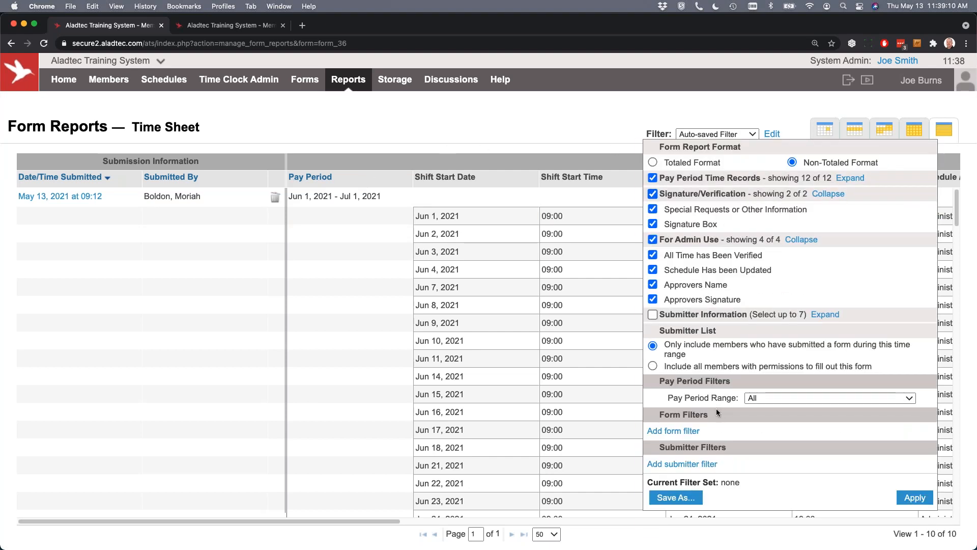
click(783, 398)
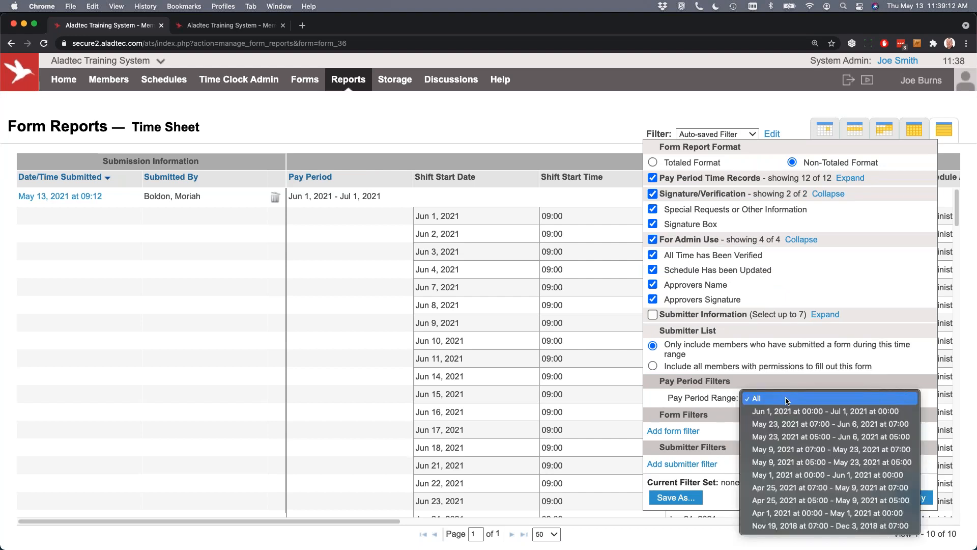
click(778, 424)
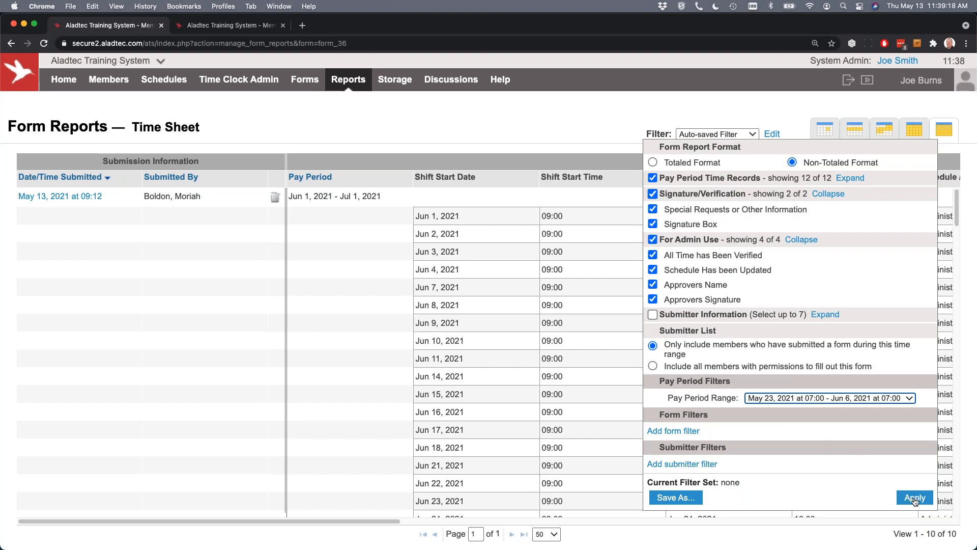
click(794, 401)
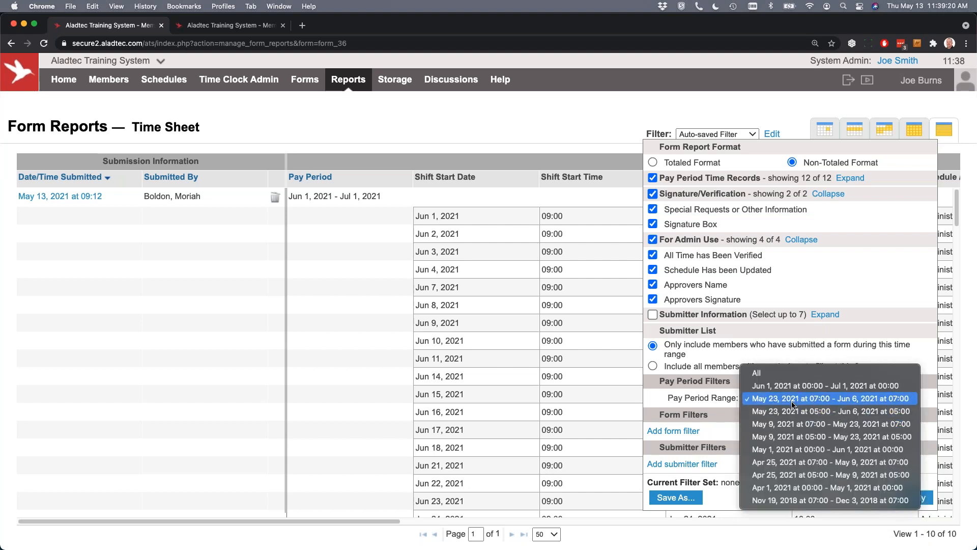
click(796, 464)
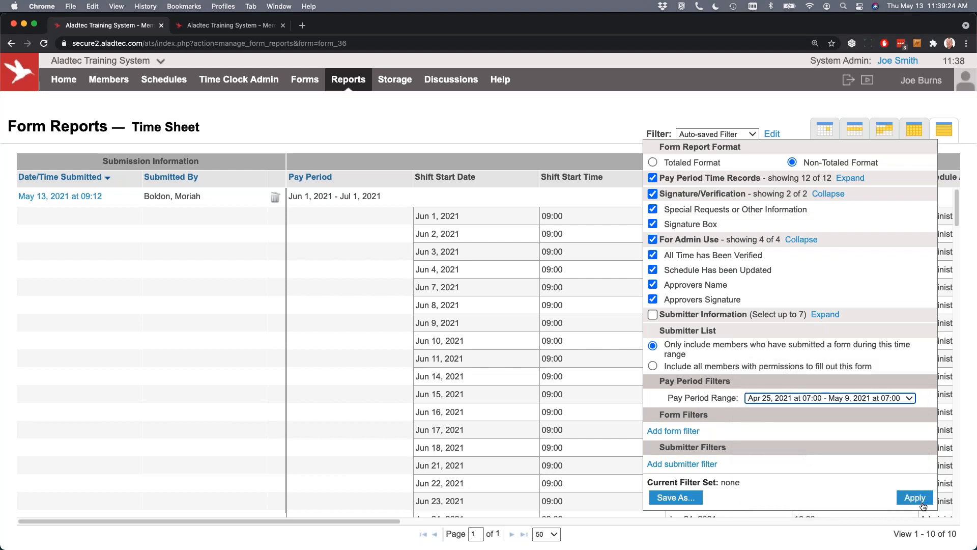
click(602, 378)
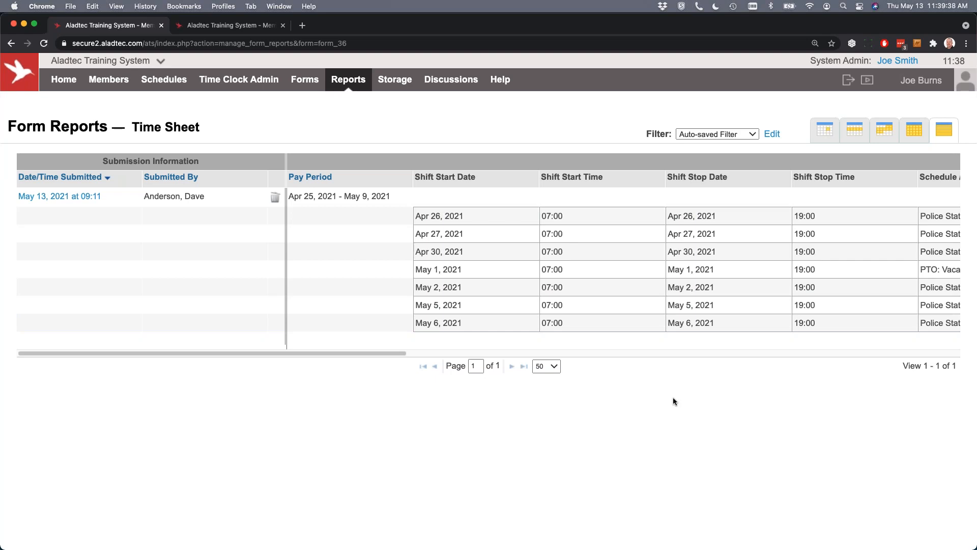
mouse_move(392, 352)
mouse_down()
mouse_move(967, 349)
mouse_move(282, 358)
mouse_up()
Reopen the COVID-19 Employee Screening report, check the Apr 6, 2020 at 10:36 submission's modification details, and open that submission
click(335, 82)
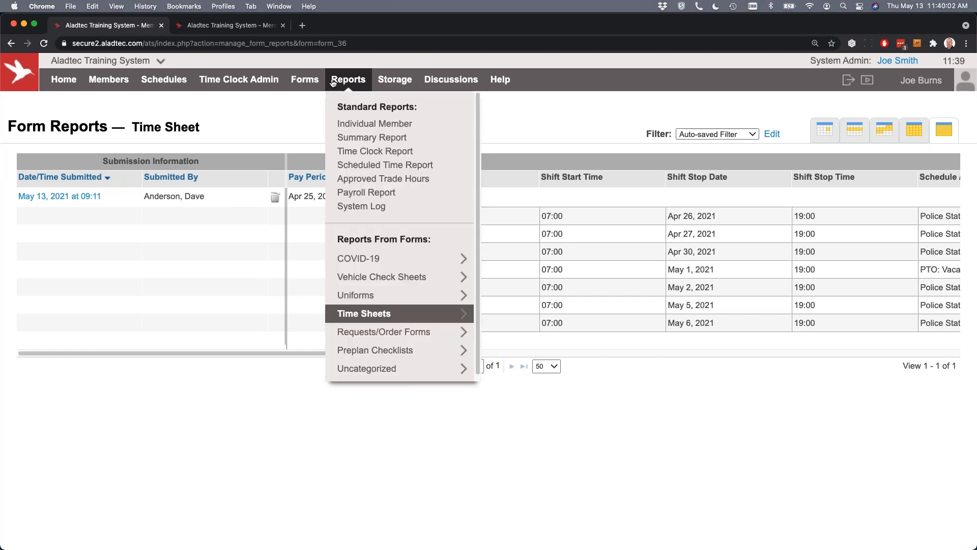
mouse_move(380, 344)
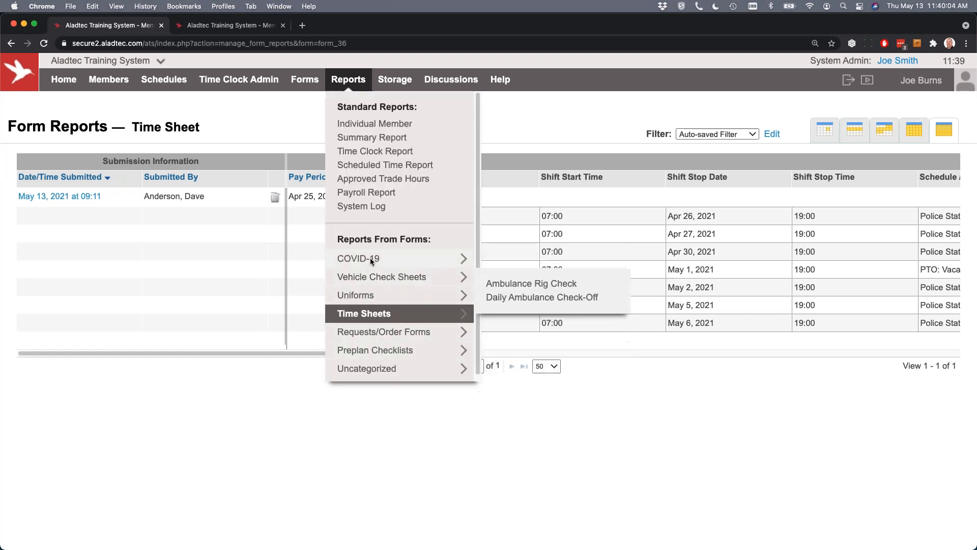
mouse_move(370, 257)
click(548, 320)
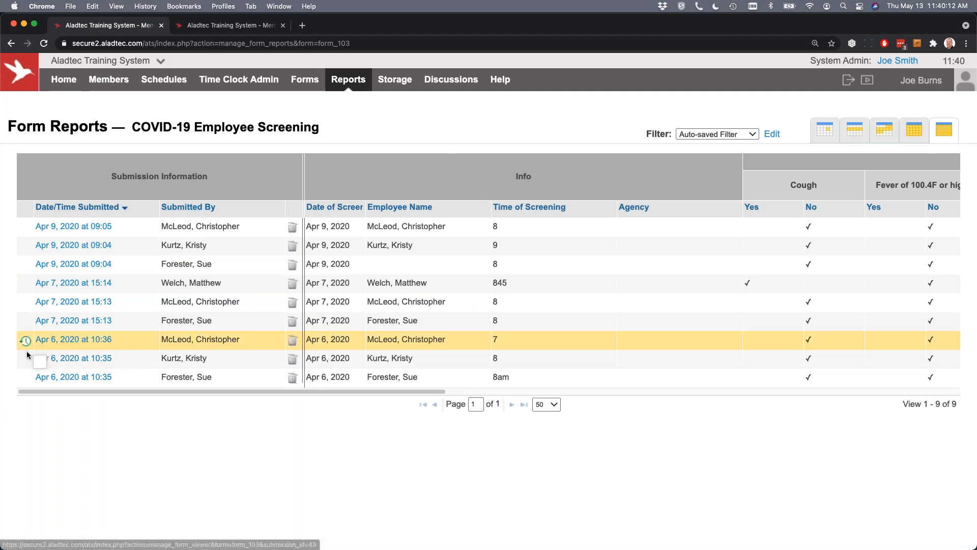
mouse_move(25, 346)
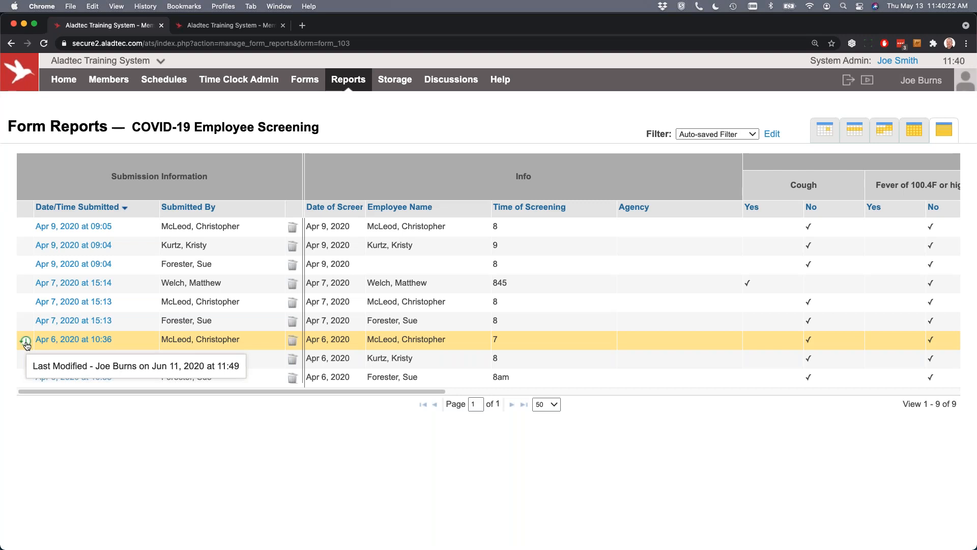
click(41, 342)
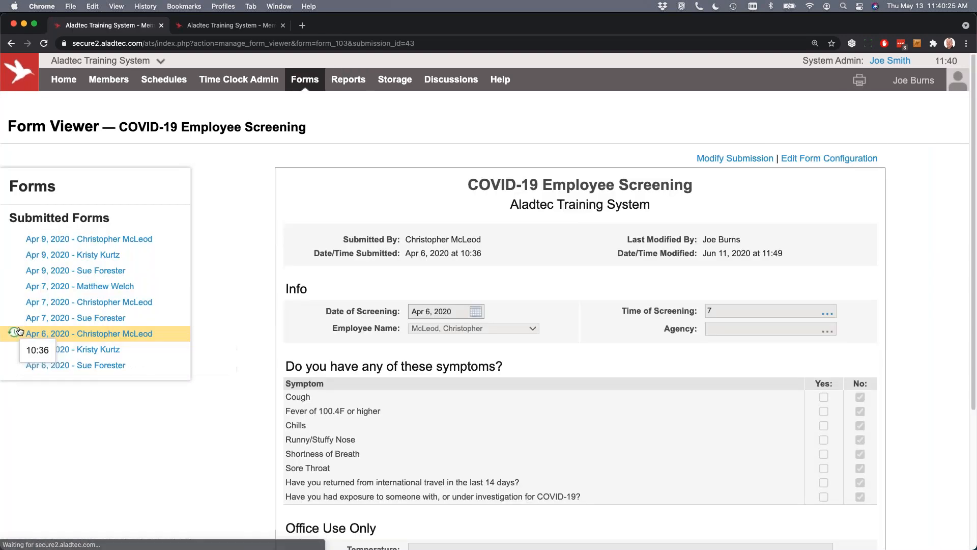
View the modification history and change details of the Apr 6, 2020 at 10:36 screening submission, closing both
click(14, 332)
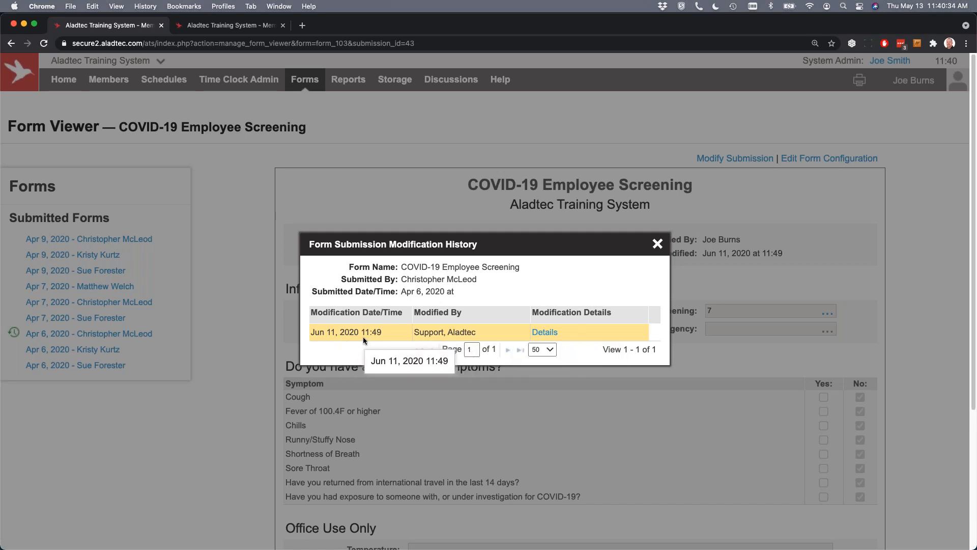
click(554, 334)
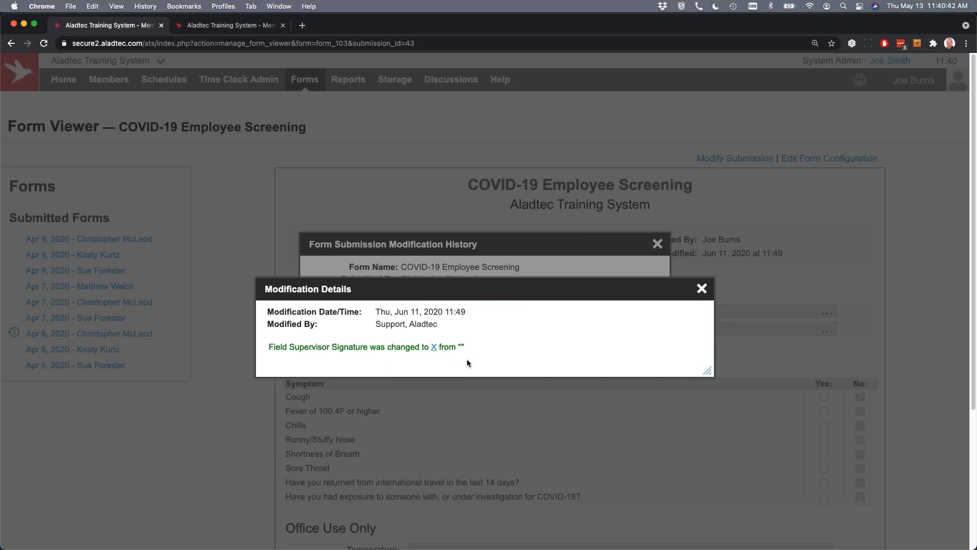
click(701, 289)
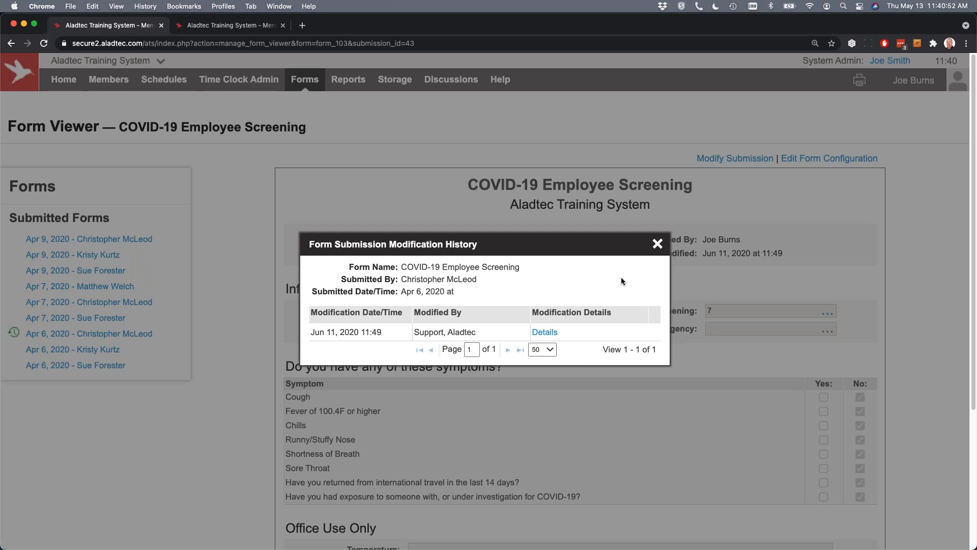
click(657, 245)
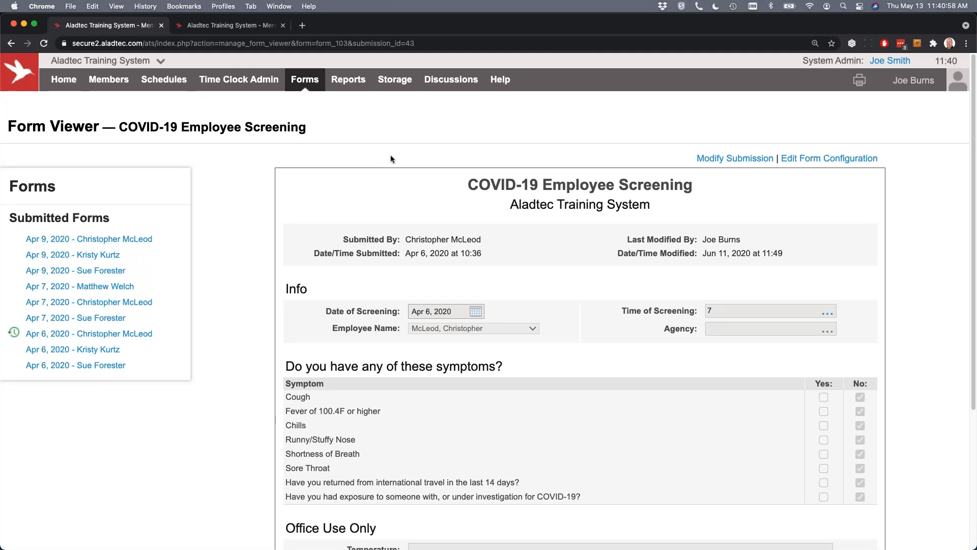
Open the COVID-19 Employee Screening form's configuration and check its form category in the settings, closing them unchanged
click(824, 159)
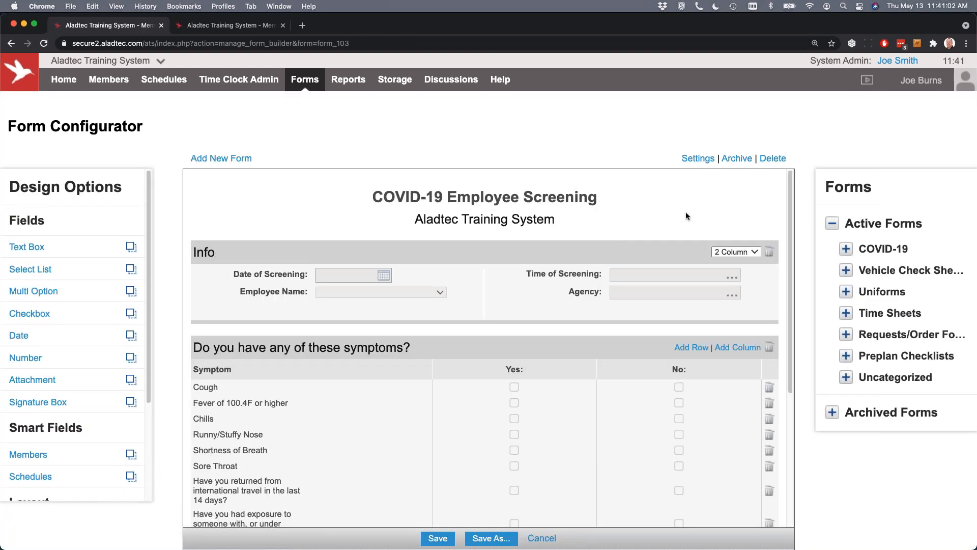
click(697, 159)
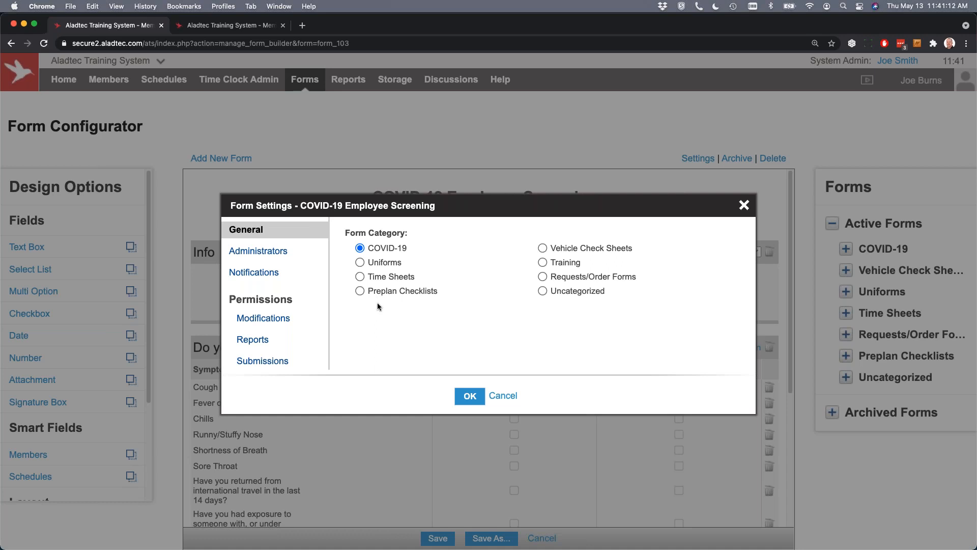
click(744, 206)
mouse_move(304, 79)
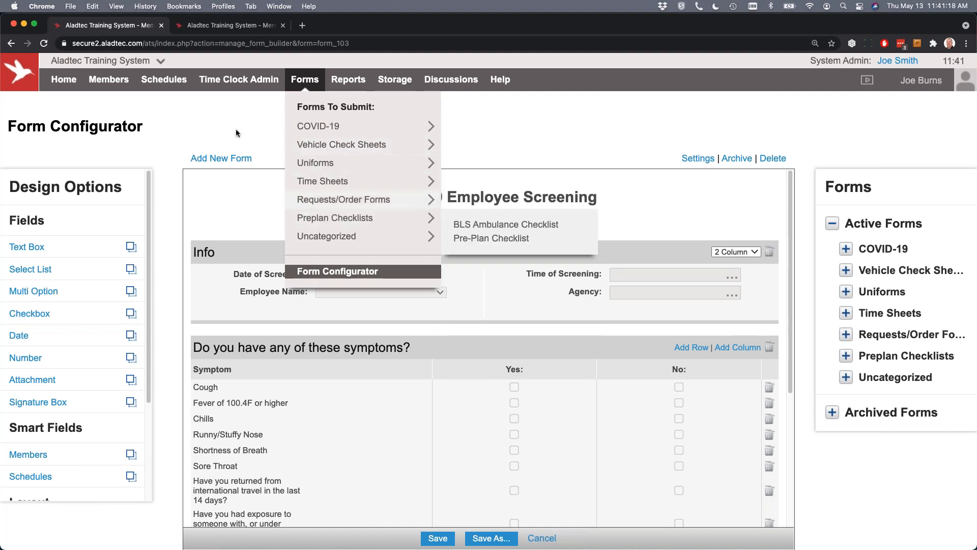
Open the system's form category setup and move Preplan Checklists directly above Time Sheets
mouse_move(84, 68)
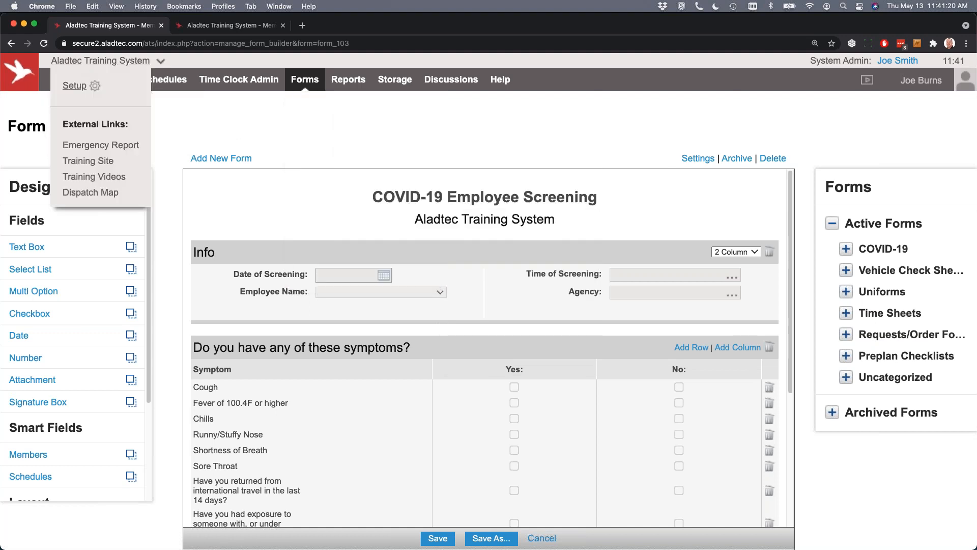
click(79, 91)
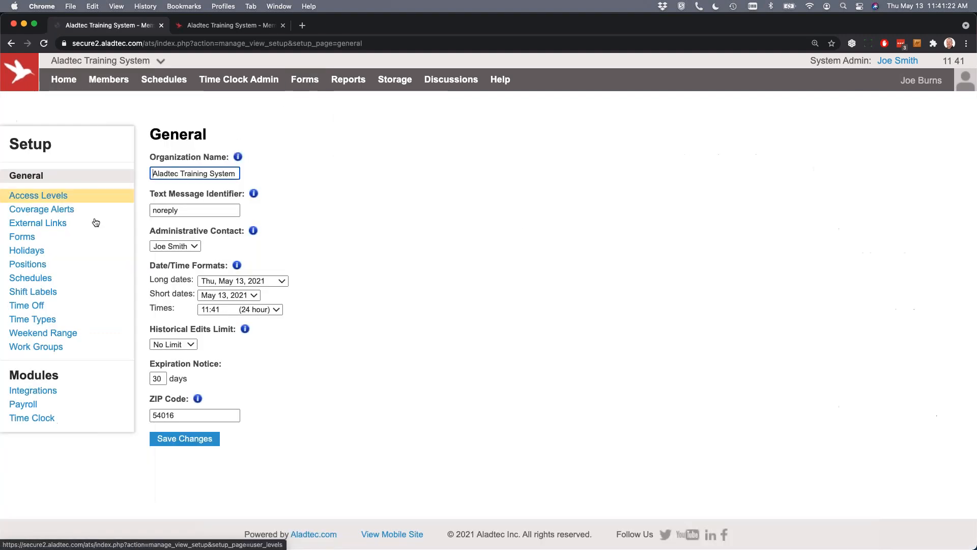
click(22, 237)
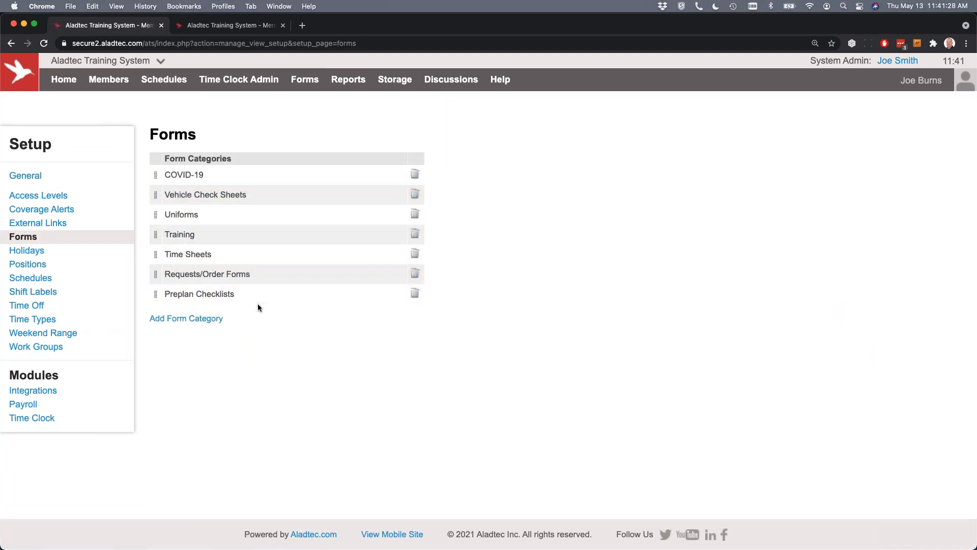
drag(155, 294, 155, 253)
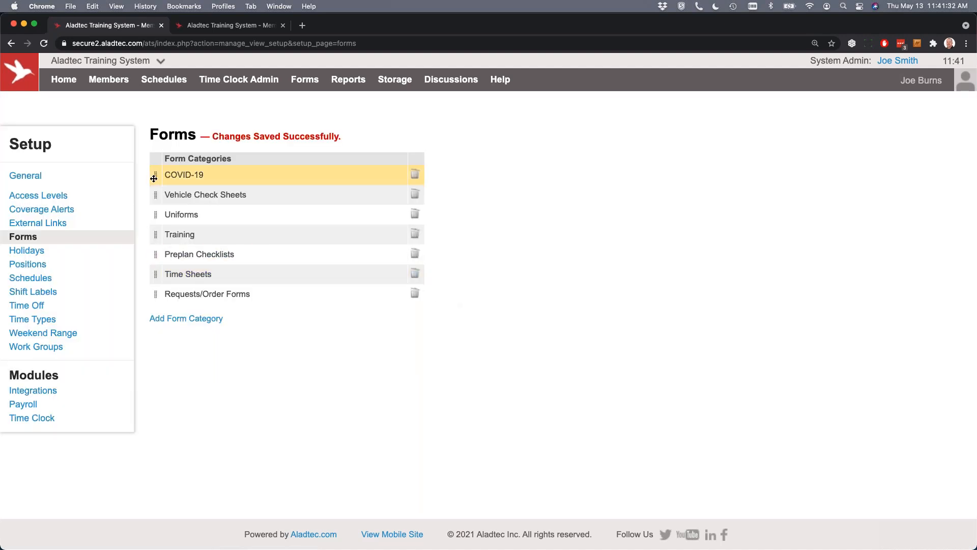
Open the Vehicle Check Sheets category name for editing, cancel it, and check the category order under the forms to submit
click(257, 194)
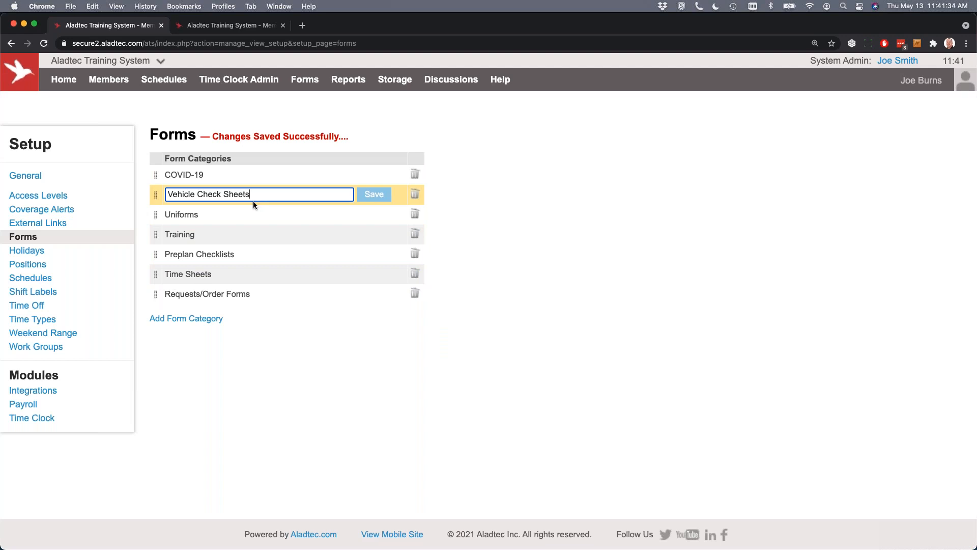
click(331, 369)
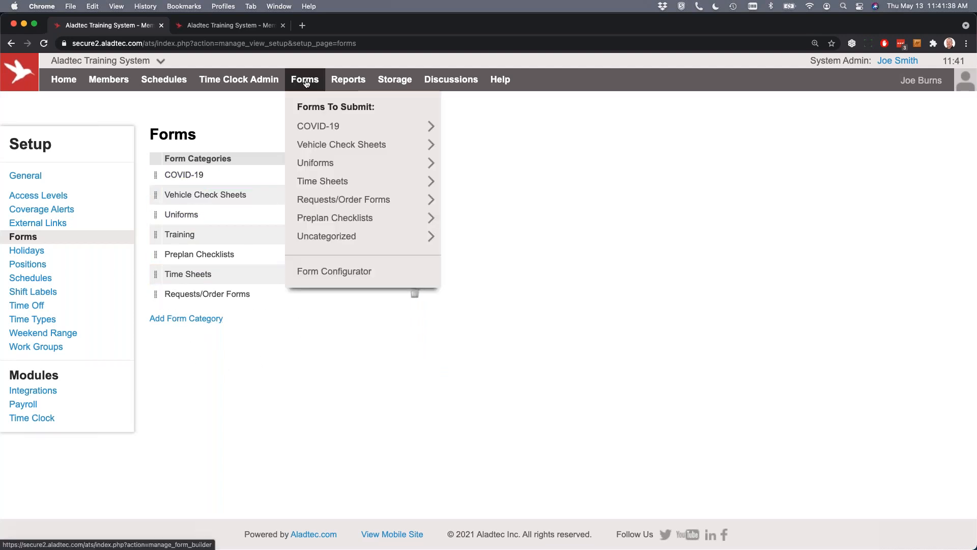
mouse_move(313, 132)
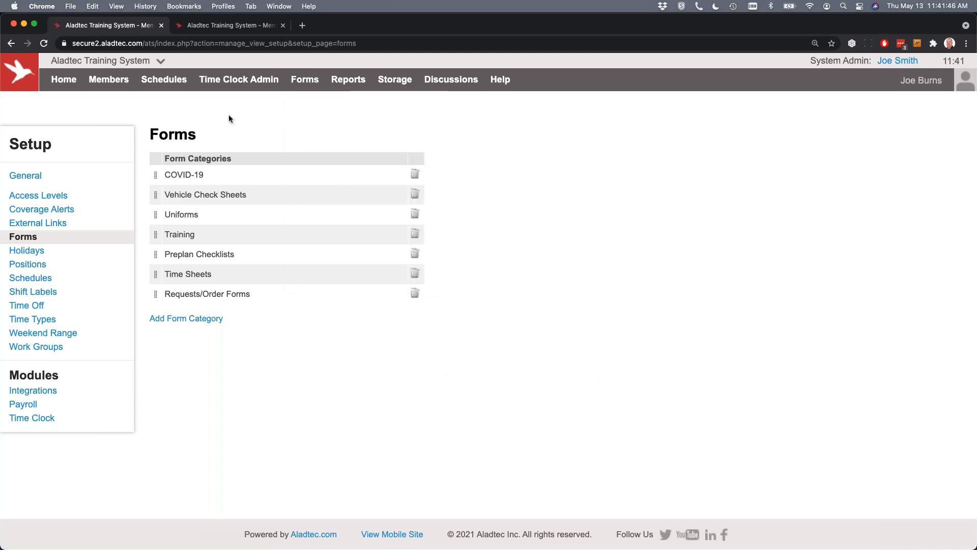
Switch from the home page to the mobile site as an impersonated regular member
click(63, 79)
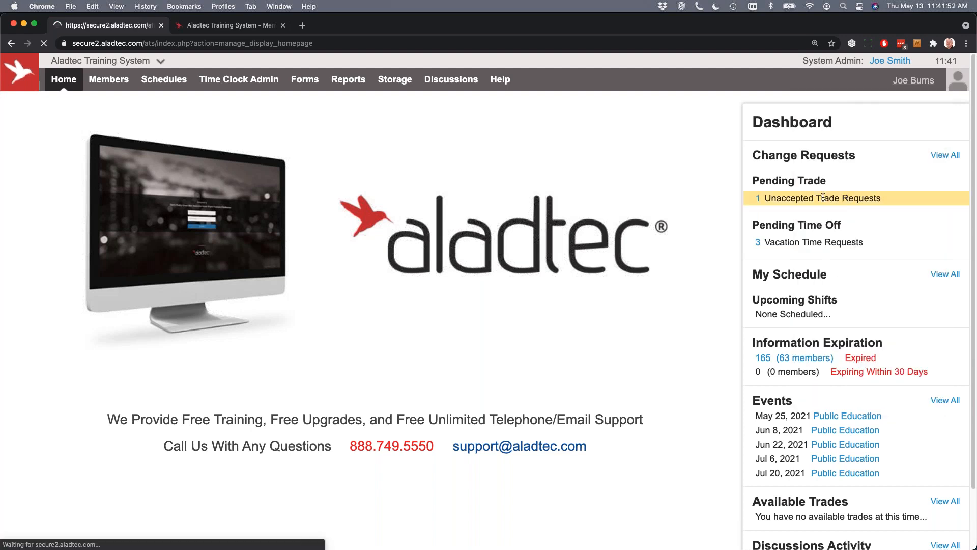
scroll(498, 282, down, 2)
scroll(499, 286, down, 3)
click(388, 534)
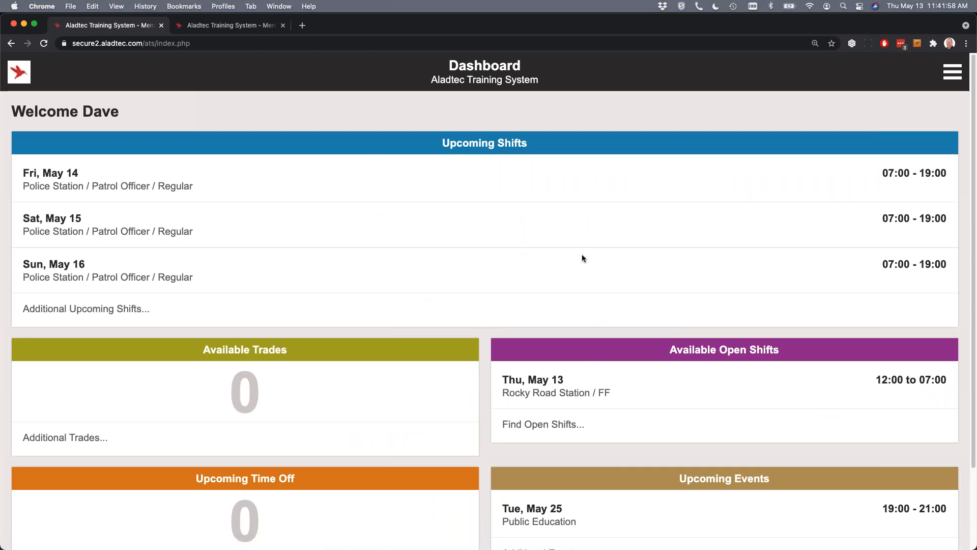
Open the Time Sheet form from the Time Sheets category on the mobile site
click(952, 72)
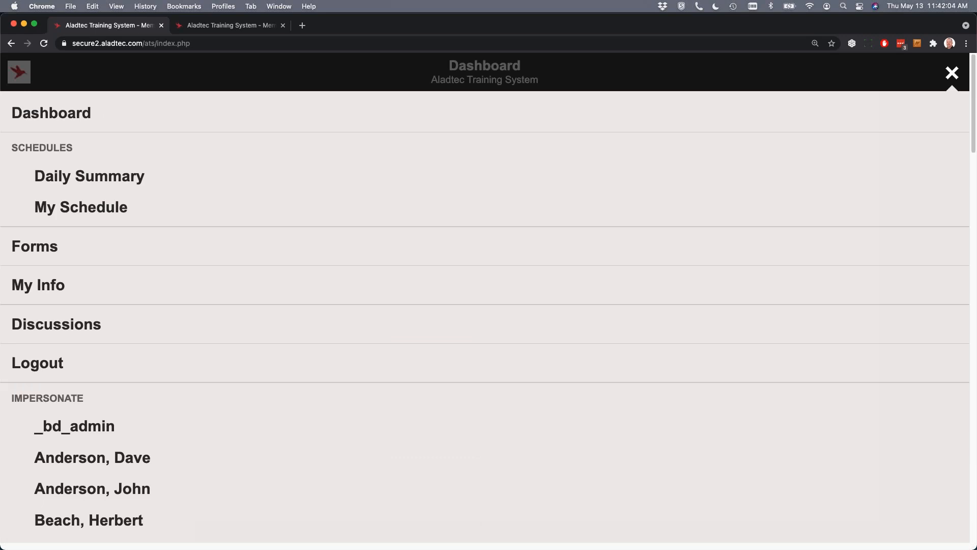
click(34, 251)
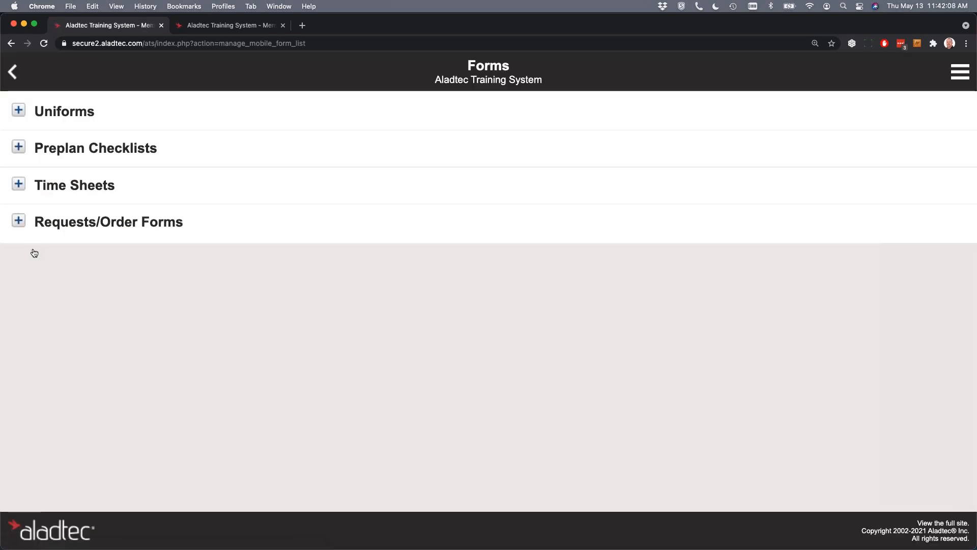
click(20, 187)
click(65, 221)
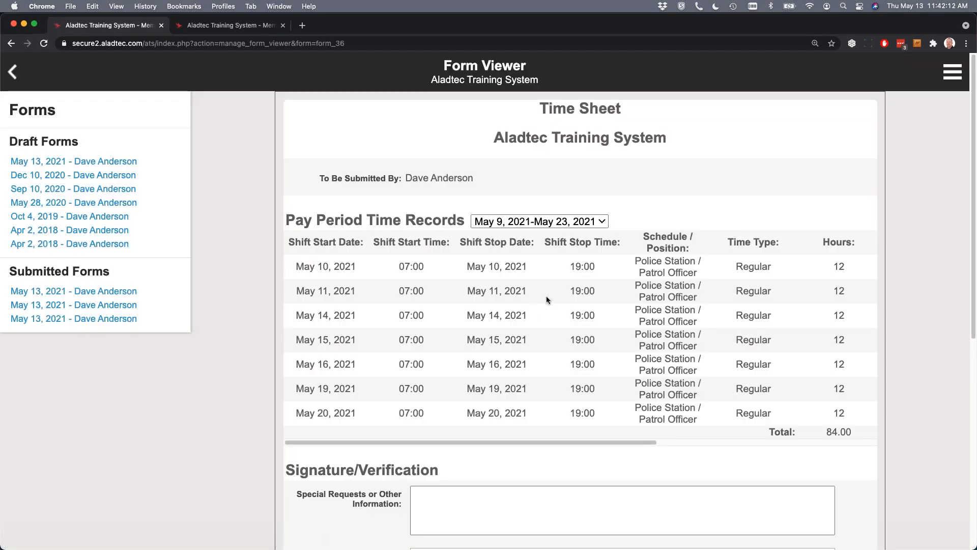
Review the remaining pay period columns of the Time Sheet and draw a wavy signature in its Signature Box
drag(640, 444, 784, 446)
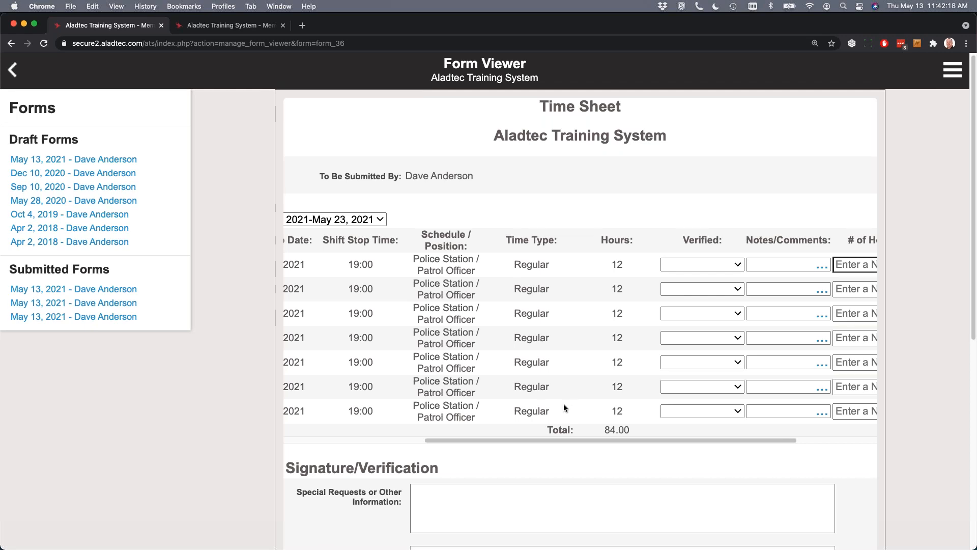
scroll(517, 420, down, 3)
scroll(703, 433, down, 2)
drag(495, 422, 800, 430)
scroll(732, 410, down, 7)
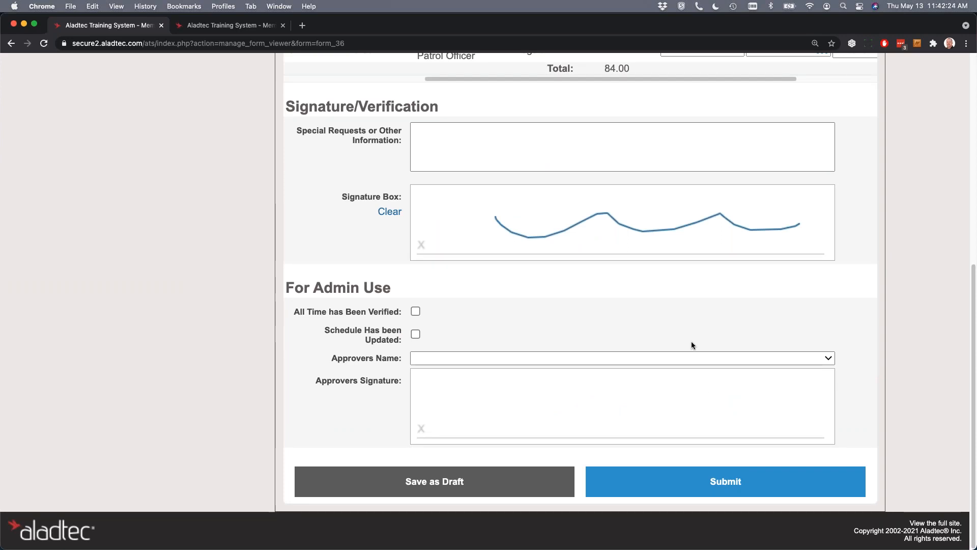
Return to the full site, discarding the unsaved Time Sheet, and switch to the _bd_admin account
scroll(690, 341, up, 10)
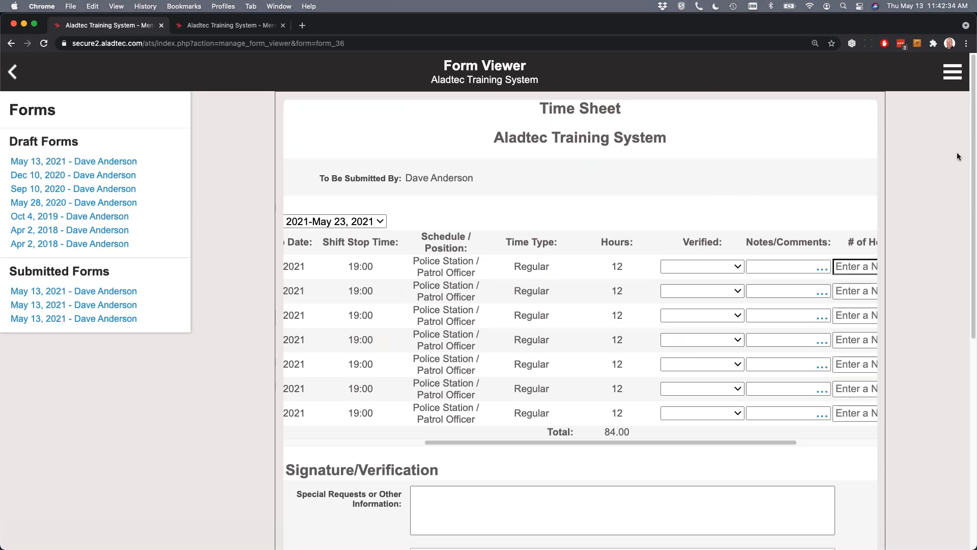
scroll(919, 345, down, 10)
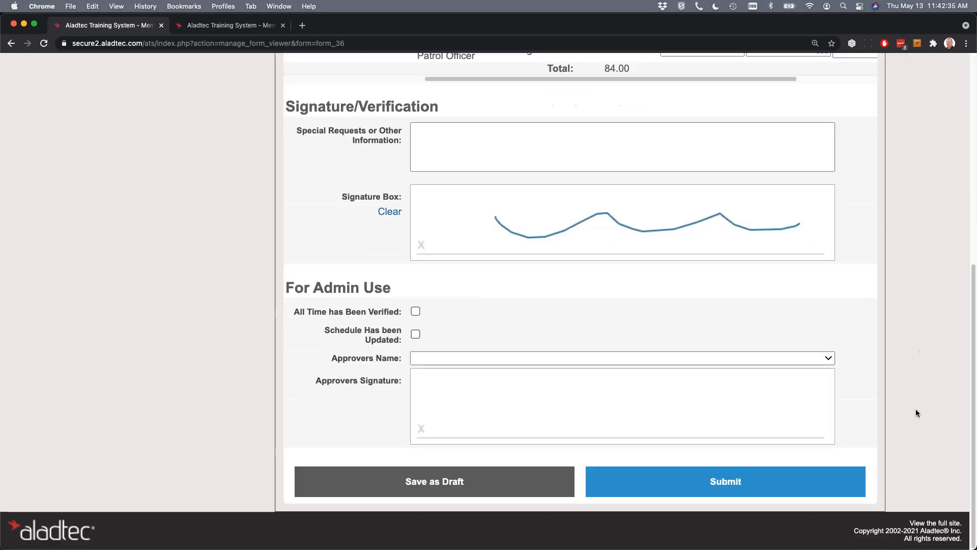
click(947, 524)
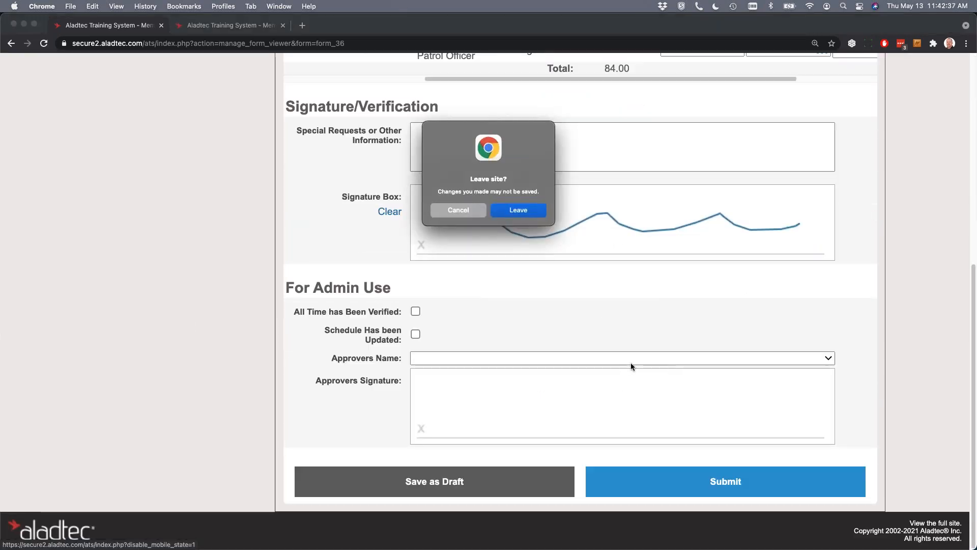
click(522, 213)
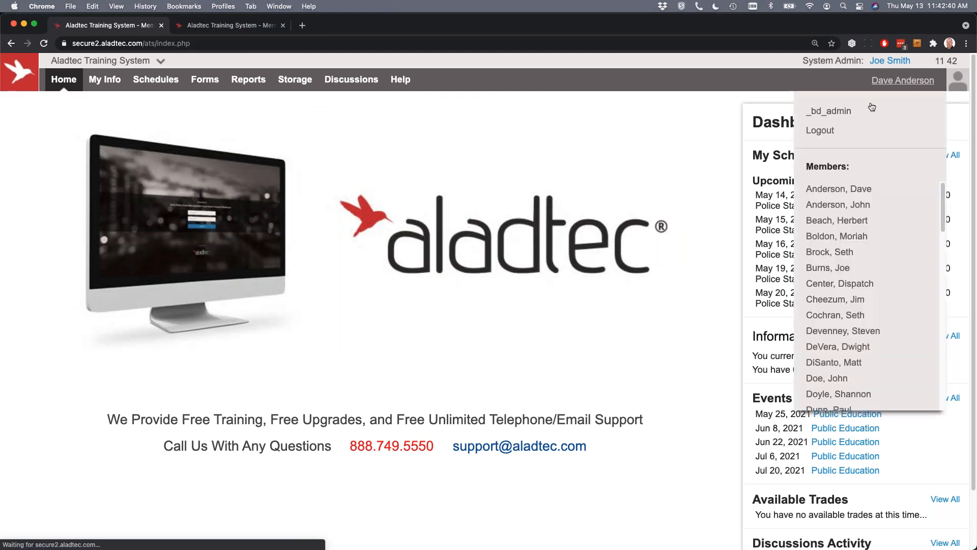
click(912, 81)
click(839, 111)
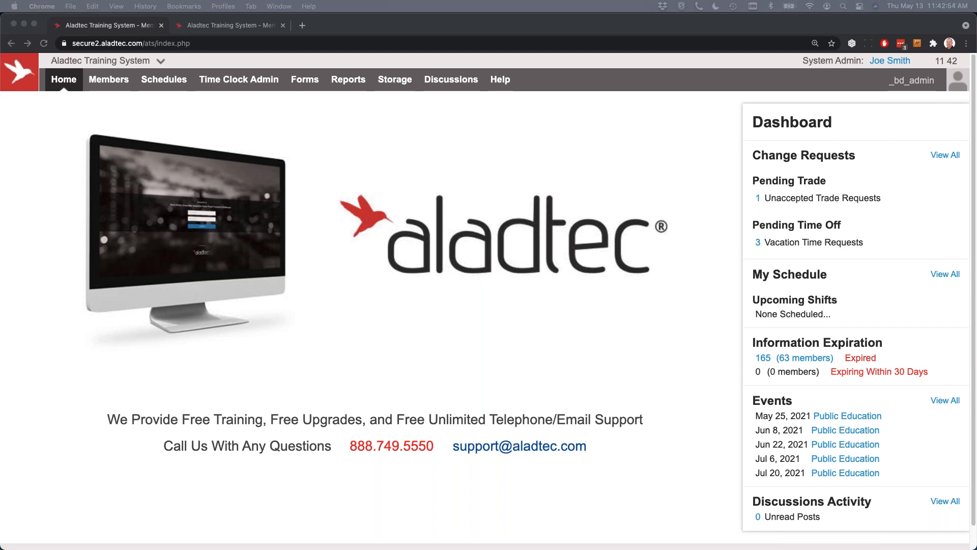
Open the Form Configurator from the administrator's home page
click(343, 80)
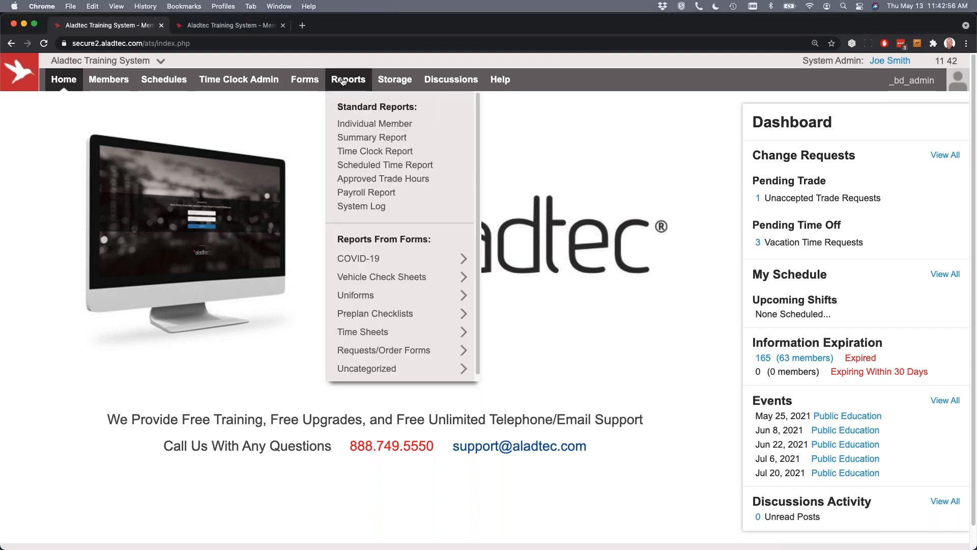
mouse_move(300, 81)
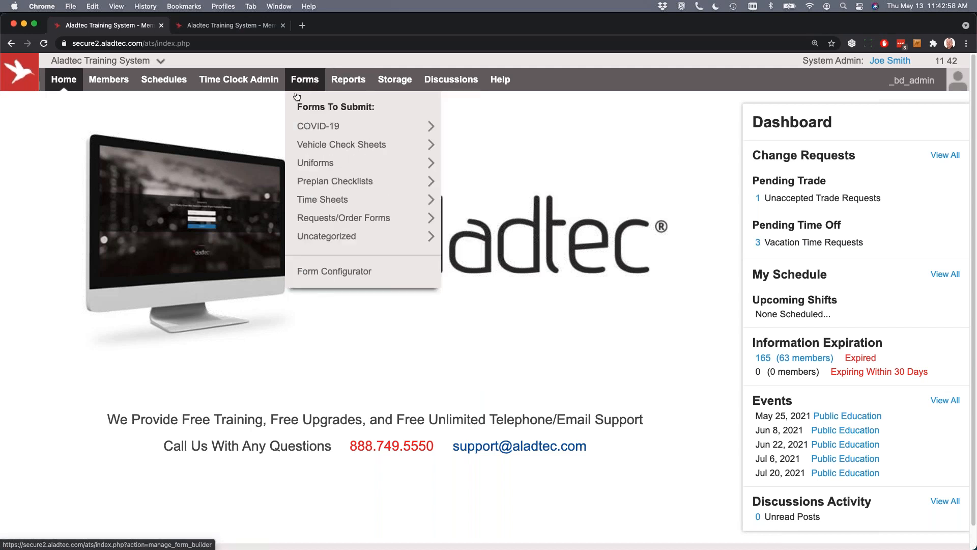
click(312, 274)
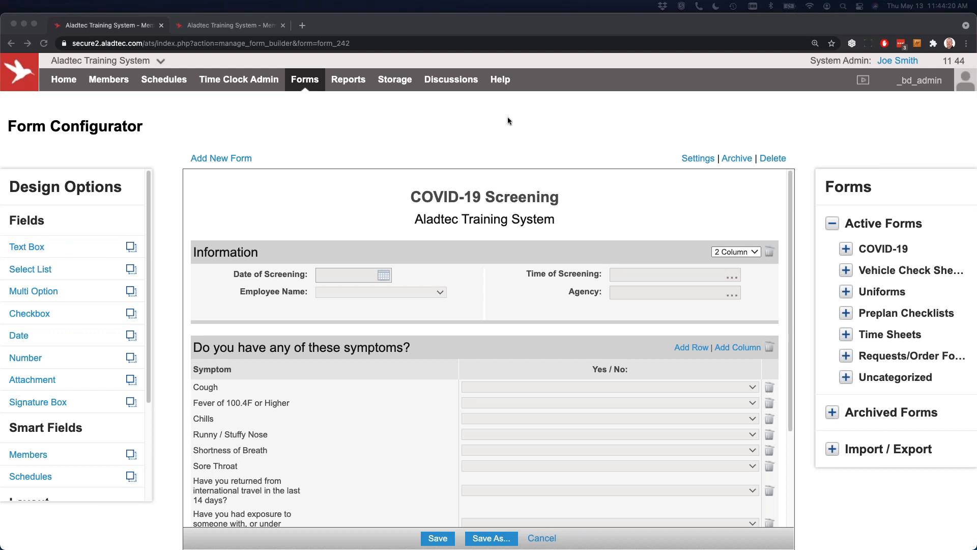
click(481, 140)
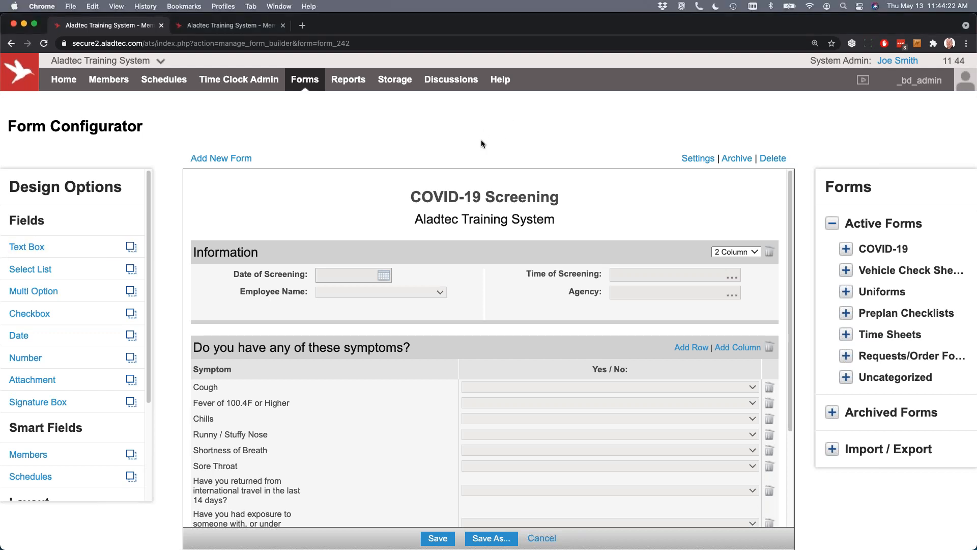
Start adding a new form and browse the premade forms from Apparatus Checklist through Work Orders
click(222, 157)
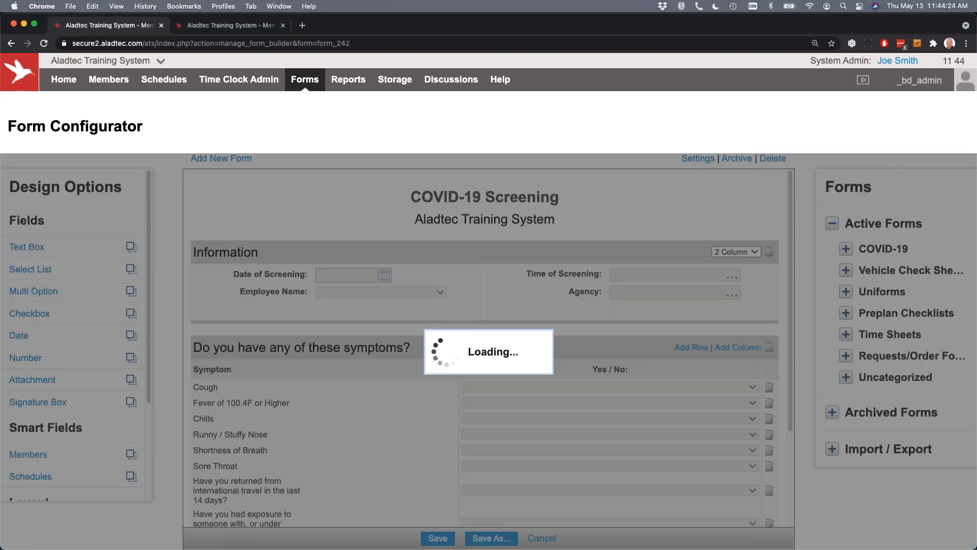
click(936, 63)
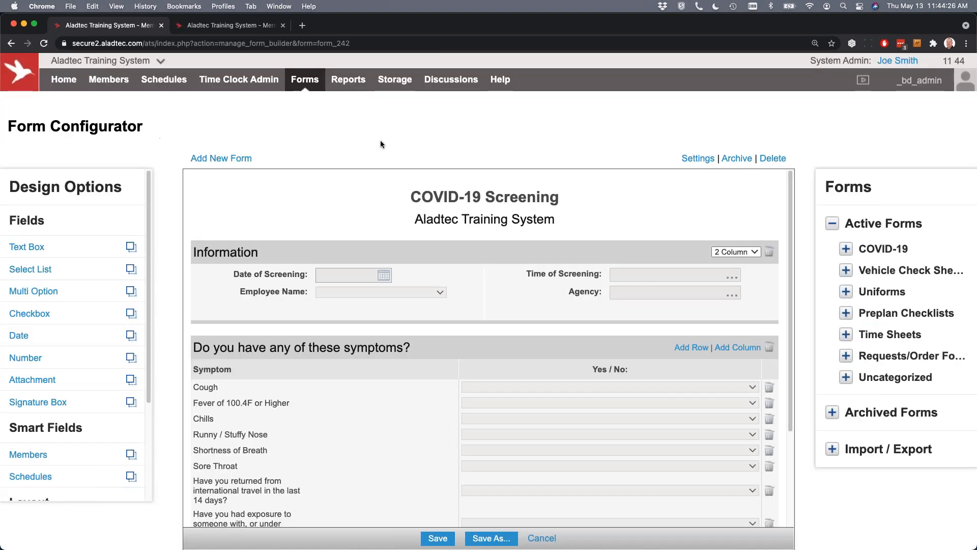
mouse_move(309, 80)
click(221, 158)
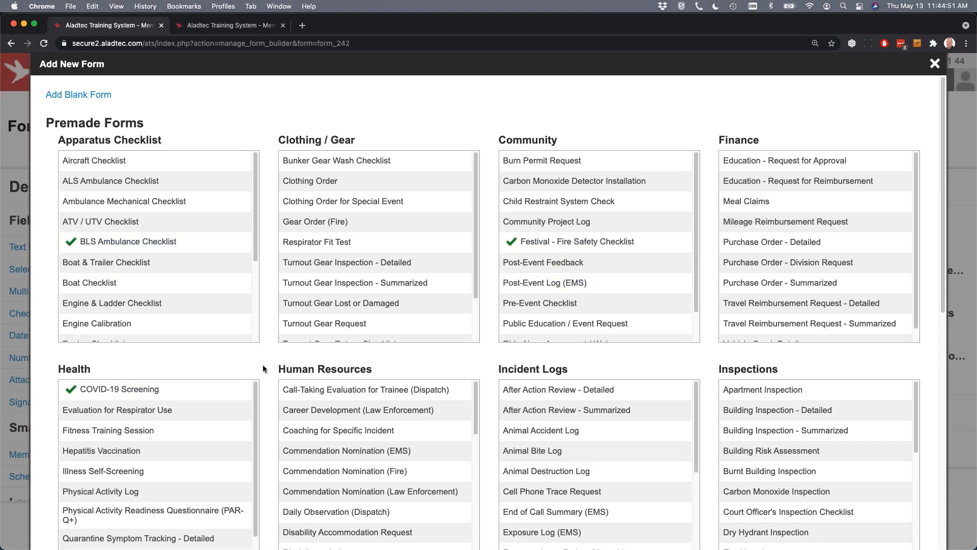
scroll(263, 367, down, 3)
scroll(262, 364, down, 10)
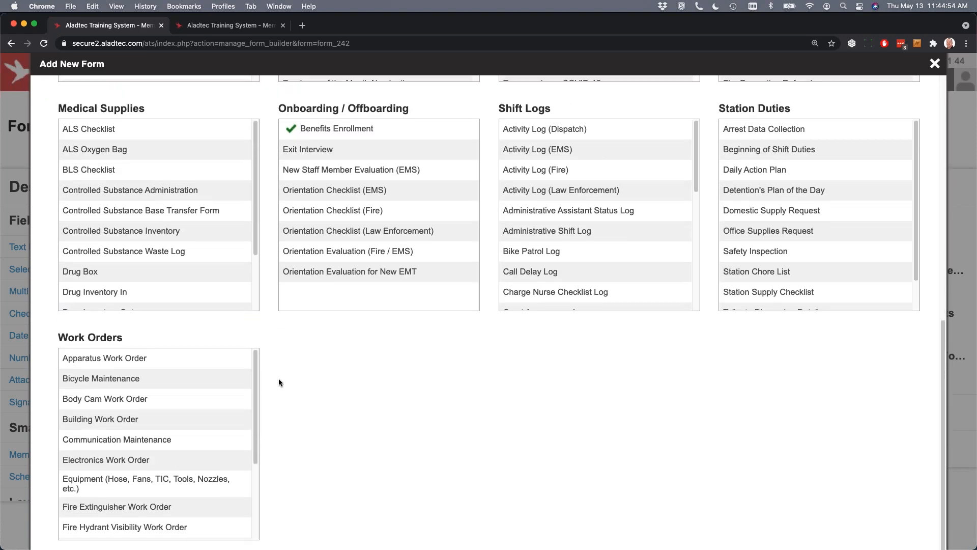
scroll(277, 382, up, 5)
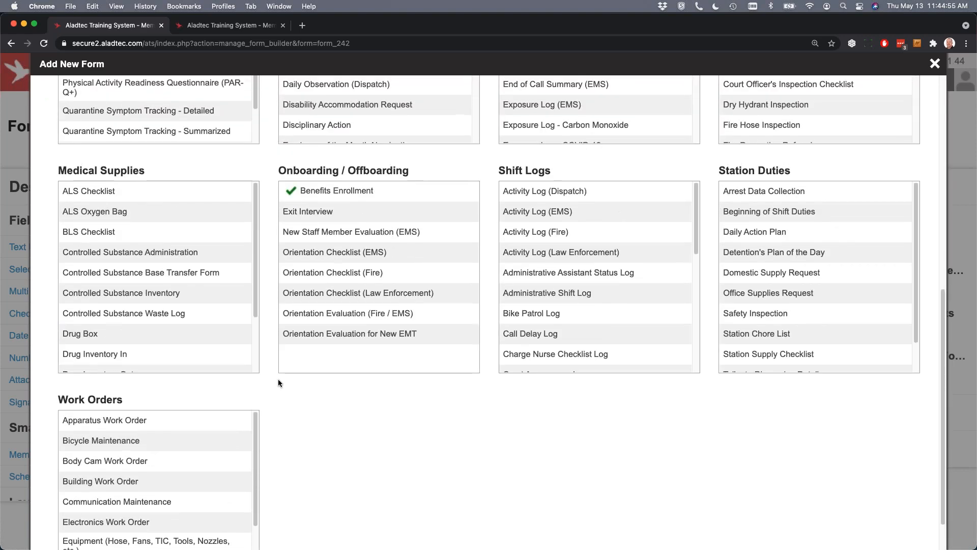
Add a blank form and place a Multi Option field and a Select List field in its first section
scroll(277, 379, up, 15)
scroll(277, 378, down, 5)
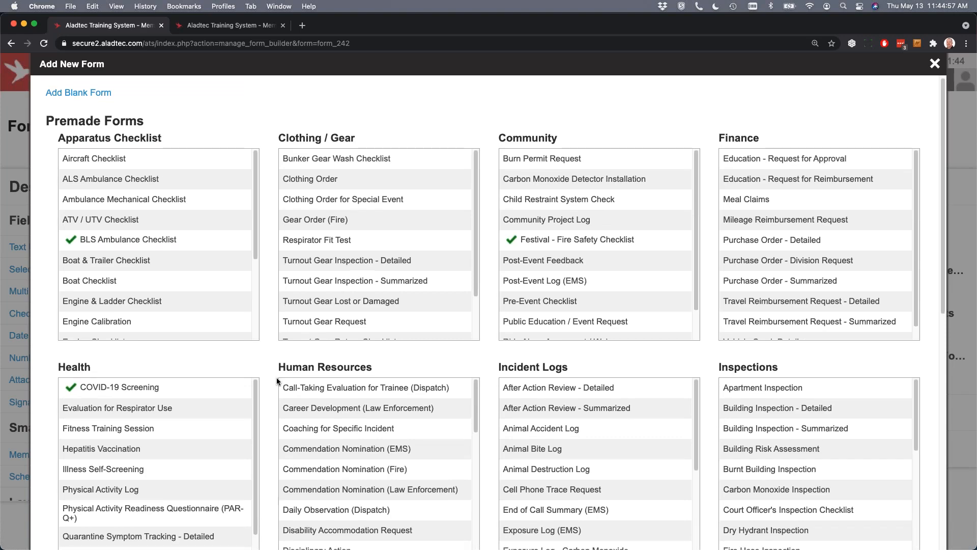
scroll(276, 374, up, 5)
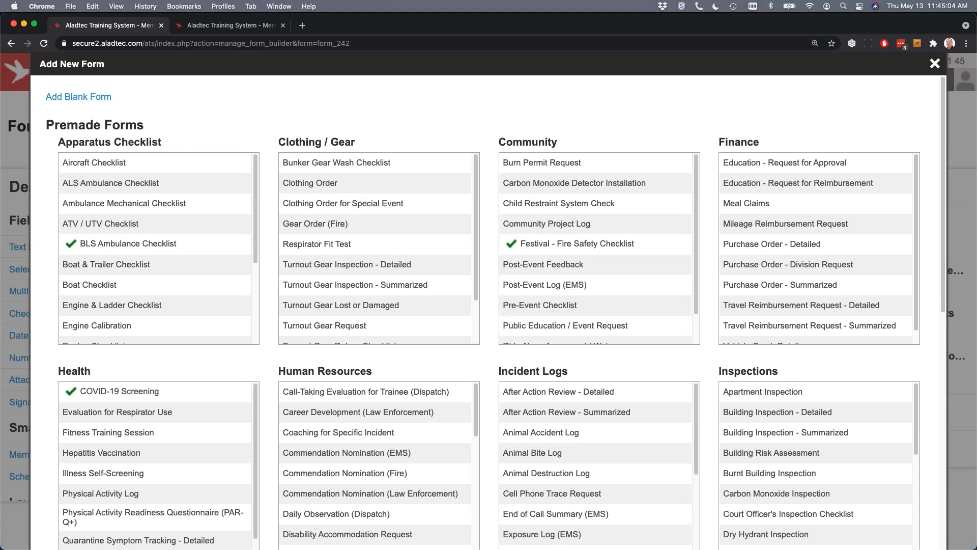
click(84, 101)
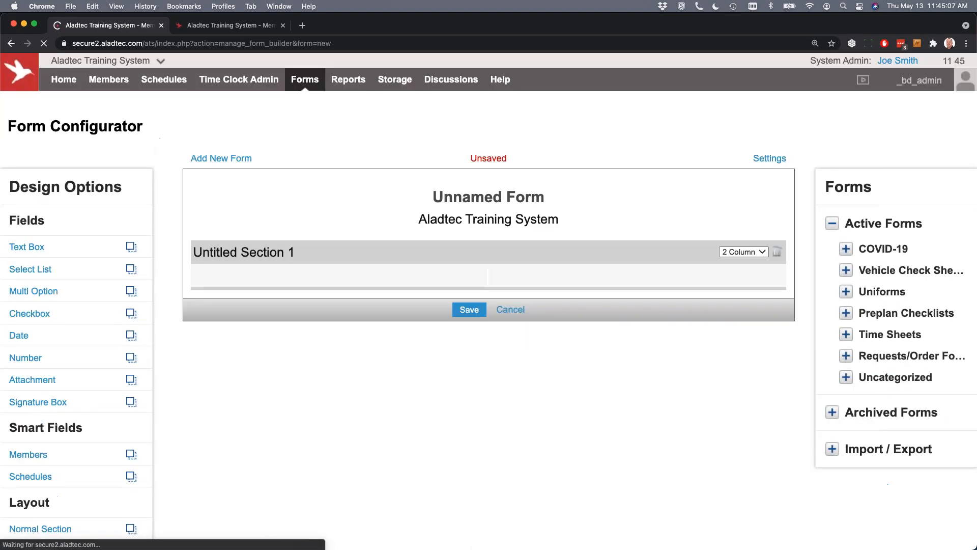
click(46, 291)
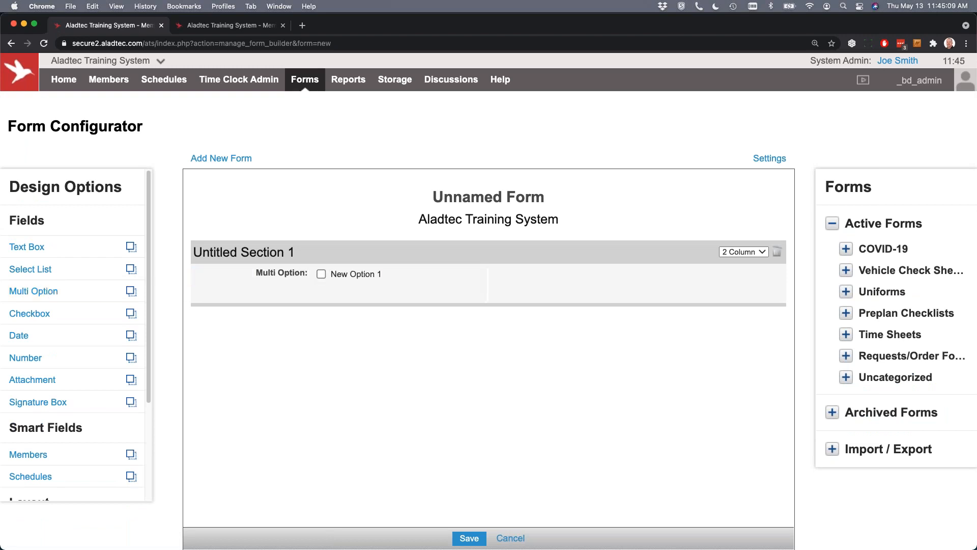
click(76, 269)
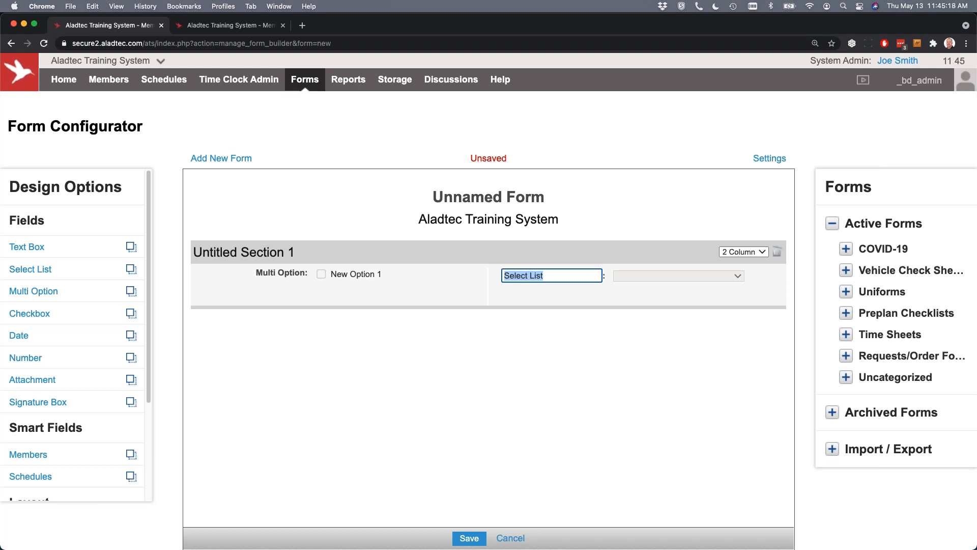
click(375, 134)
Open the COVID-19 Employee Screening form report, discarding the unsaved blank form
mouse_move(349, 82)
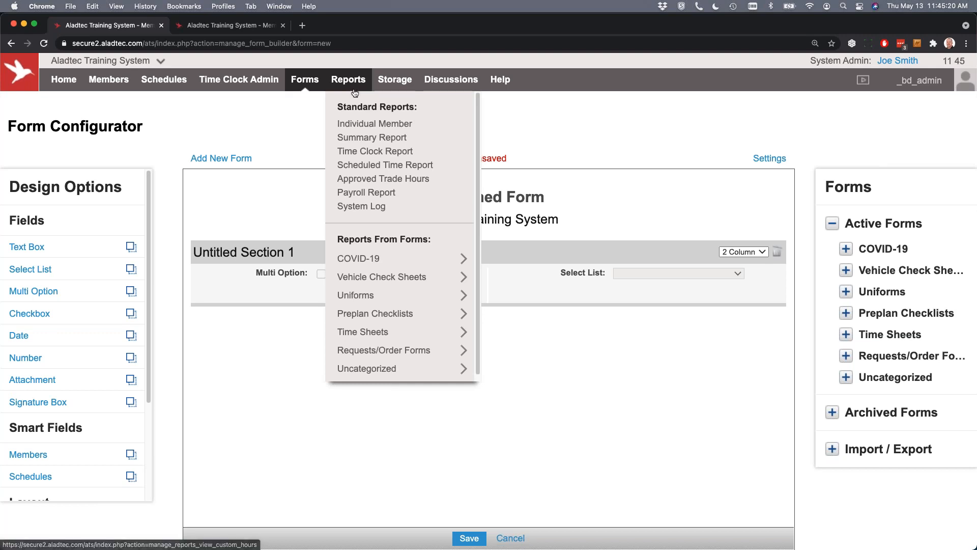
mouse_move(384, 262)
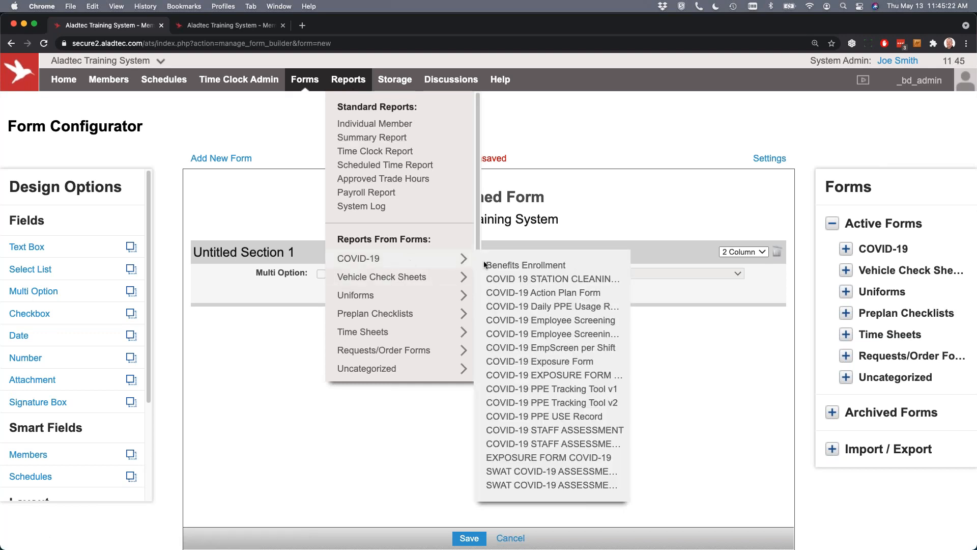
click(525, 305)
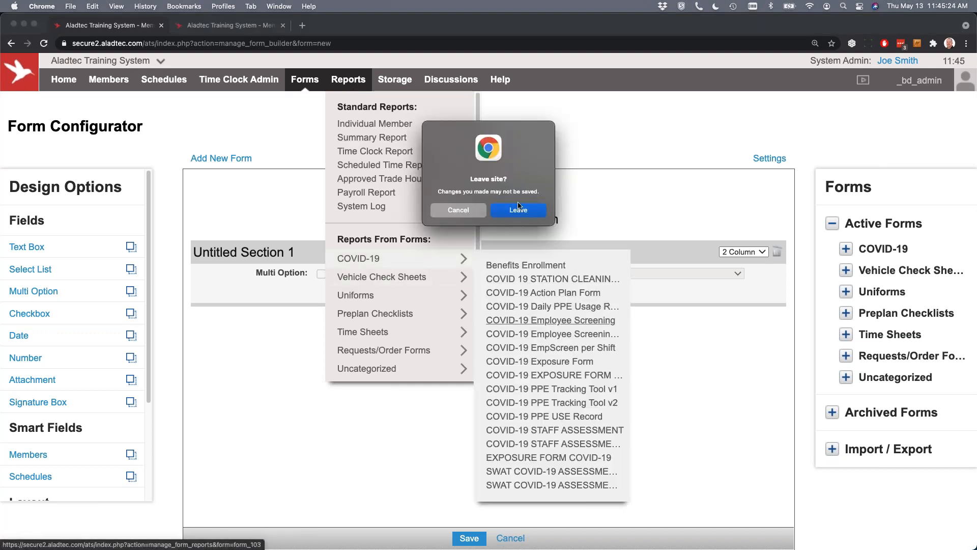
click(519, 206)
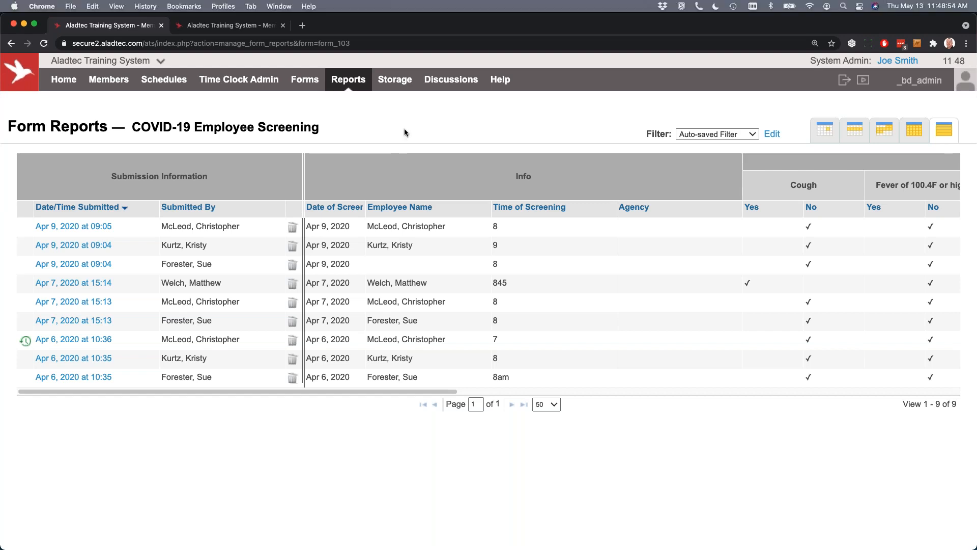
click(772, 134)
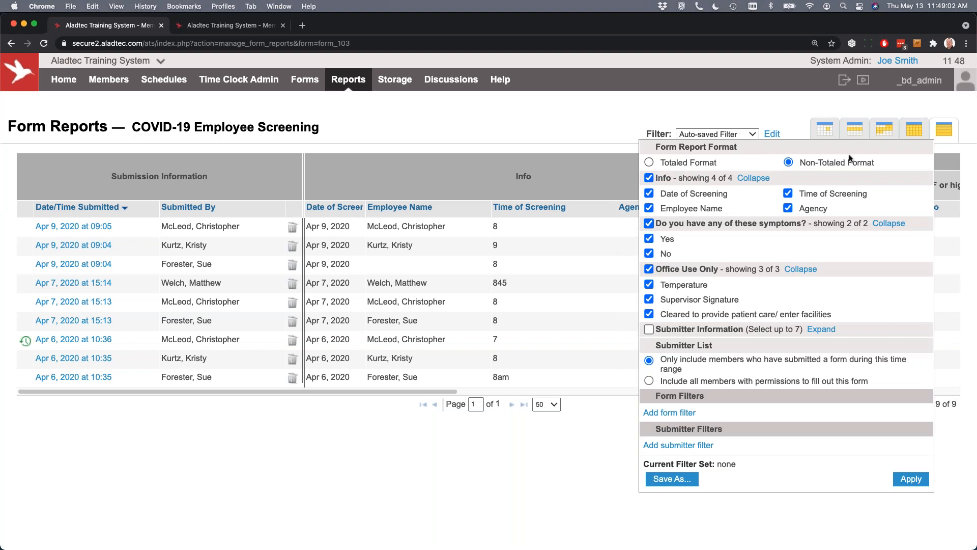
click(690, 162)
click(432, 144)
Open the latest submitted Time Sheet from May 13, 2021 and examine its pay period records, hours, and signature section
mouse_move(301, 83)
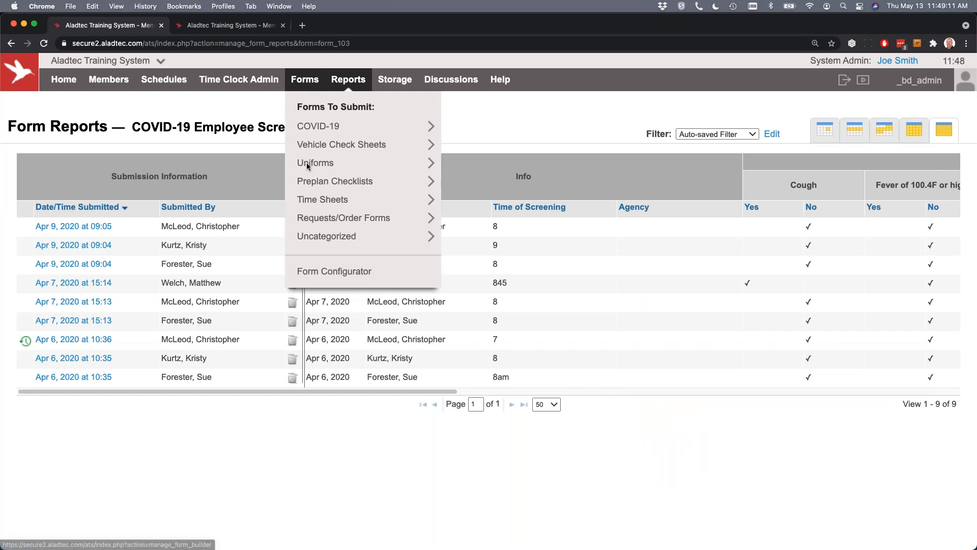
mouse_move(331, 199)
click(474, 207)
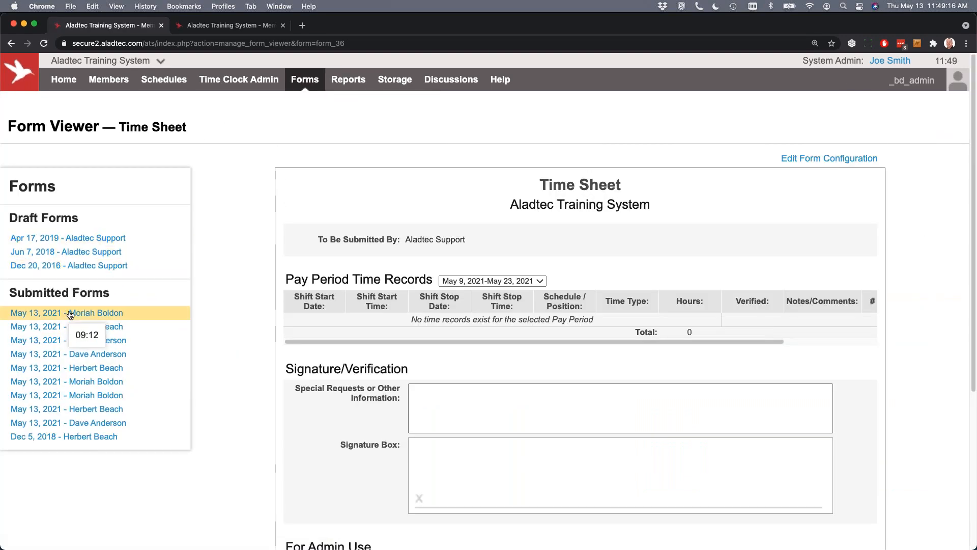
scroll(615, 325, down, 7)
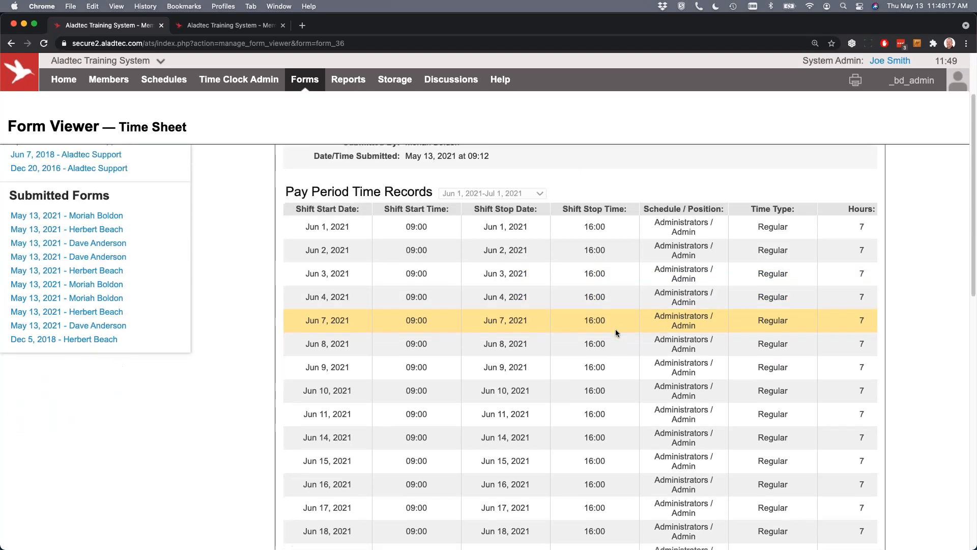
drag(606, 487, 795, 488)
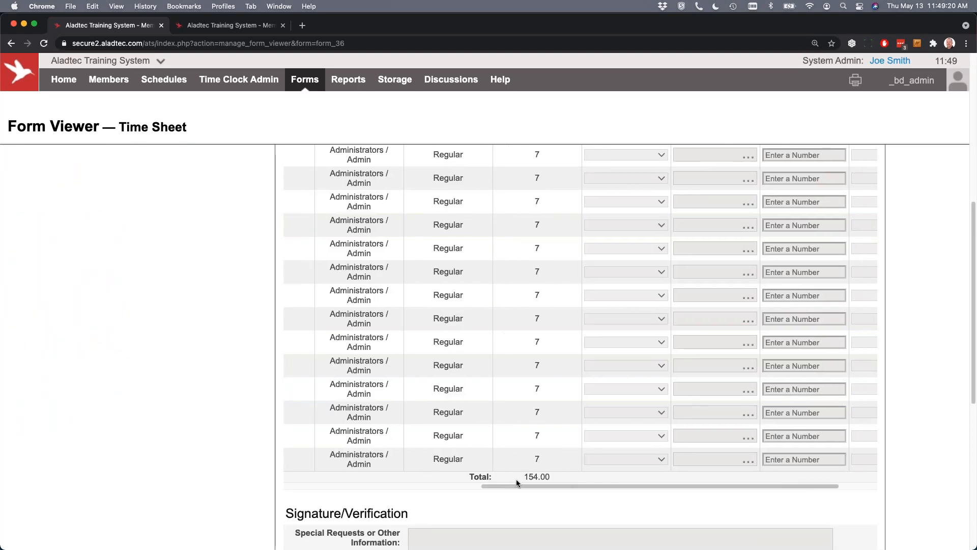
scroll(540, 448, up, 10)
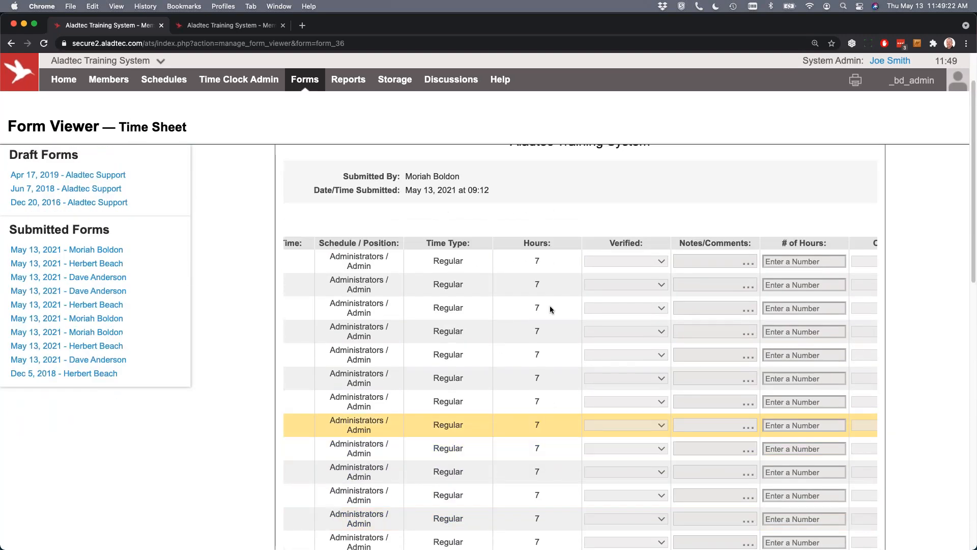
scroll(527, 304, down, 1)
scroll(529, 315, down, 10)
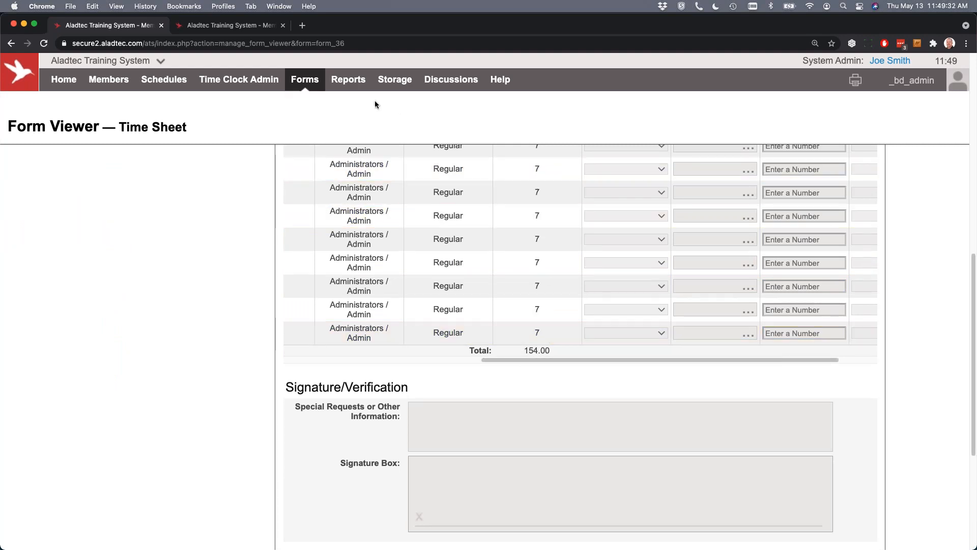
Return to the COVID-19 Employee Screening report among the reports from forms
click(348, 79)
mouse_move(389, 277)
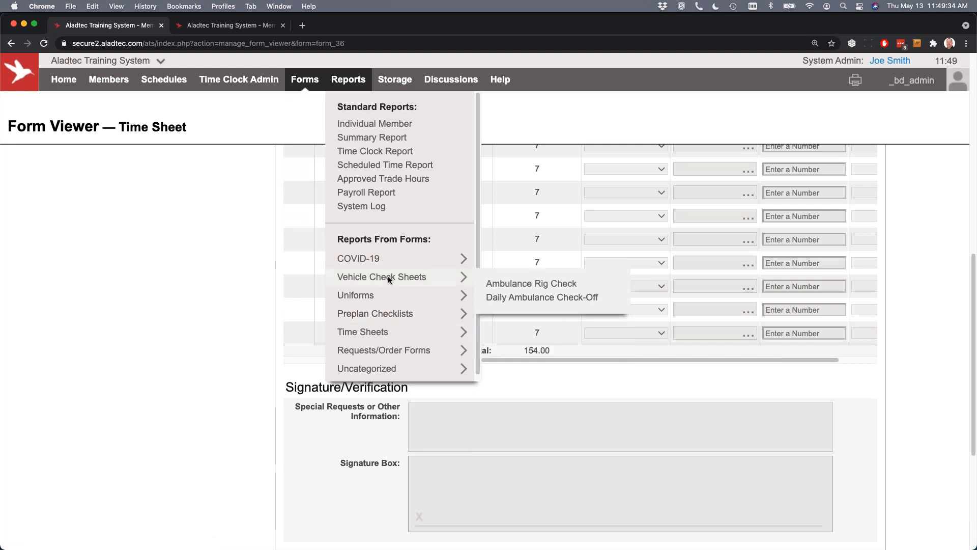
mouse_move(389, 313)
mouse_move(383, 260)
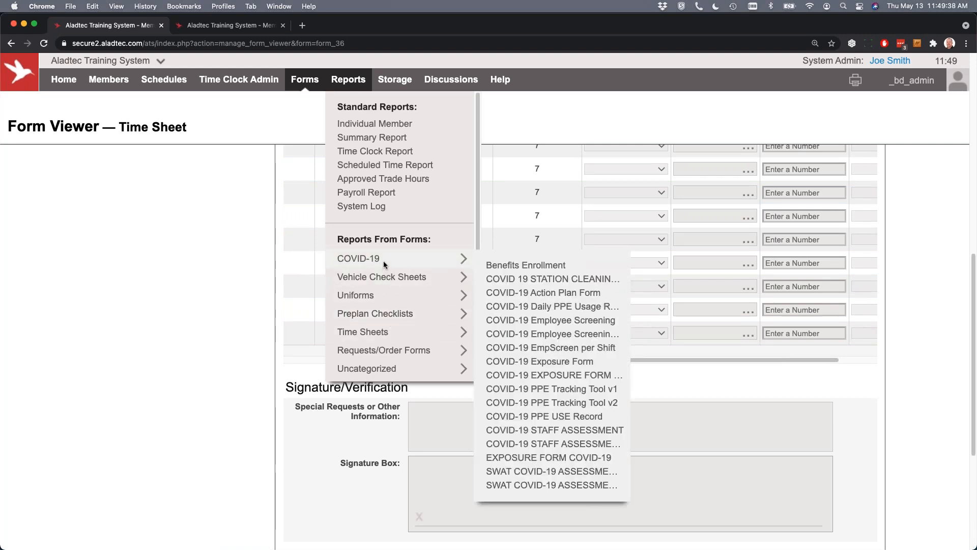
click(559, 330)
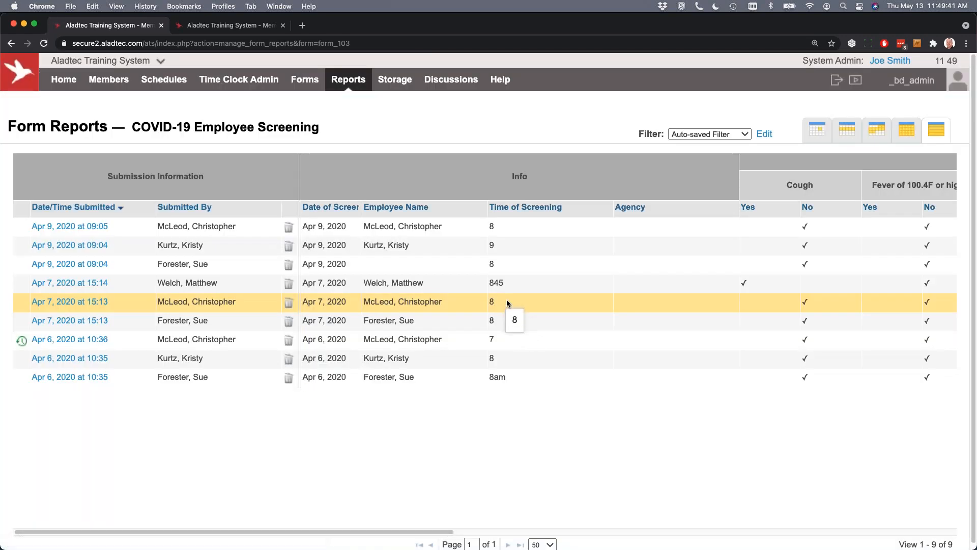
Change the report's filter to Totaled Format and apply it
click(772, 134)
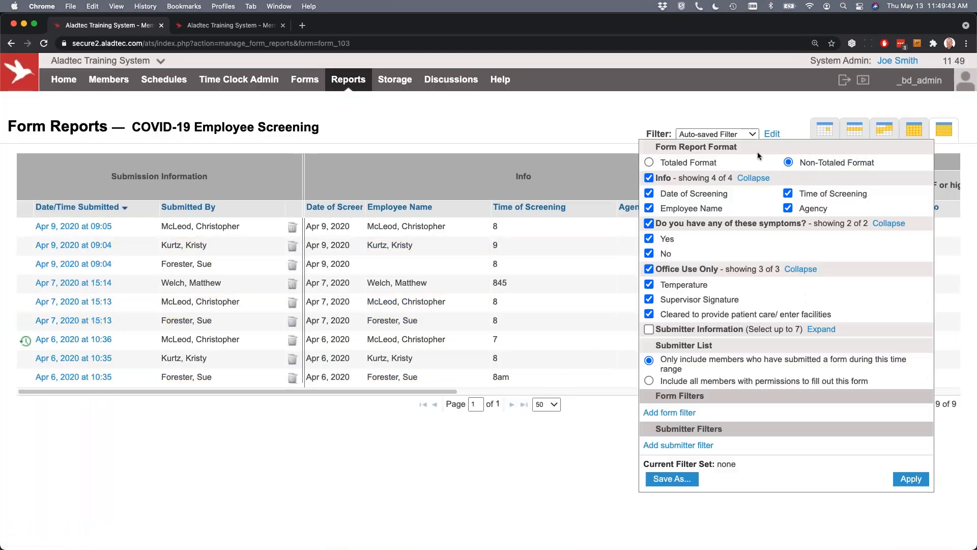
click(707, 164)
click(911, 481)
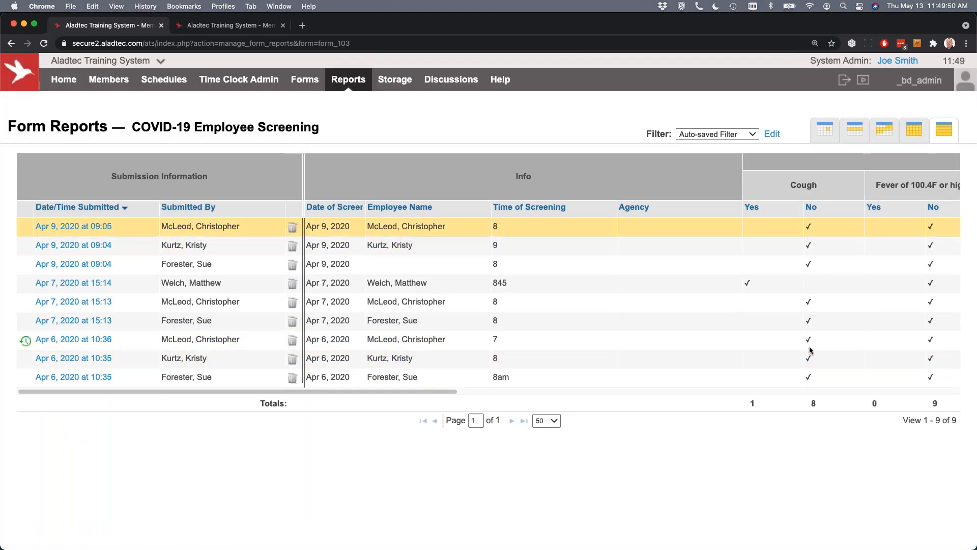
Review the totals across the symptom, travel, exposure, and Office Use Only columns, and check the report's filter options
scroll(426, 392, right, 10)
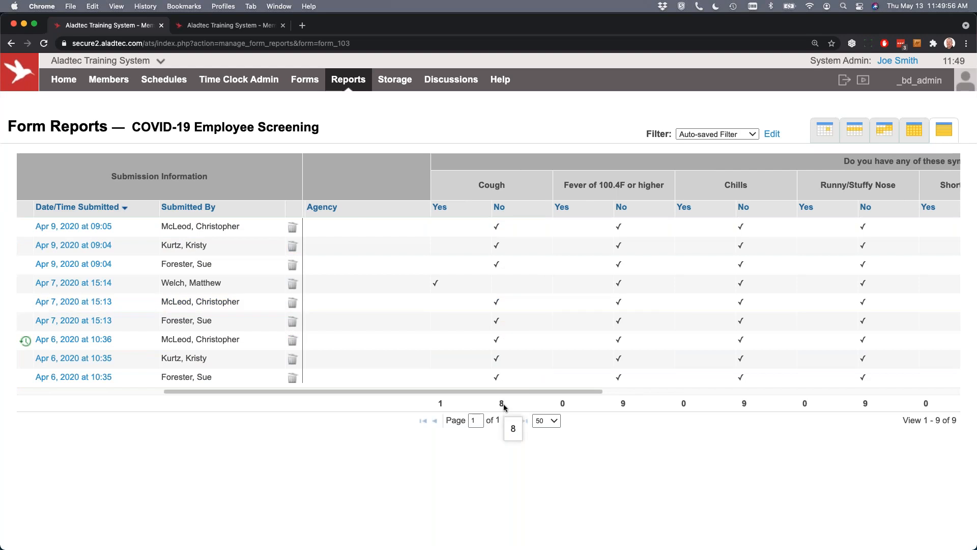
drag(521, 392, 901, 390)
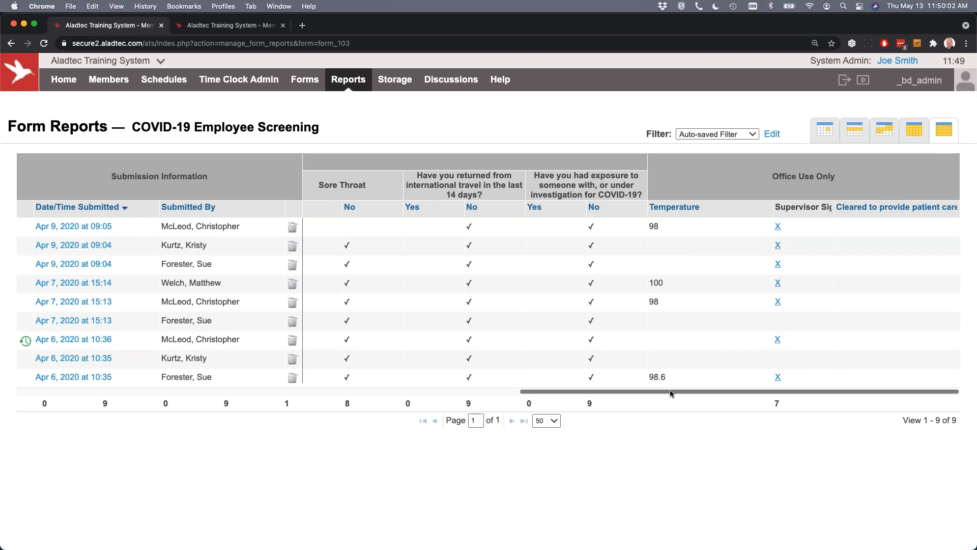
drag(648, 392, 262, 394)
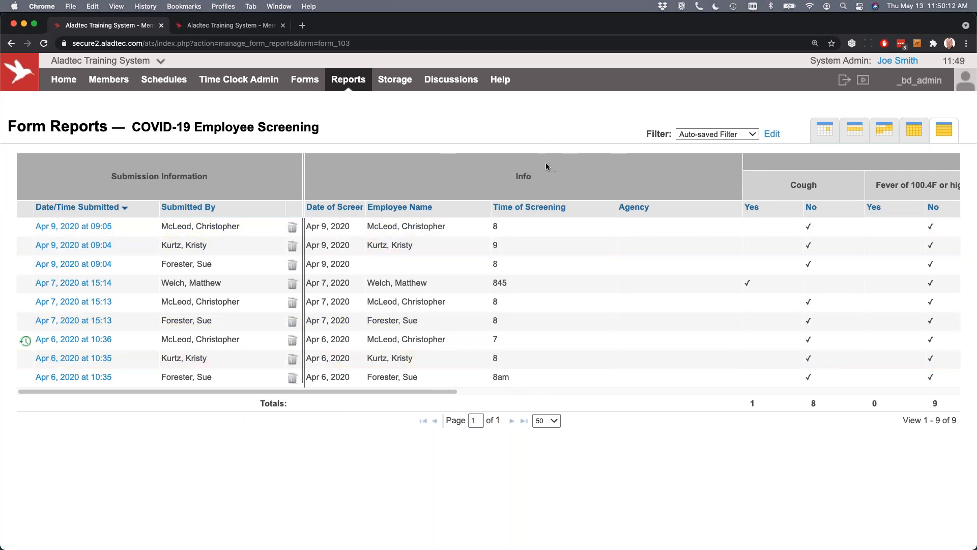
click(771, 134)
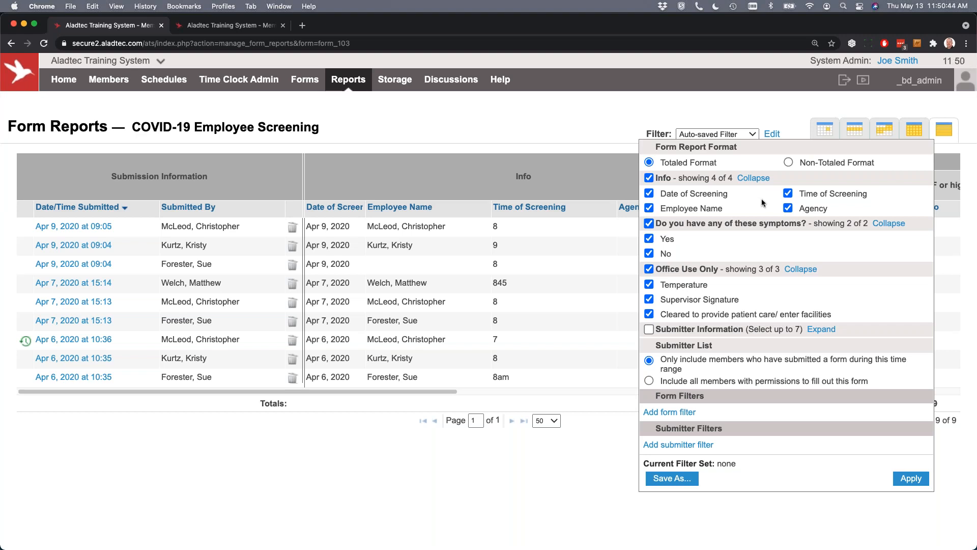
click(416, 133)
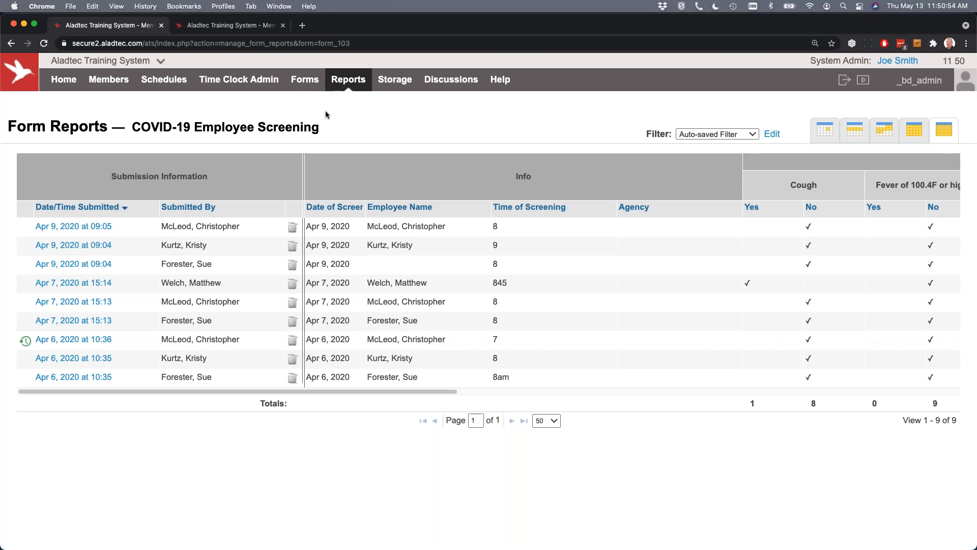
key(ctrl+Left)
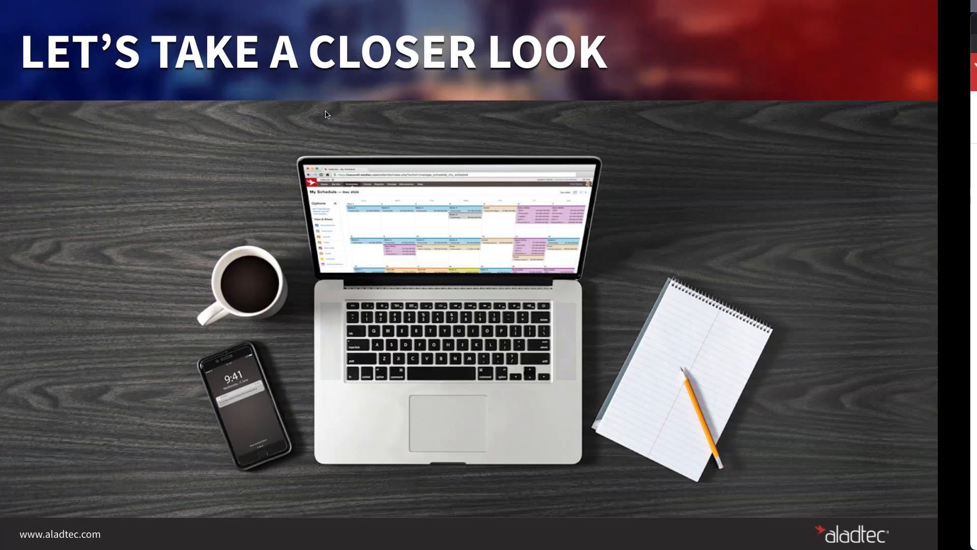
click(340, 120)
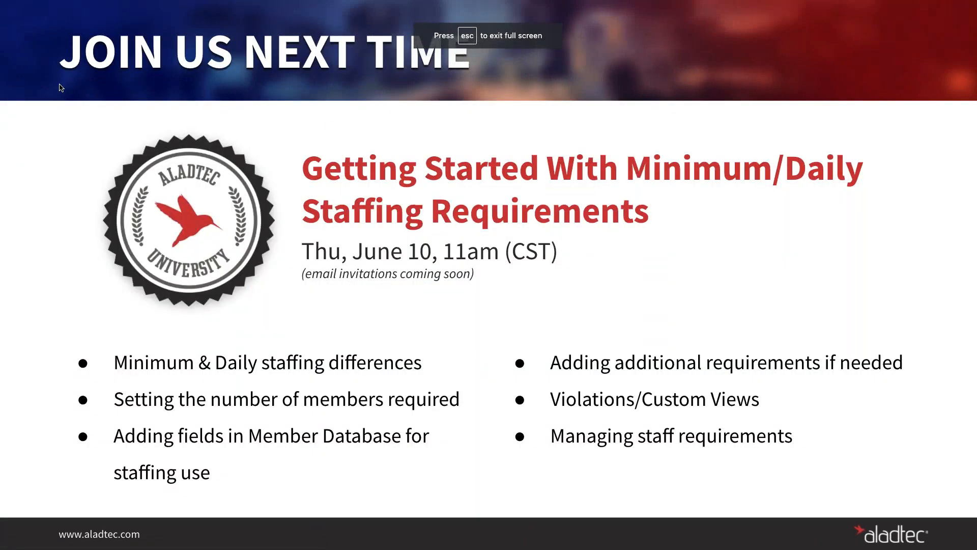